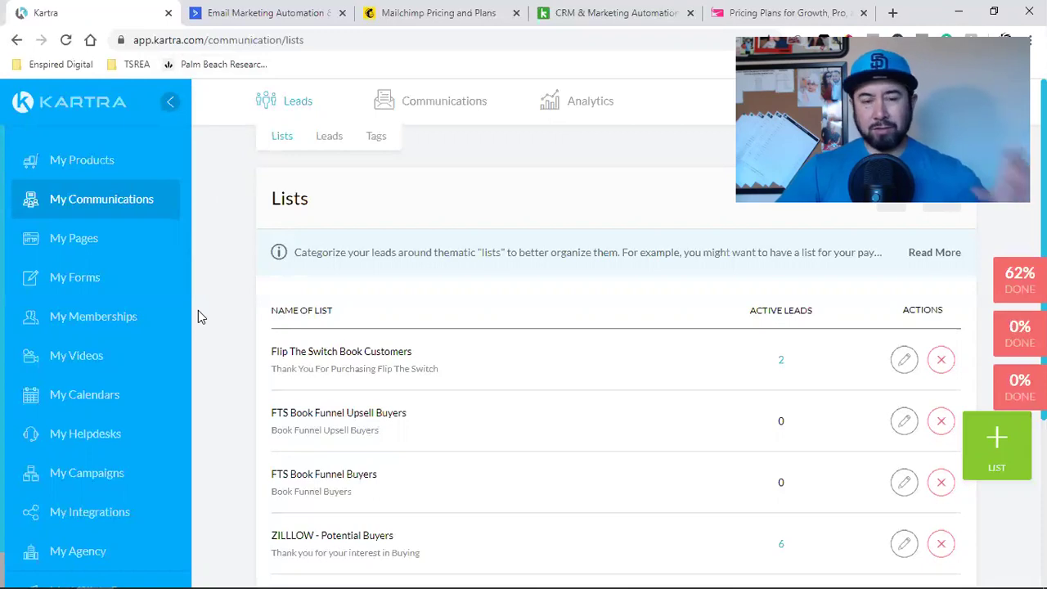
Step: Review the ActiveCampaign, Mailchimp, Keap and Sendlane pricing pages in turn, ending on Sendlane
{"action": "left_click", "coordinate": [228, 12]}
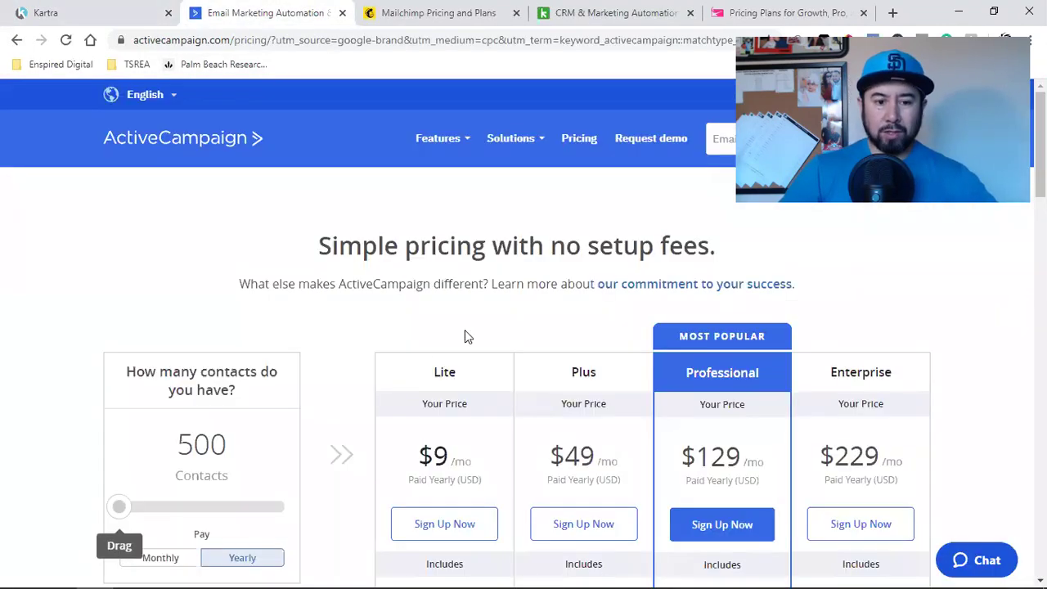
{"action": "left_click", "coordinate": [430, 13]}
{"action": "left_click", "coordinate": [600, 10]}
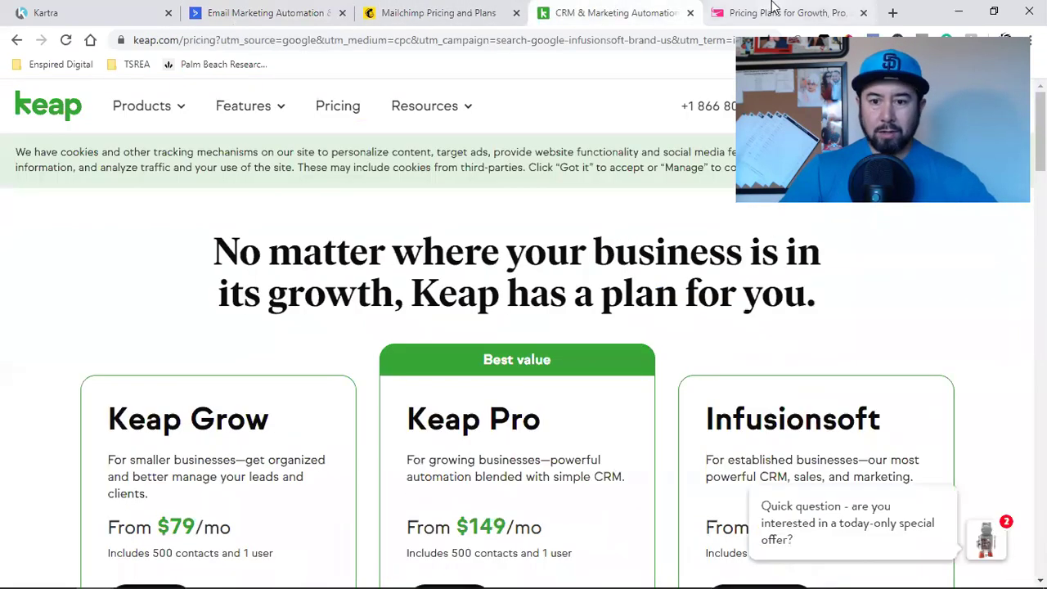
{"action": "left_click", "coordinate": [777, 12]}
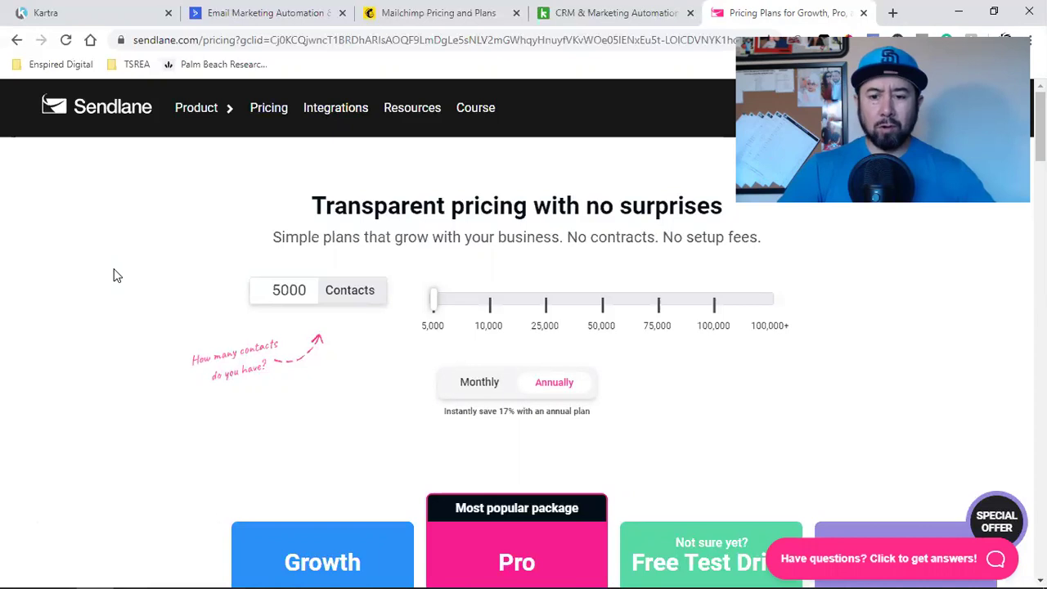
Step: Search Google for 'calendly' in a new browser tab
{"action": "left_click", "coordinate": [892, 12]}
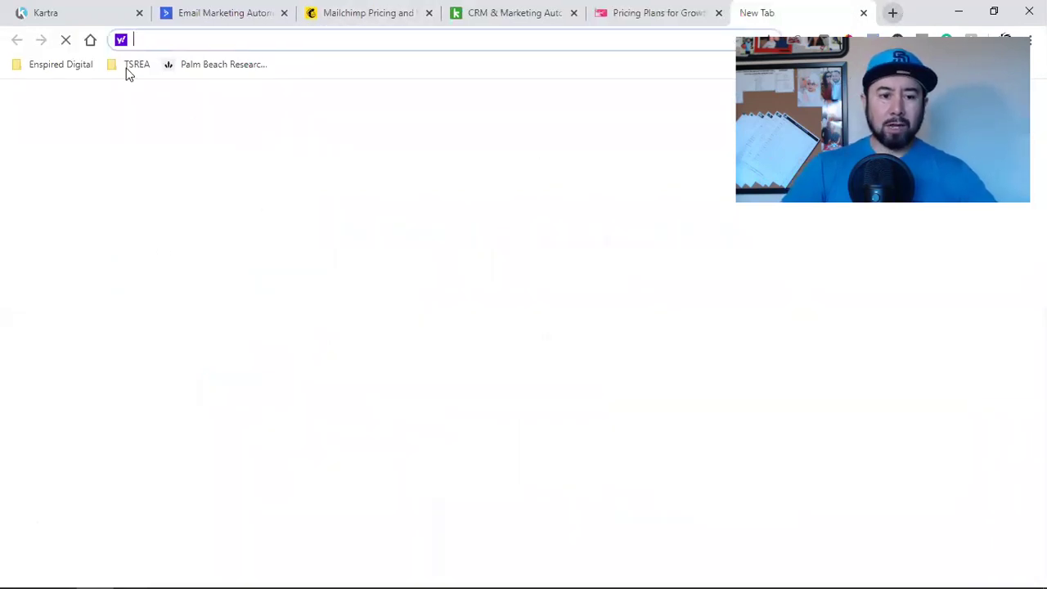
{"action": "left_click", "coordinate": [91, 40]}
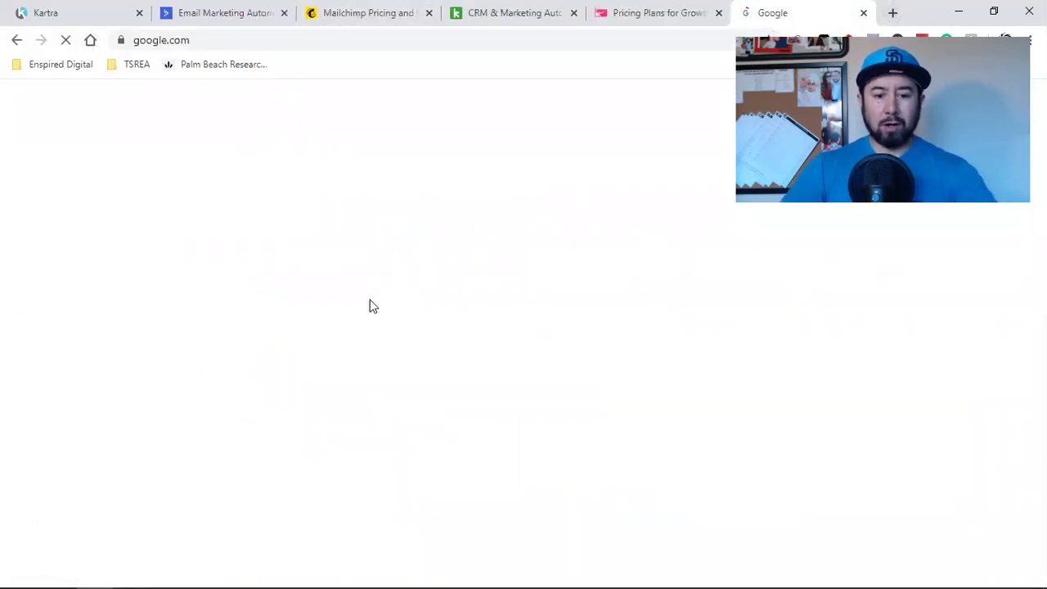
{"action": "type", "text": "ca"}
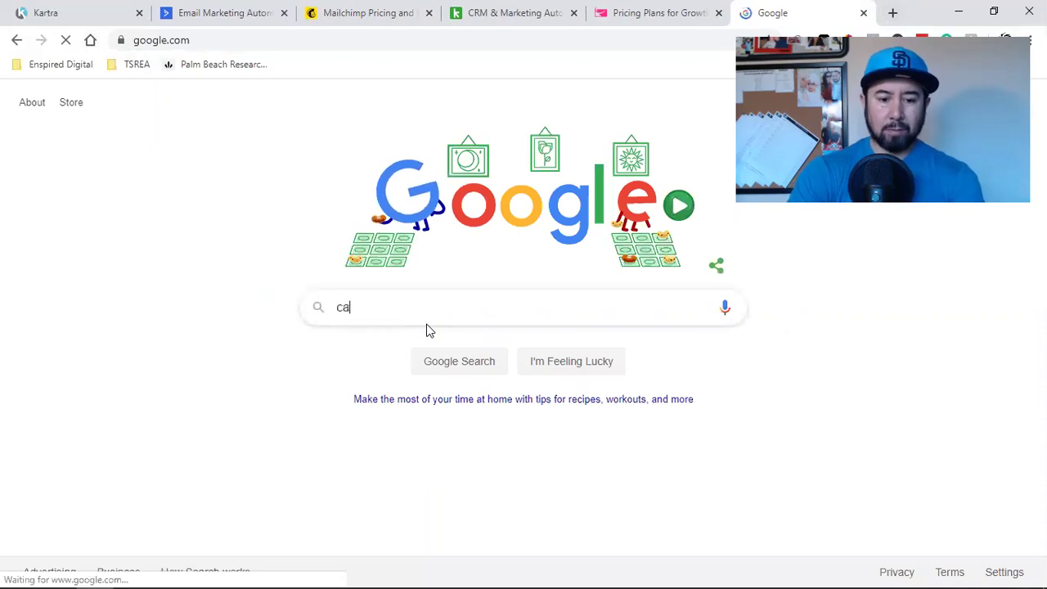
{"action": "type", "text": "lend"}
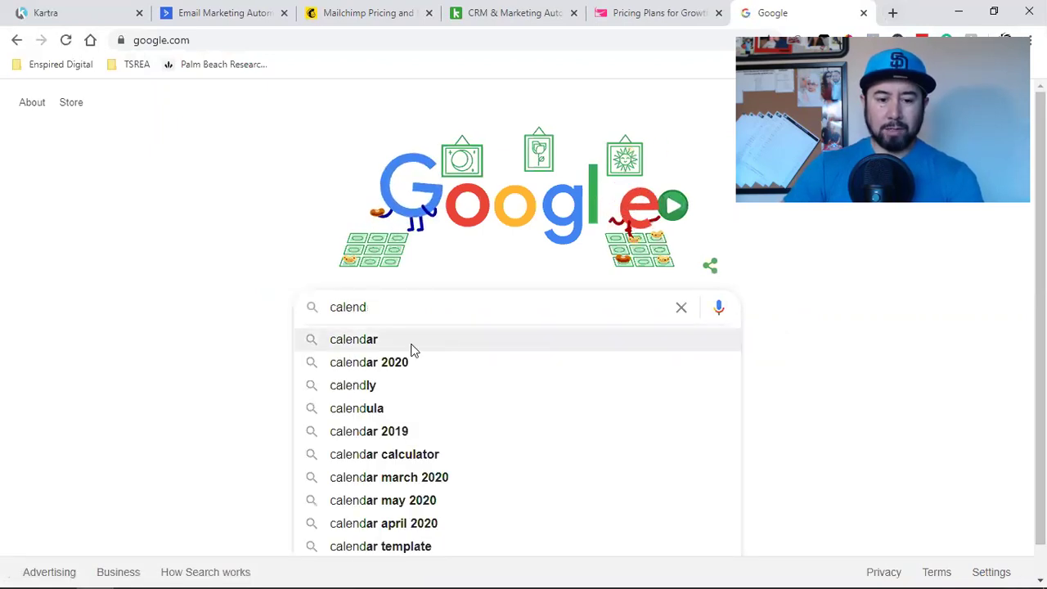
{"action": "left_click", "coordinate": [400, 386]}
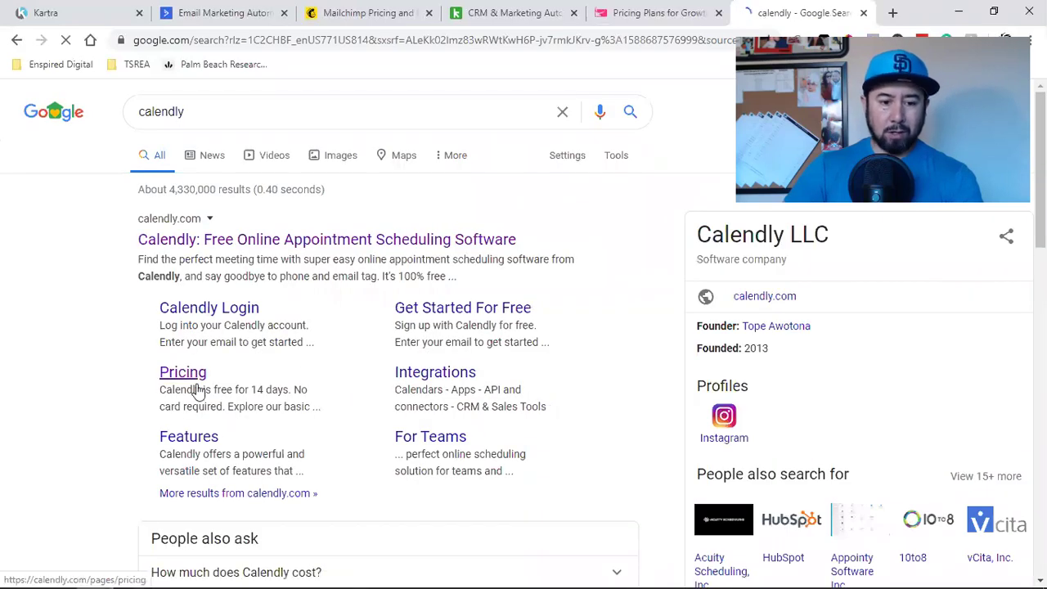
Step: Review Calendly's pricing plans (Basic $0, Premium $8, Pro $12), then return to Kartra's Lists
{"action": "left_click", "coordinate": [187, 379]}
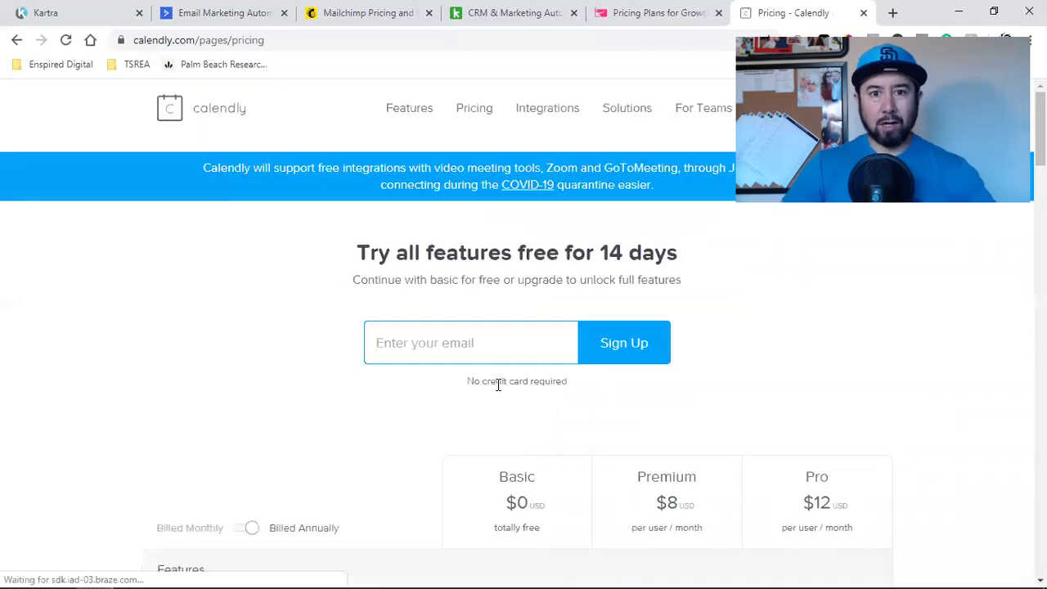
{"action": "scroll", "coordinate": [570, 393], "scroll_direction": "down", "scroll_amount": 2}
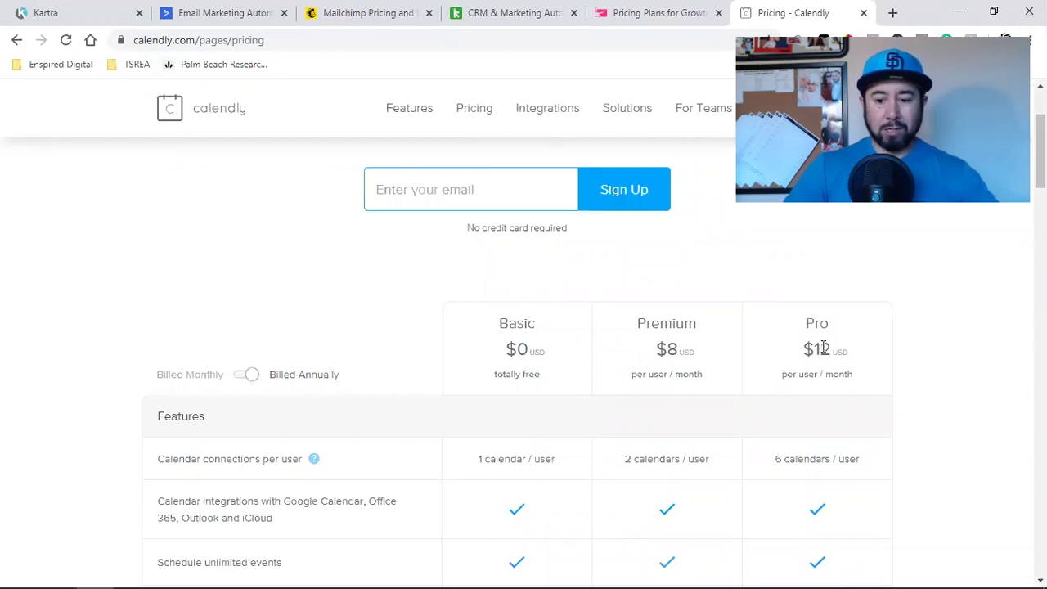
{"action": "scroll", "coordinate": [830, 366], "scroll_direction": "down", "scroll_amount": 2}
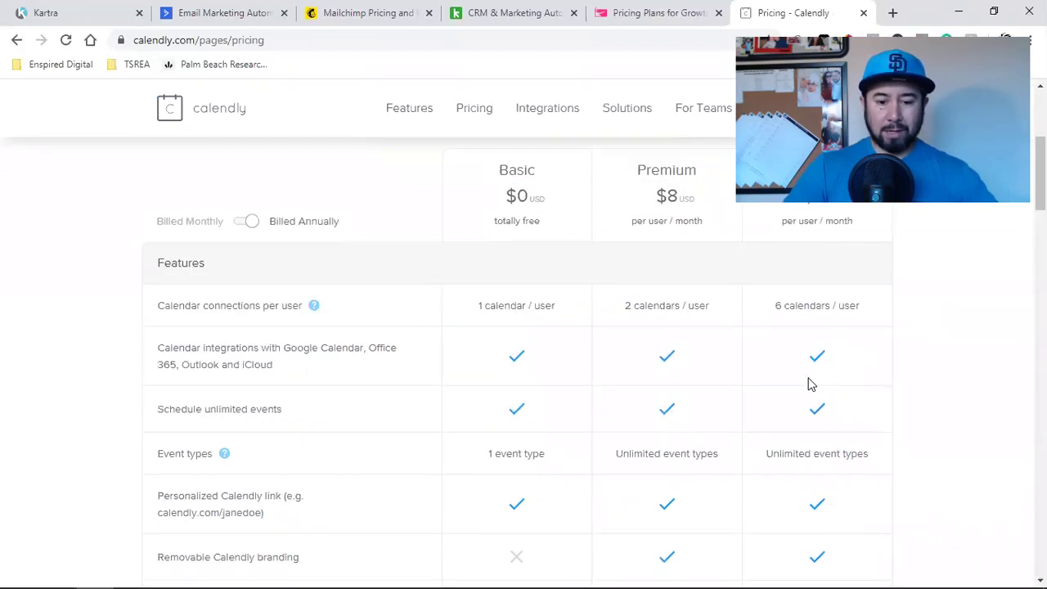
{"action": "scroll", "coordinate": [808, 385], "scroll_direction": "up", "scroll_amount": 1}
{"action": "scroll", "coordinate": [809, 392], "scroll_direction": "up", "scroll_amount": 3}
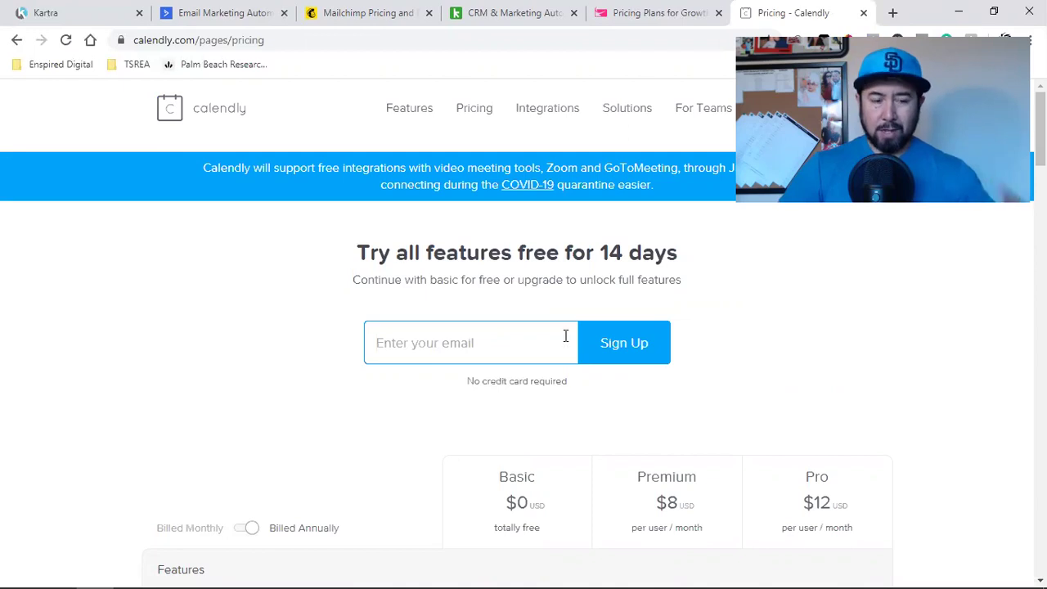
{"action": "left_click", "coordinate": [81, 13]}
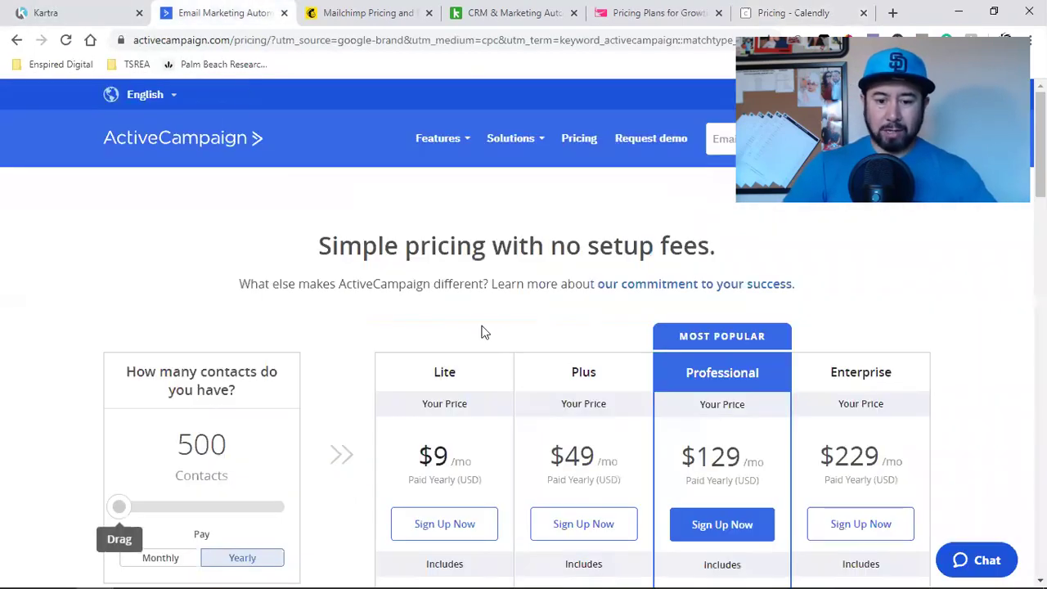
Step: Revisit the ActiveCampaign, Mailchimp, Keap and Sendlane pricing pages, closing Keap's live-demo popup
{"action": "left_click", "coordinate": [217, 12]}
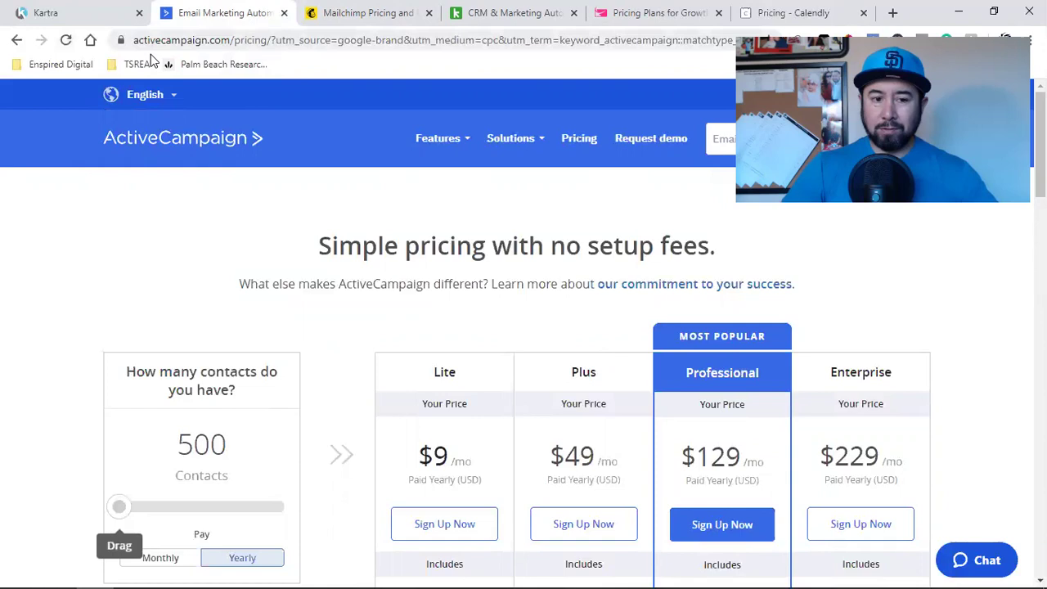
{"action": "left_click", "coordinate": [368, 12]}
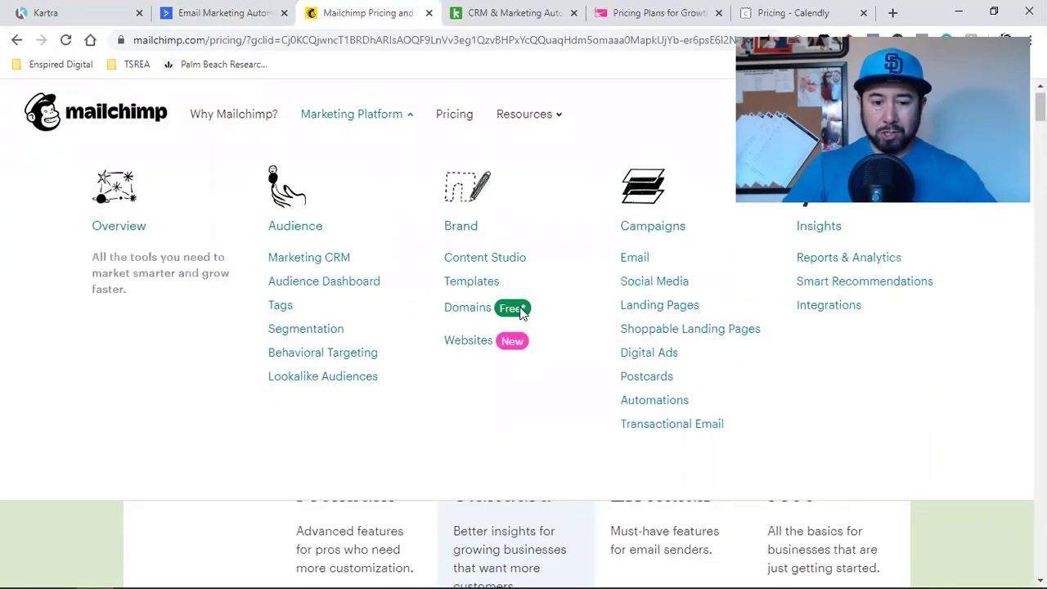
{"action": "scroll", "coordinate": [80, 537], "scroll_direction": "down", "scroll_amount": 4}
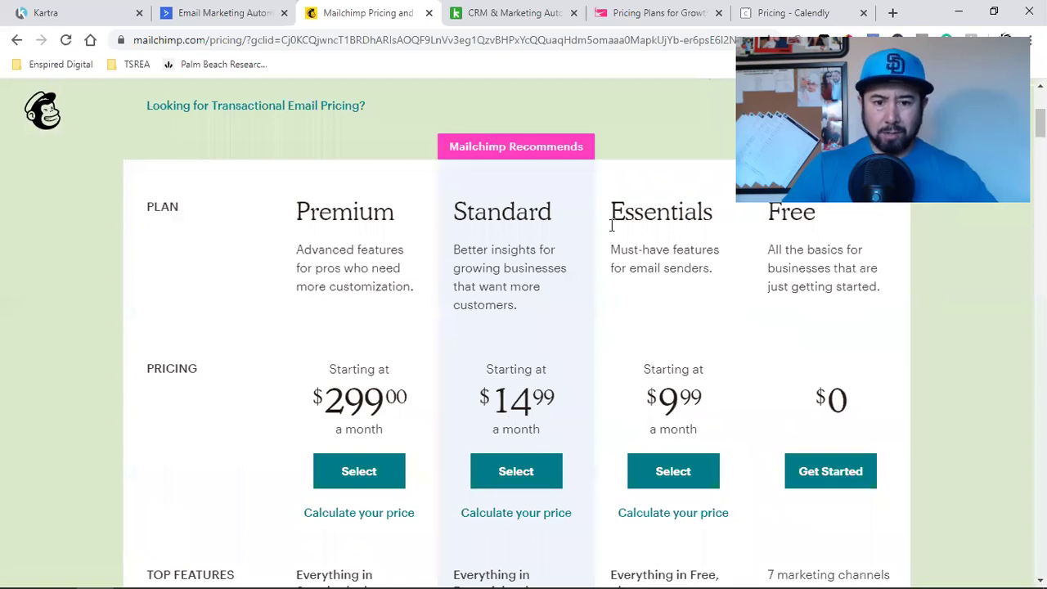
{"action": "left_click", "coordinate": [504, 8]}
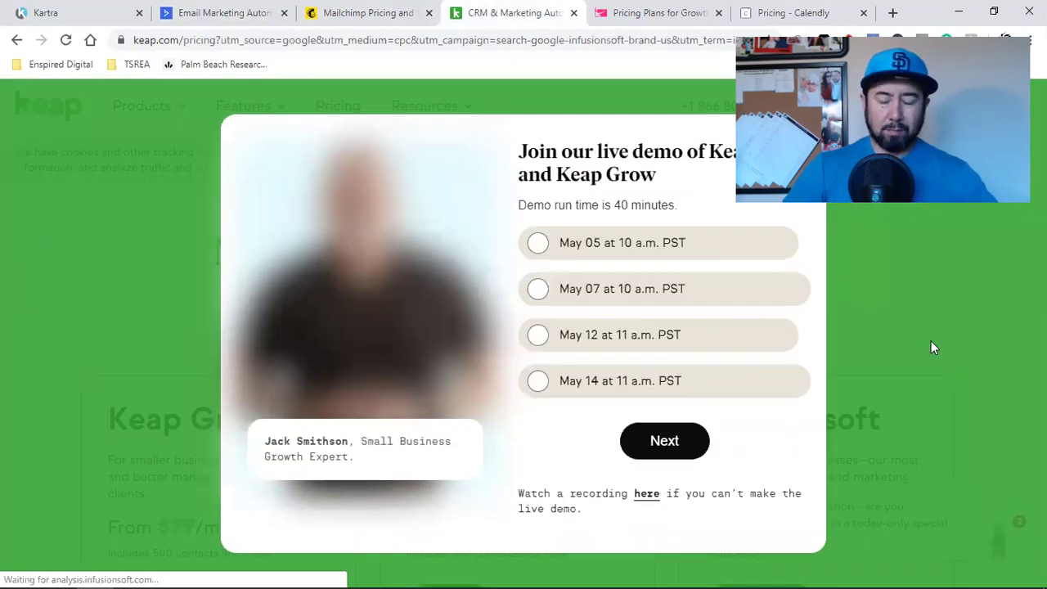
{"action": "left_click", "coordinate": [931, 344]}
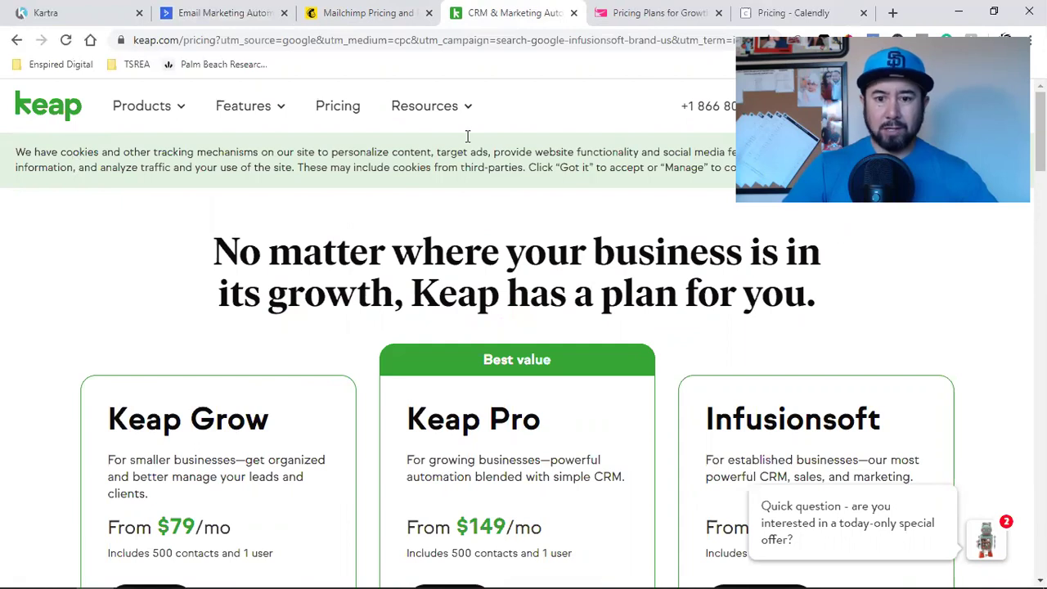
{"action": "left_click", "coordinate": [647, 12]}
{"action": "scroll", "coordinate": [31, 353], "scroll_direction": "down", "scroll_amount": 4}
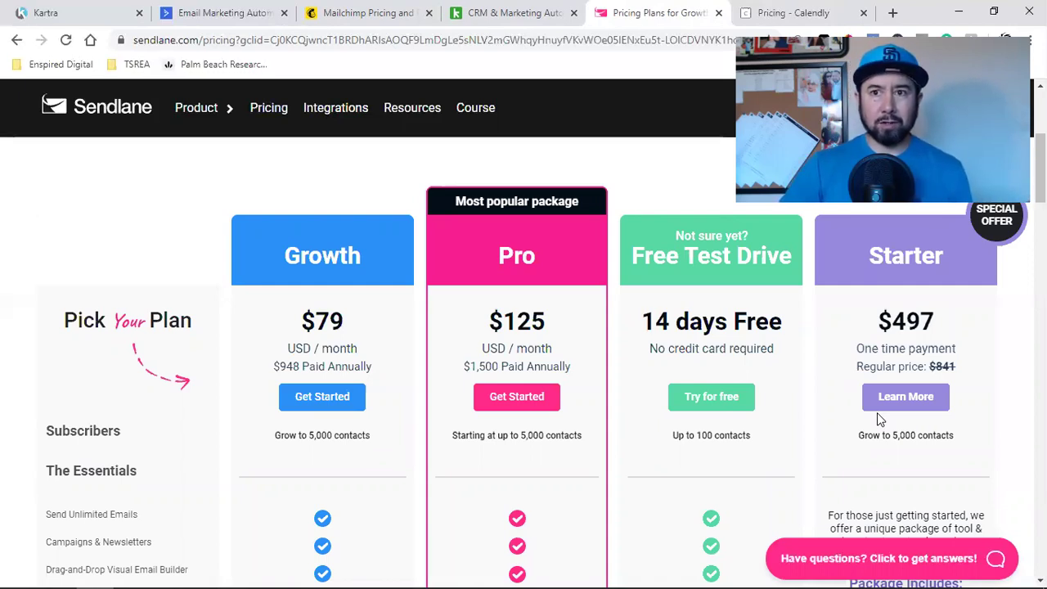
Step: Switch back to the Kartra tab showing the Lists of leads
{"action": "left_click", "coordinate": [110, 8]}
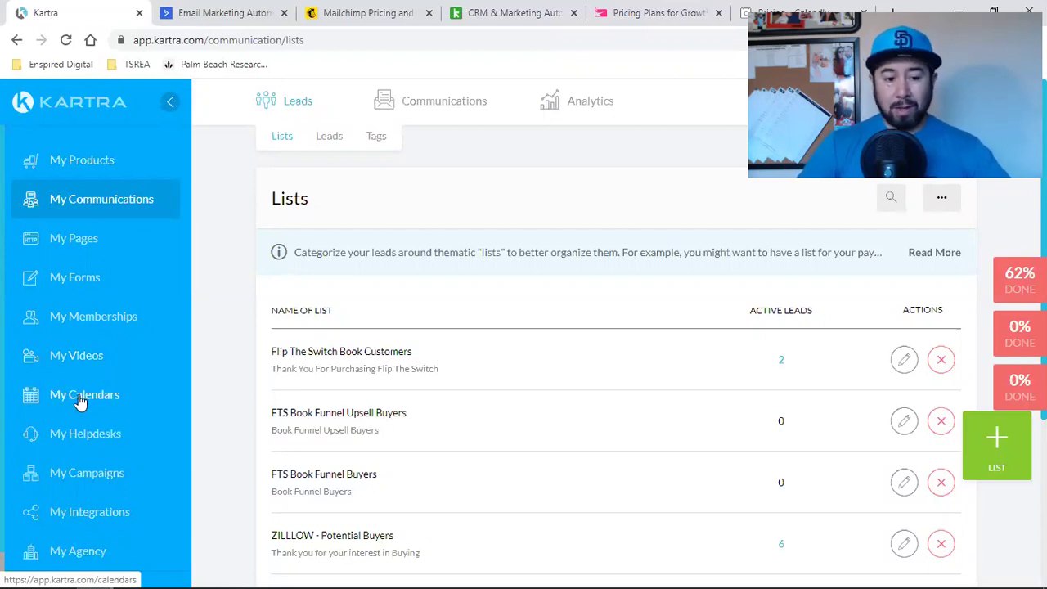
{"action": "left_click", "coordinate": [734, 9]}
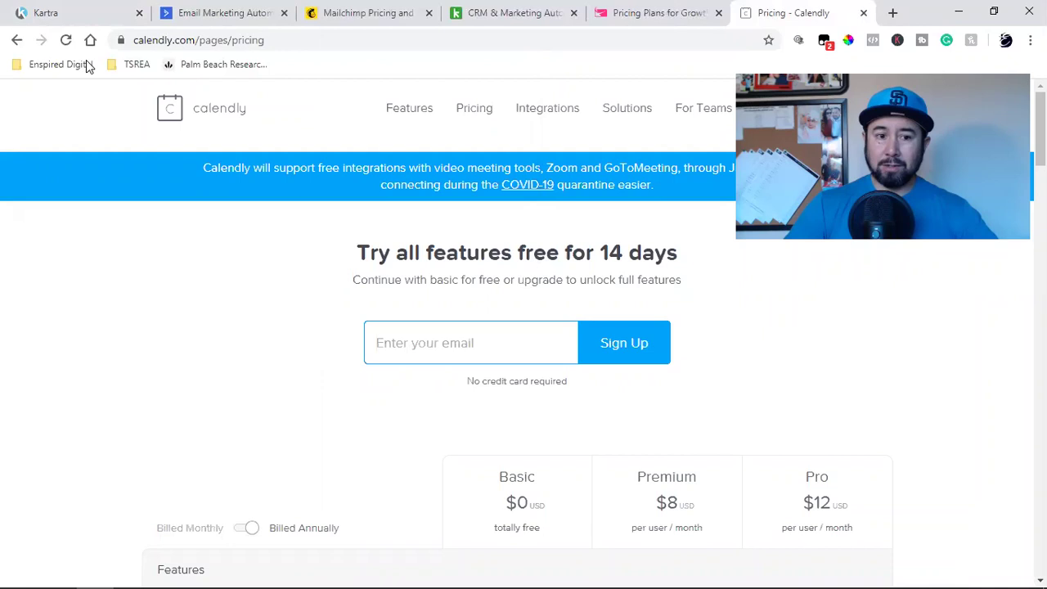
{"action": "left_click", "coordinate": [87, 5]}
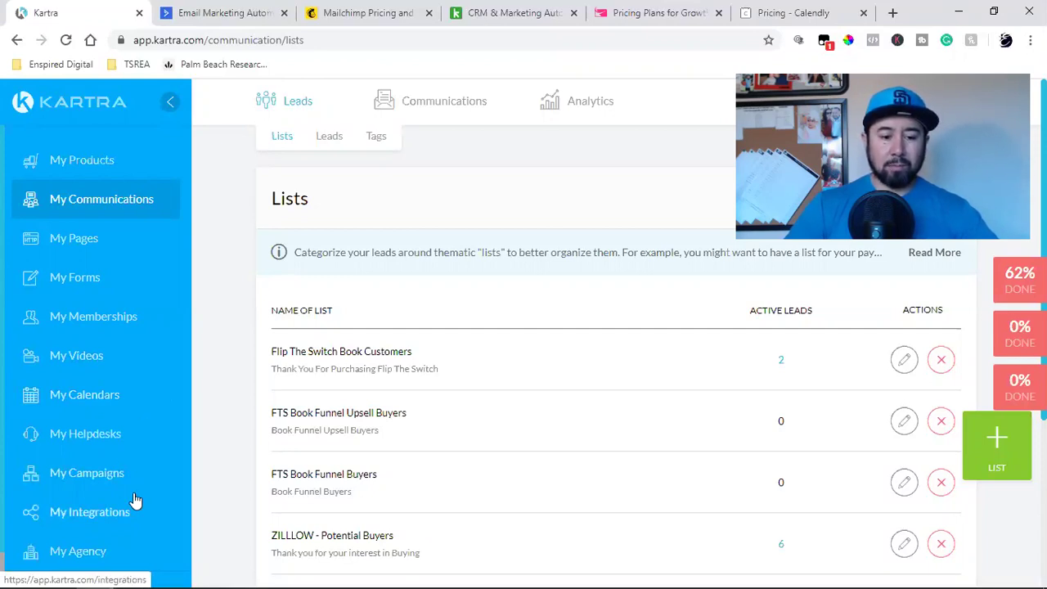
{"action": "scroll", "coordinate": [64, 446], "scroll_direction": "down", "scroll_amount": 1}
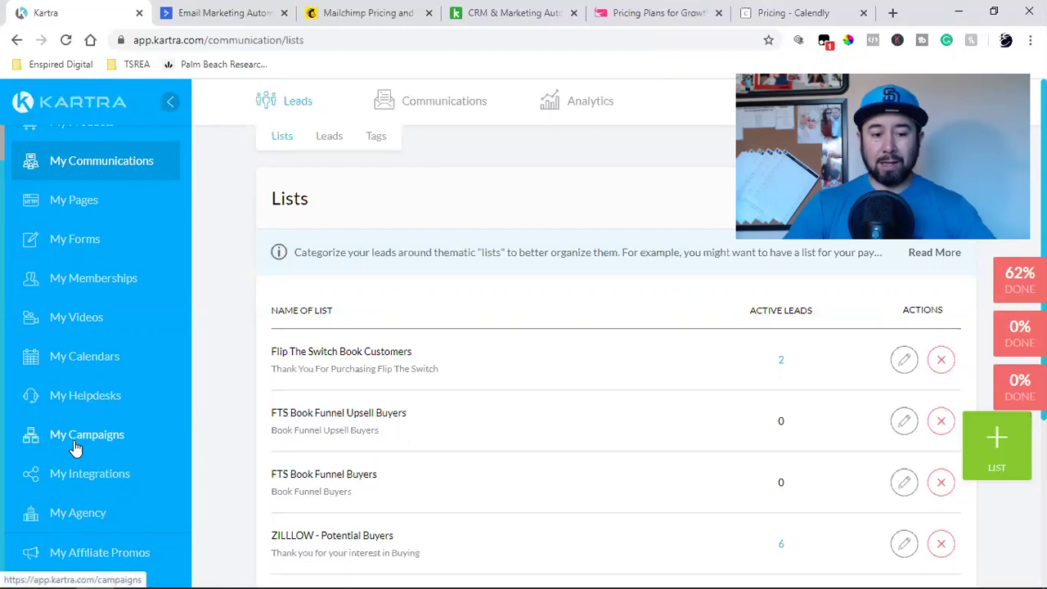
Step: Go to My Affiliate Promos and browse the Marketplace products, such as Up-Level With Kartra
{"action": "left_click", "coordinate": [118, 554]}
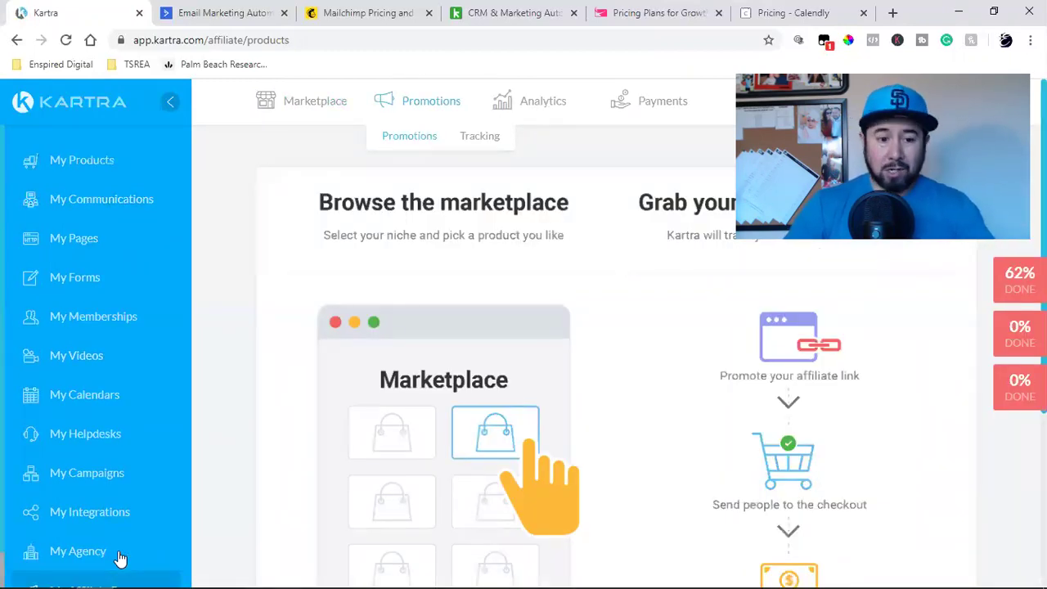
{"action": "scroll", "coordinate": [119, 557], "scroll_direction": "down", "scroll_amount": 1}
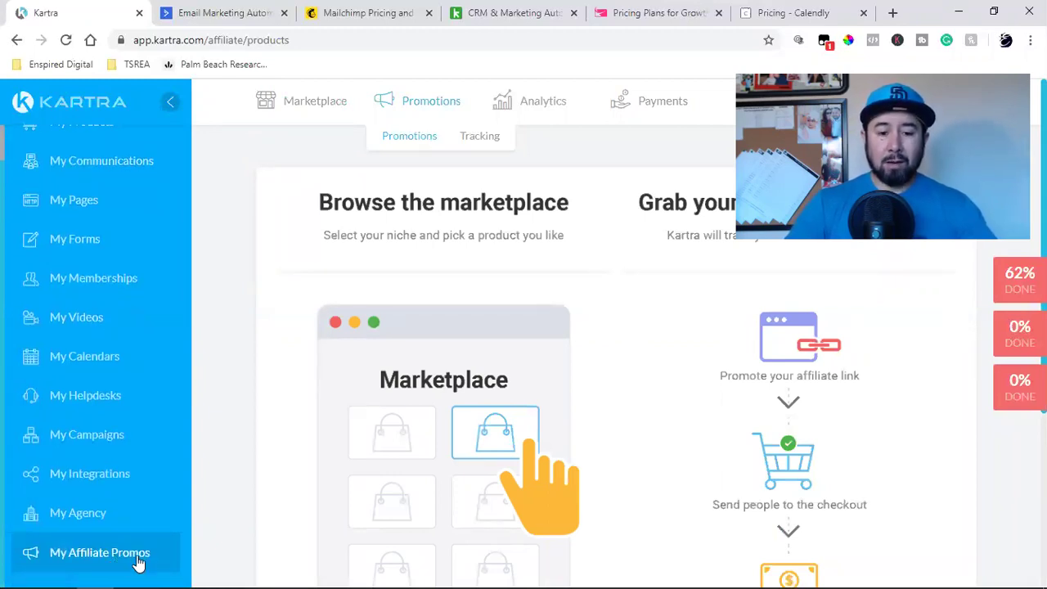
{"action": "left_click", "coordinate": [311, 110]}
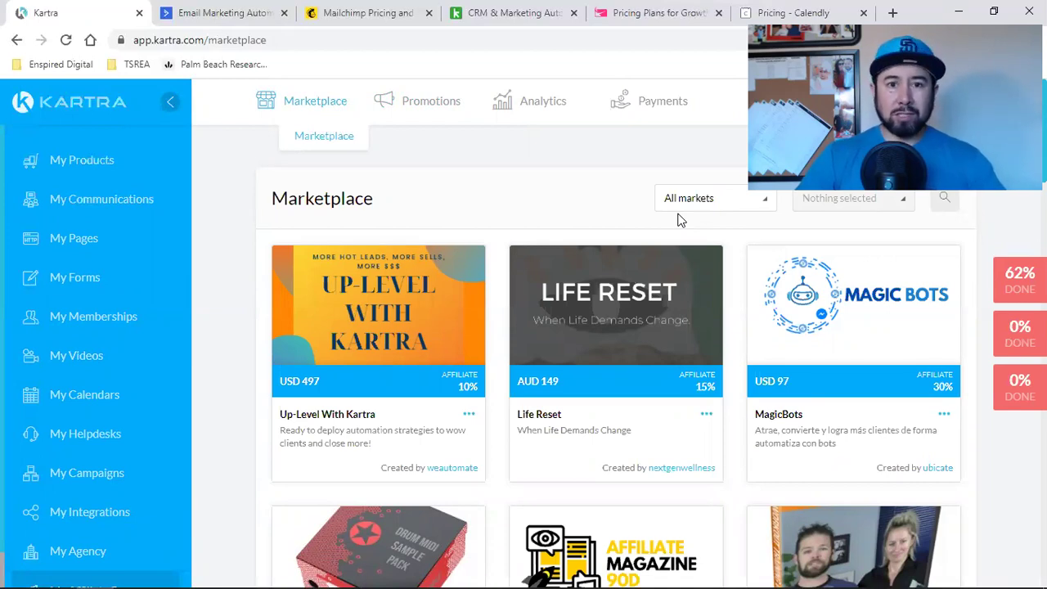
Step: Close the All markets dropdown unchanged and go to My Communications Lists
{"action": "left_click", "coordinate": [681, 208]}
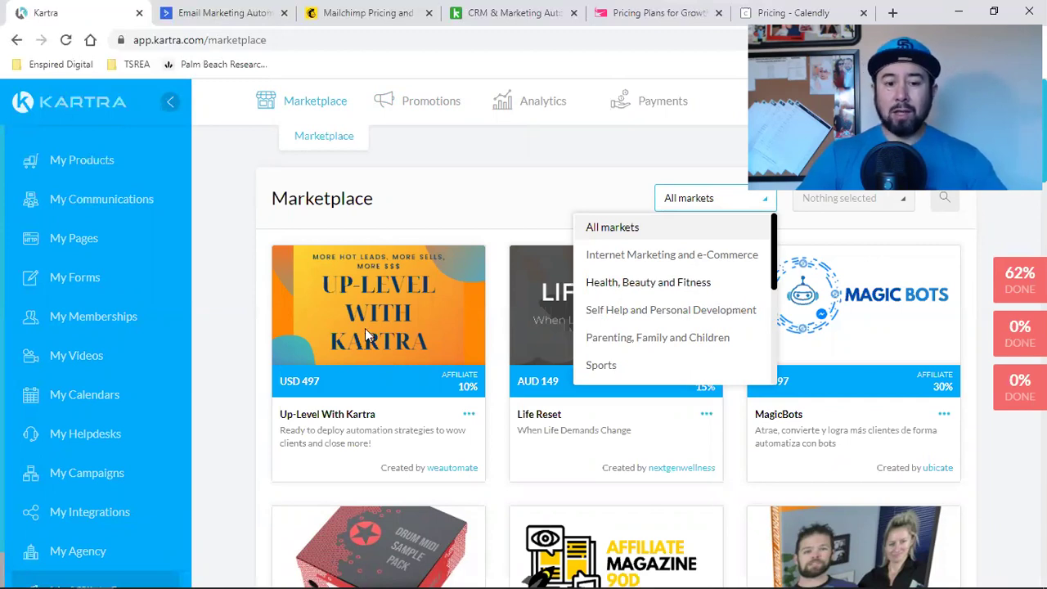
{"action": "left_click", "coordinate": [227, 350]}
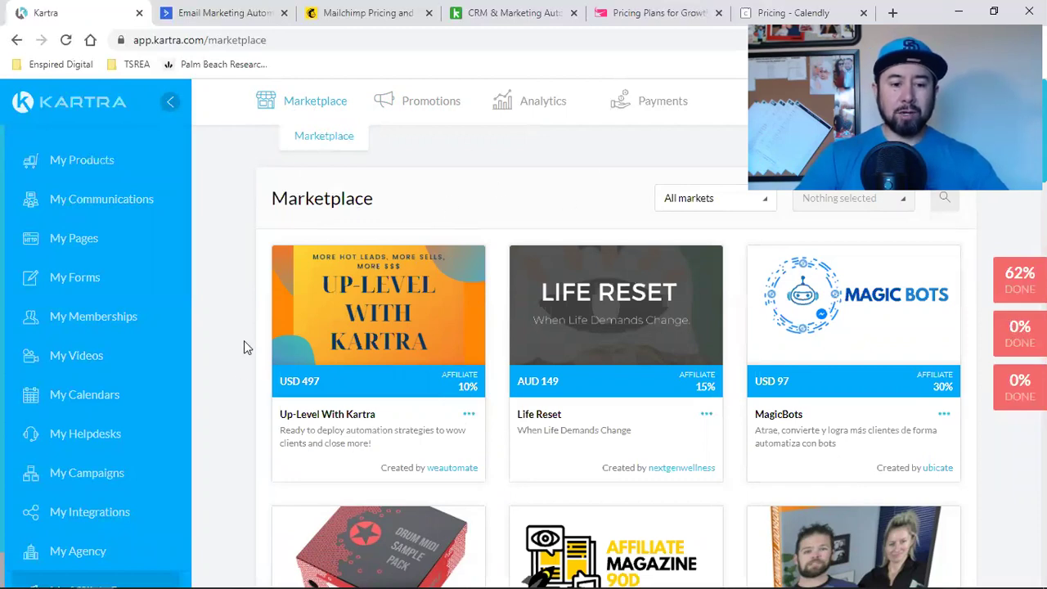
{"action": "left_click", "coordinate": [95, 202]}
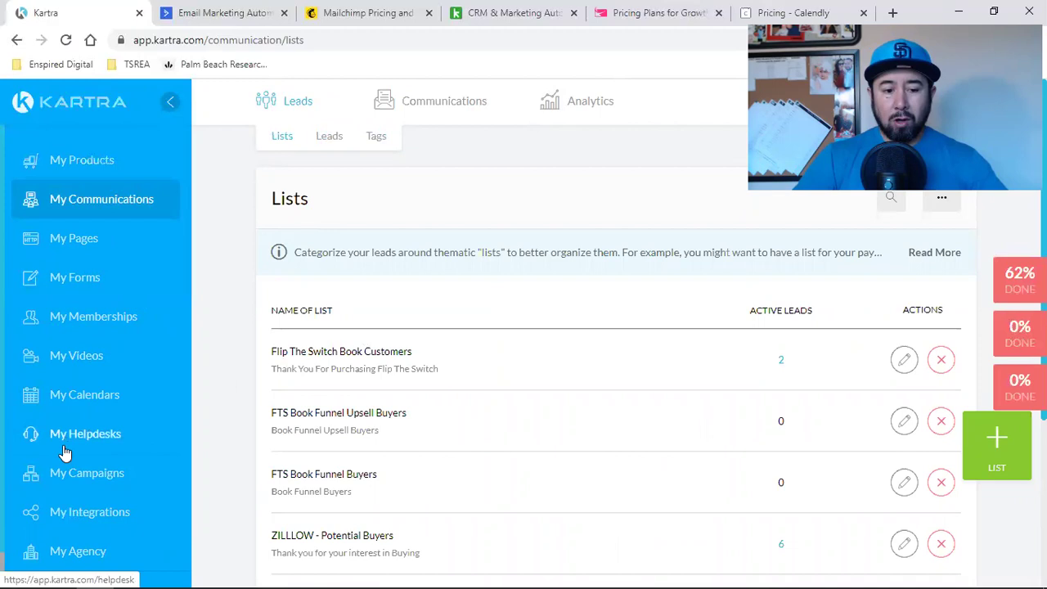
Step: Go to My Helpdesks to view the Book Launch helpdesk
{"action": "left_click", "coordinate": [68, 434]}
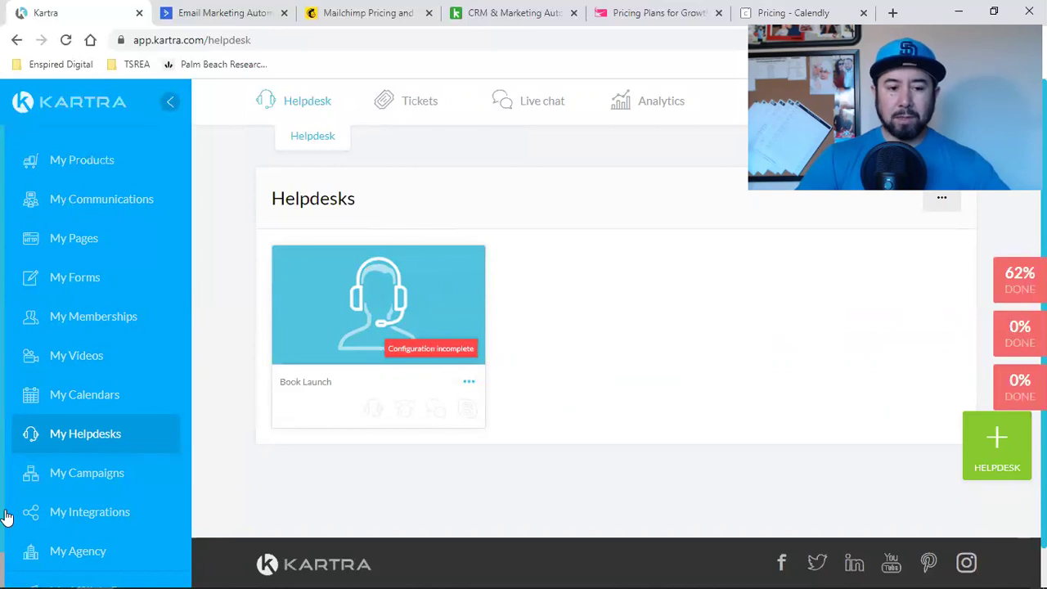
Step: Go back to the My Communications Lists page
{"action": "left_click", "coordinate": [125, 211]}
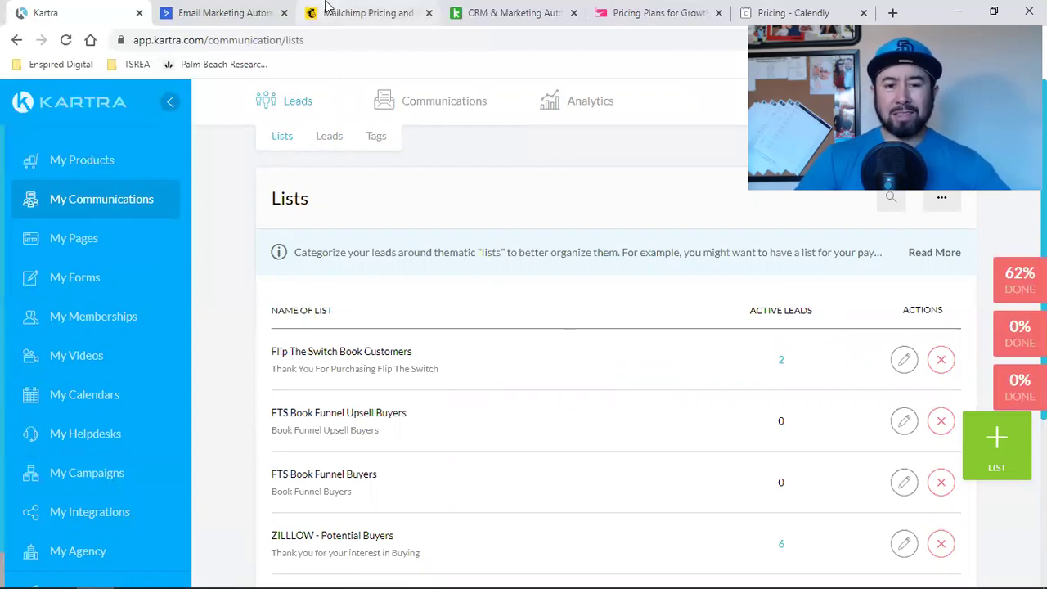
Step: Close the Mailchimp, Keap, Sendlane, Calendly and ActiveCampaign tabs, leaving only Kartra's Lists
{"action": "left_click", "coordinate": [360, 12]}
{"action": "mouse_move", "coordinate": [351, 112]}
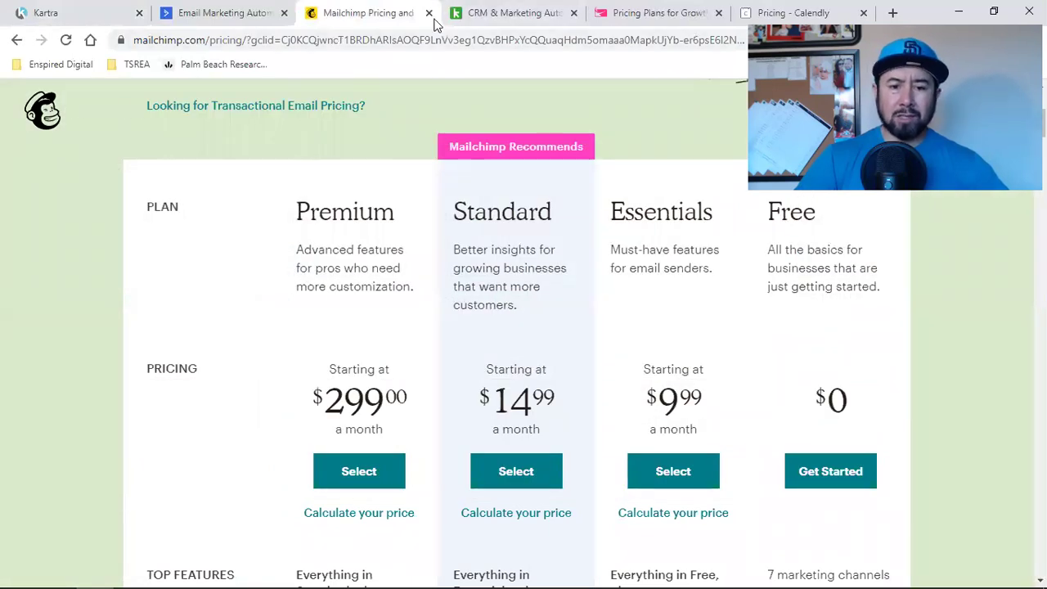
{"action": "left_click", "coordinate": [430, 15]}
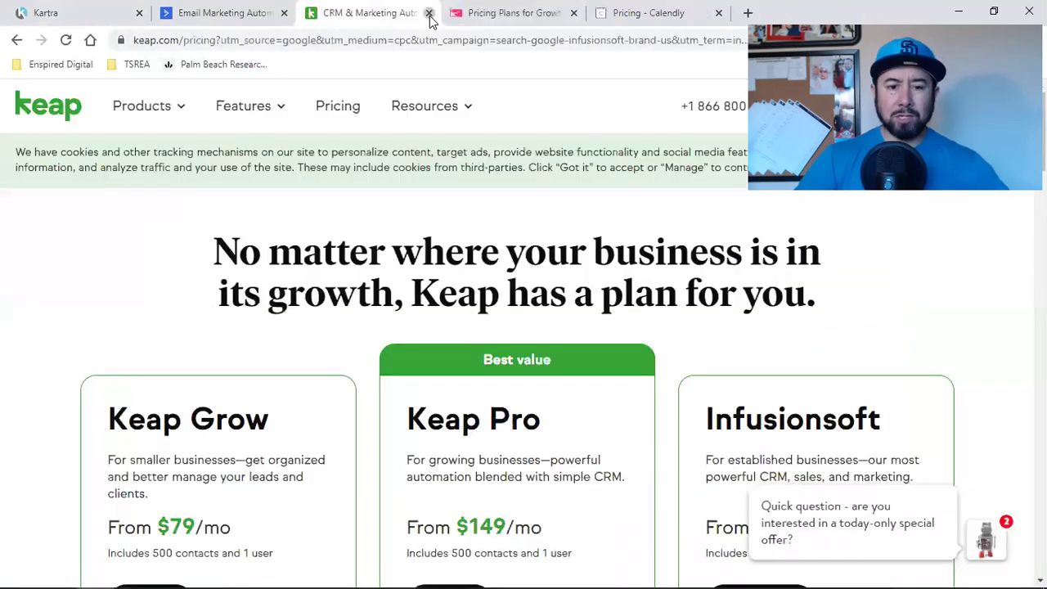
{"action": "left_click", "coordinate": [430, 15]}
{"action": "left_click", "coordinate": [429, 15]}
{"action": "left_click", "coordinate": [429, 15]}
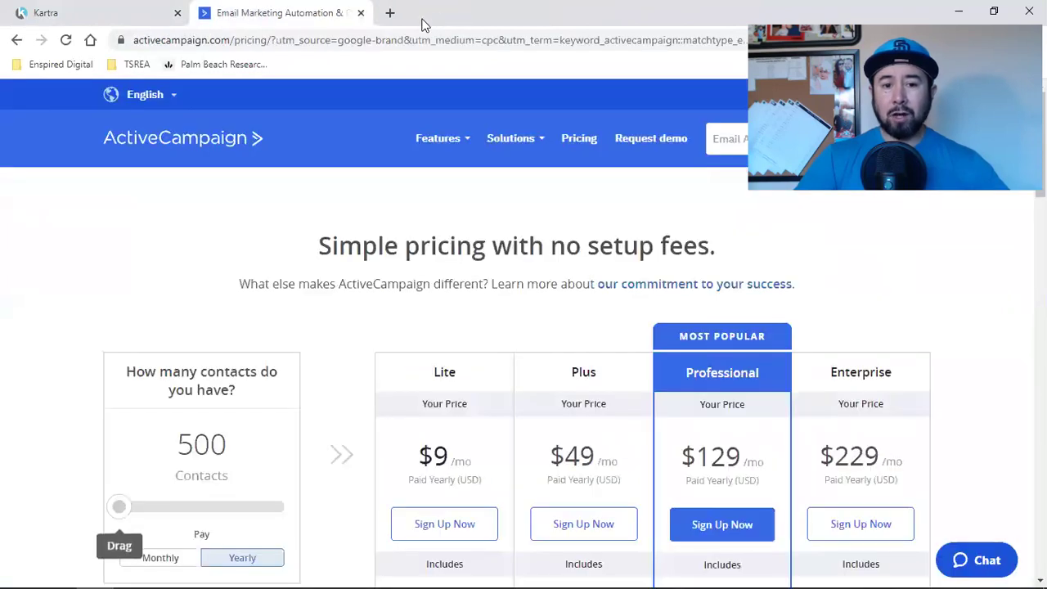
{"action": "left_click", "coordinate": [358, 13]}
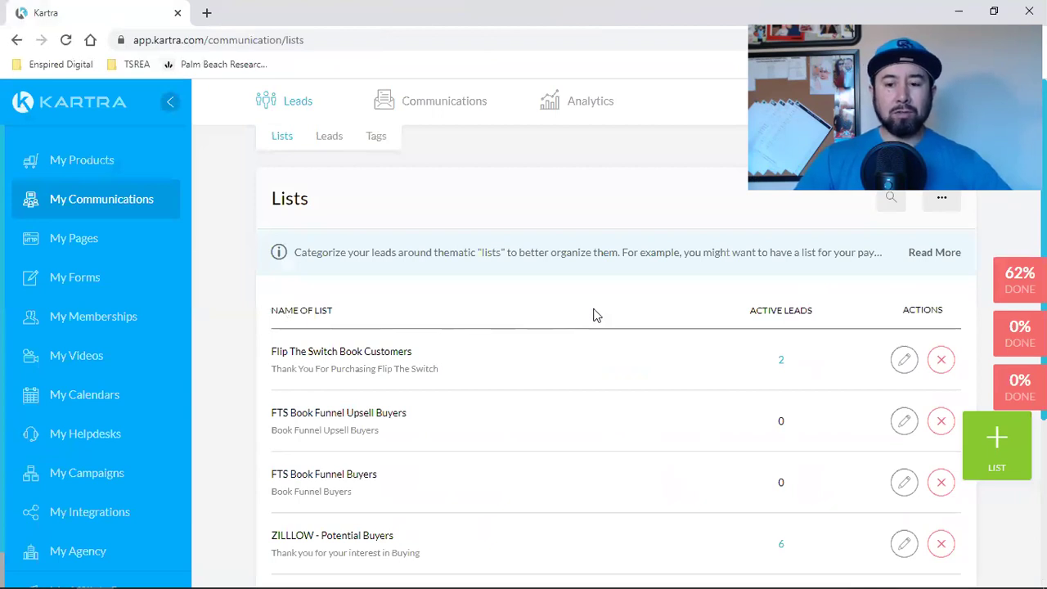
Step: Open Downloads in File Explorer and select the buyers spreadsheet without duplicates
{"action": "mouse_move", "coordinate": [90, 573]}
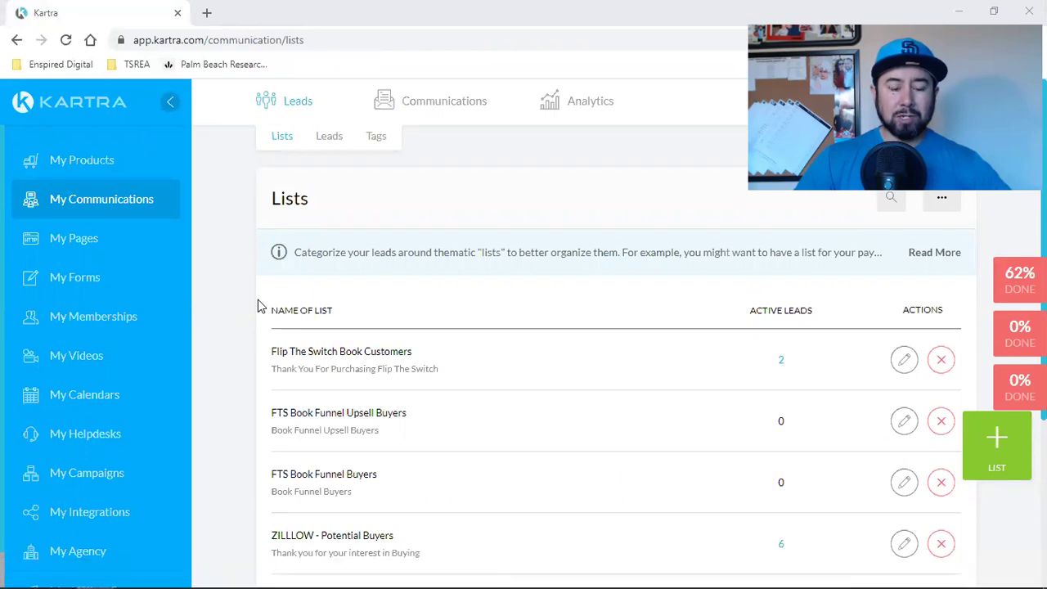
{"action": "key", "text": "super+e"}
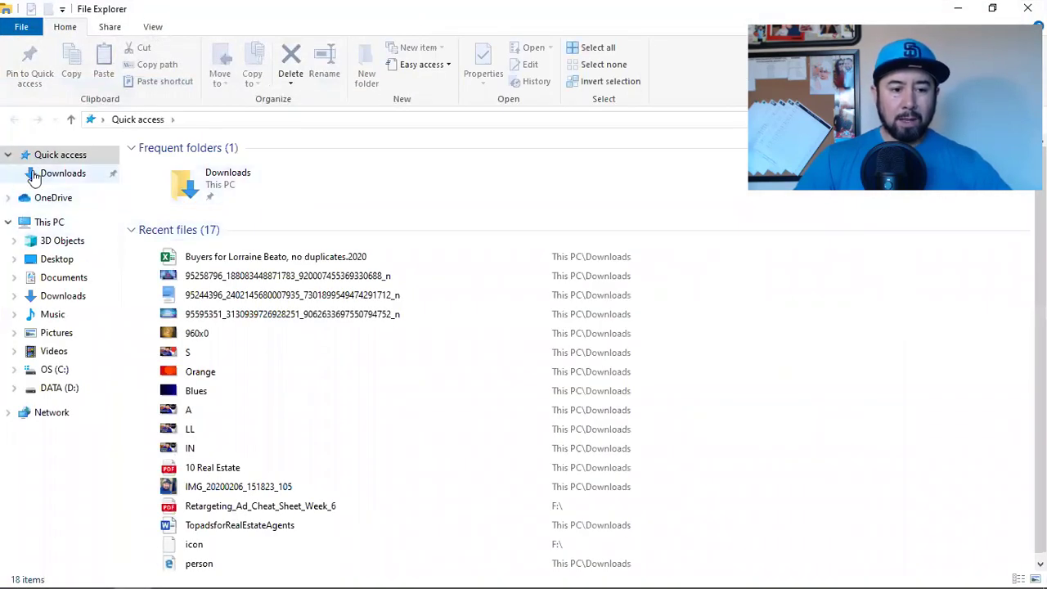
{"action": "left_click", "coordinate": [92, 174]}
{"action": "left_click", "coordinate": [193, 236]}
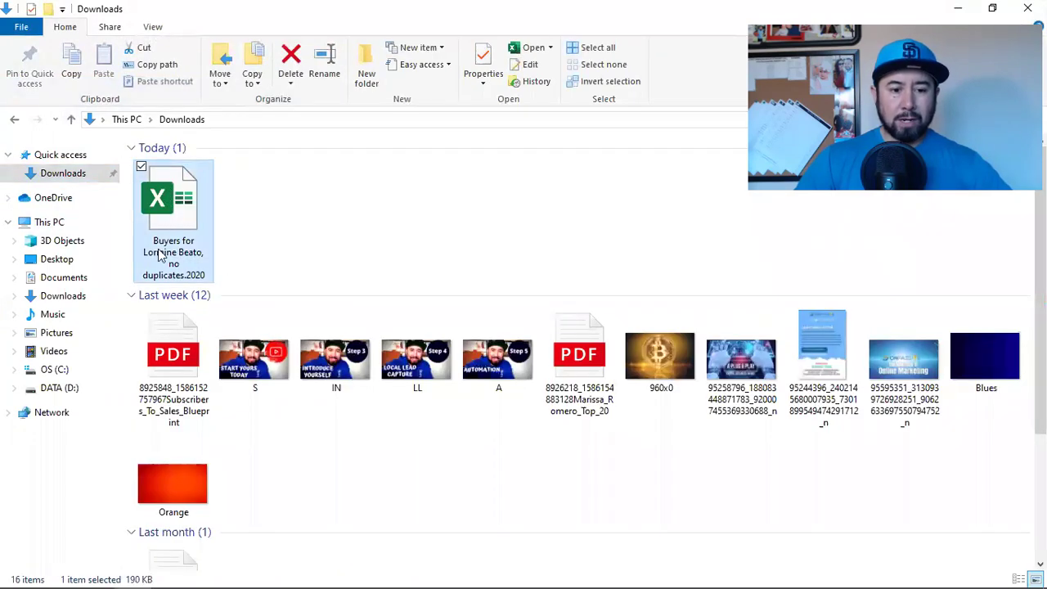
Step: Open the no-duplicates buyers spreadsheet in Excel and show its File backstage page
{"action": "key", "text": "Return"}
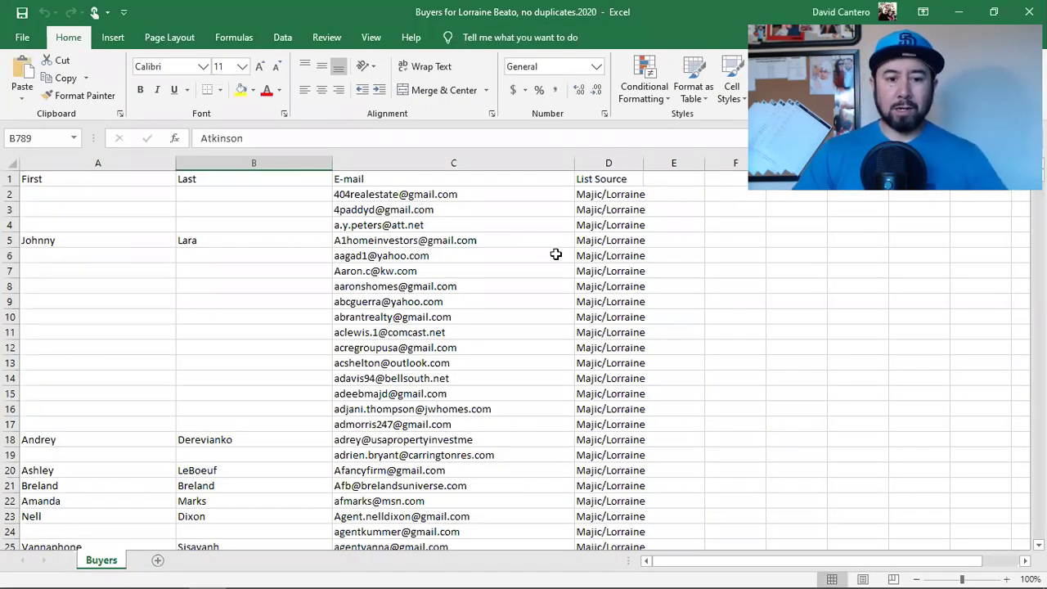
{"action": "left_click", "coordinate": [22, 39]}
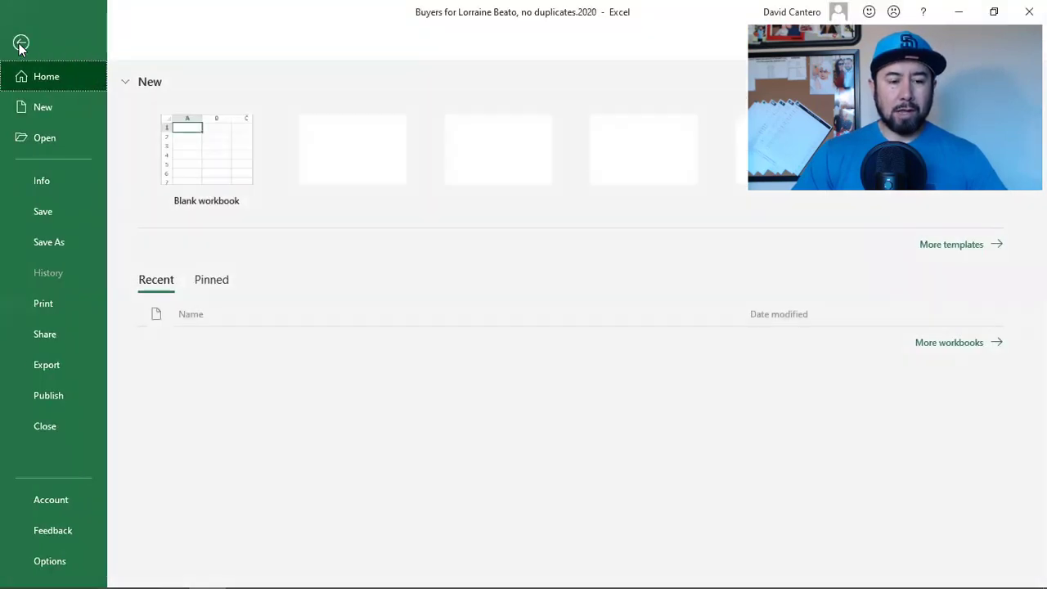
Step: Save the buyers sheet to Downloads as a CSV (Comma delimited) copy renamed to end in 2020
{"action": "left_click", "coordinate": [30, 242]}
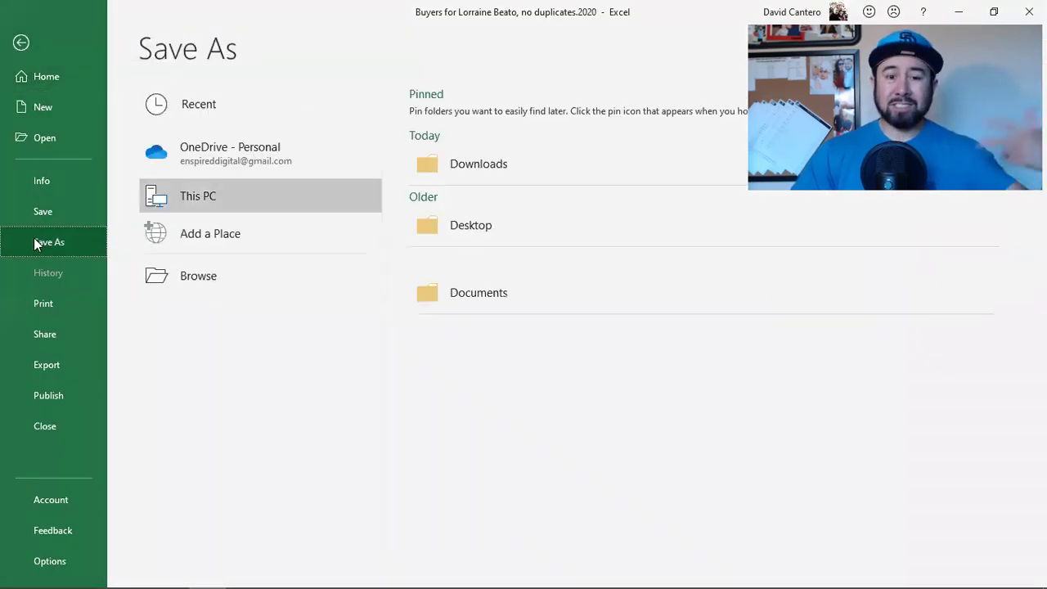
{"action": "left_click", "coordinate": [472, 167]}
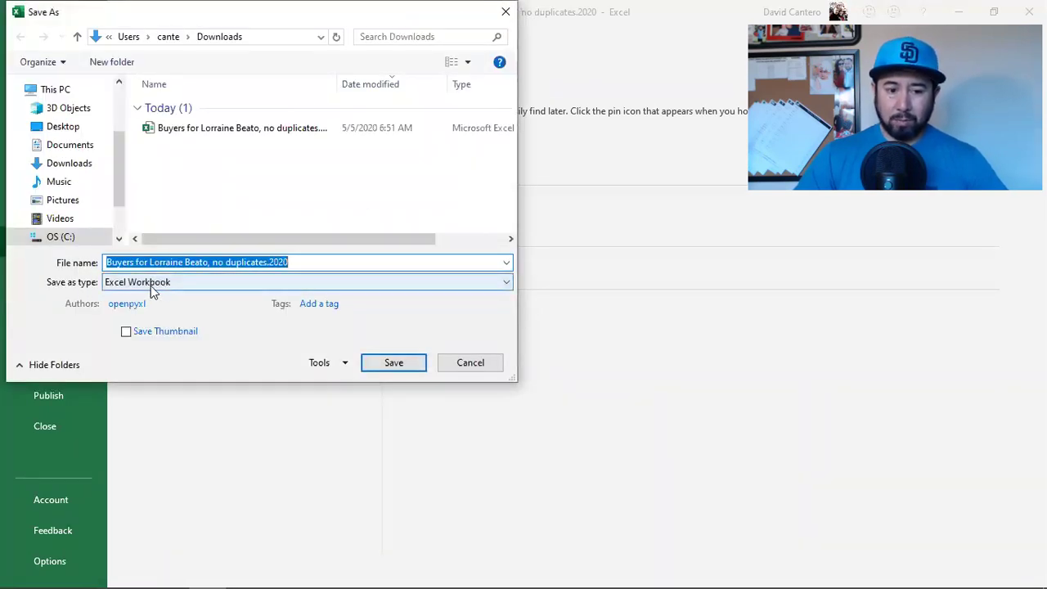
{"action": "left_click", "coordinate": [220, 285]}
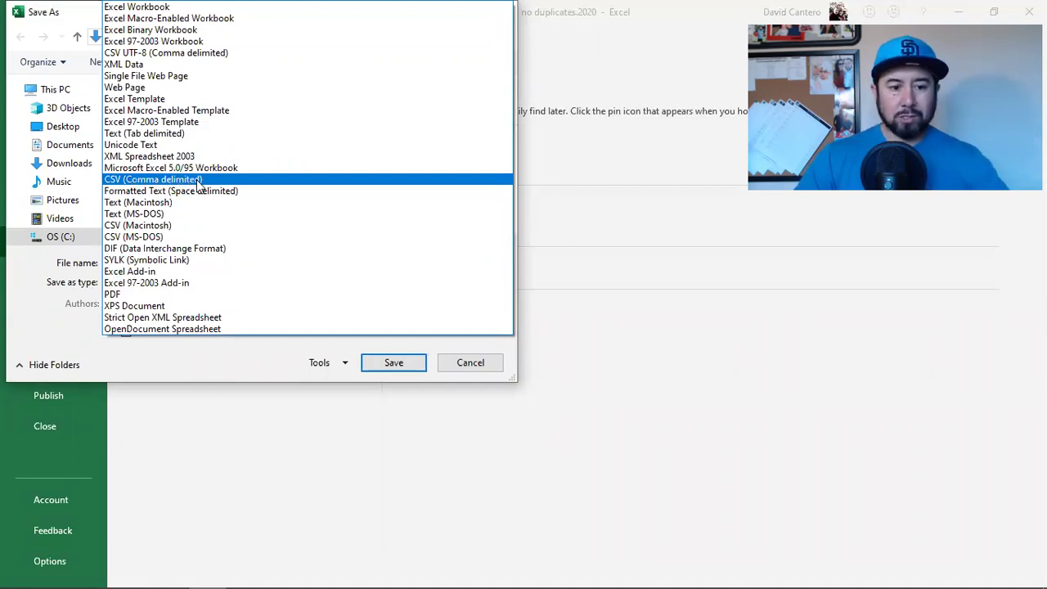
{"action": "left_click", "coordinate": [199, 187]}
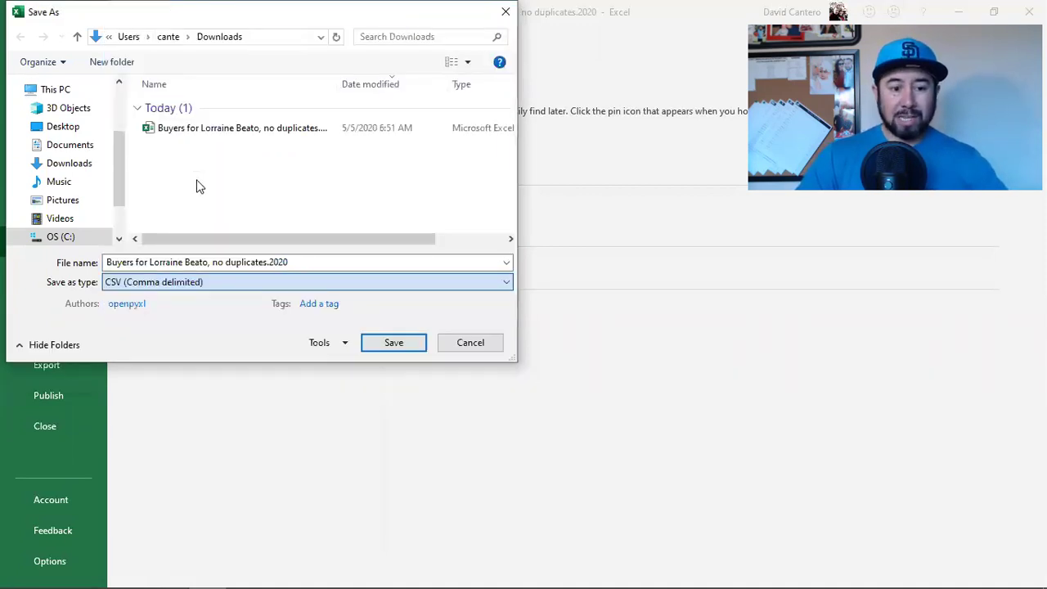
{"action": "left_click", "coordinate": [313, 262]}
{"action": "left_click", "coordinate": [313, 262]}
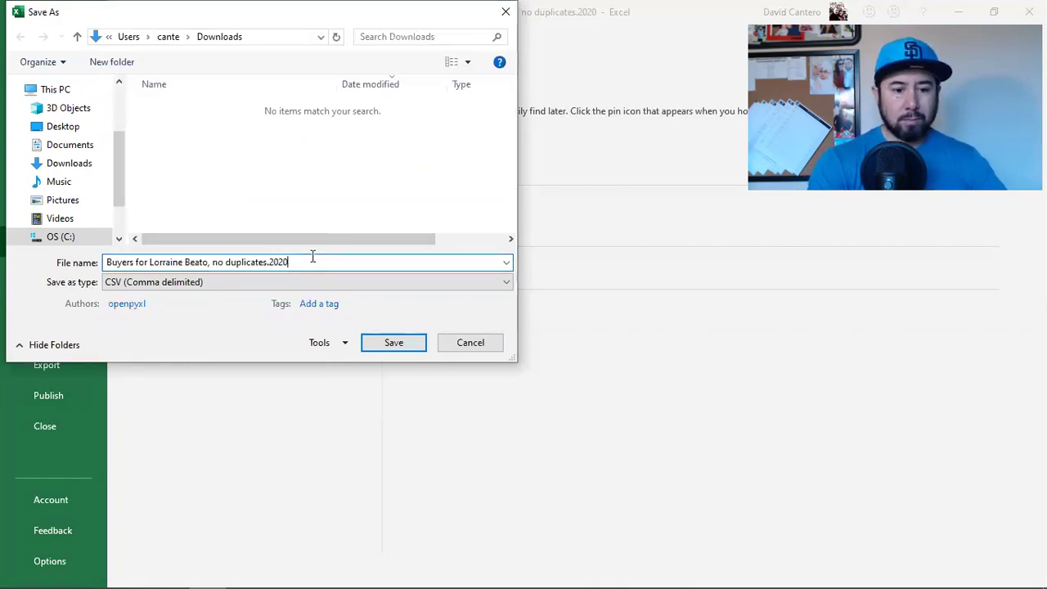
{"action": "key", "text": "BackSpace"}
{"action": "key", "text": "BackSpace"}
{"action": "key", "text": "BackSpace"}
{"action": "key", "text": "BackSpace"}
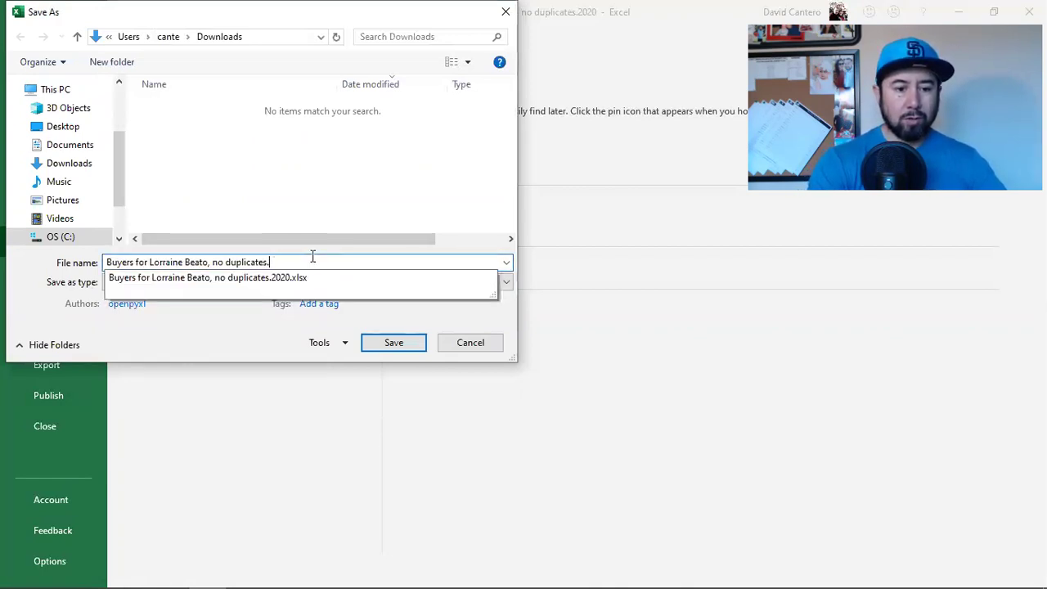
{"action": "key", "text": "BackSpace"}
{"action": "key", "text": "BackSpace"}
{"action": "key", "text": "BackSpace"}
{"action": "key", "text": "BackSpace"}
{"action": "key", "text": "BackSpace"}
{"action": "key", "text": "BackSpace"}
{"action": "key", "text": "BackSpace"}
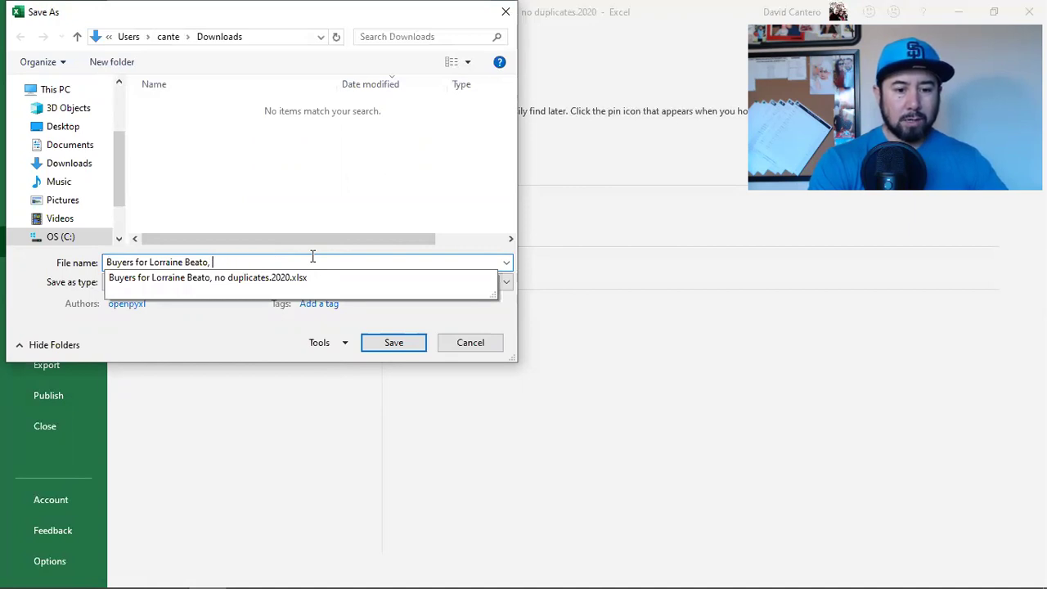
{"action": "type", "text": "2020"}
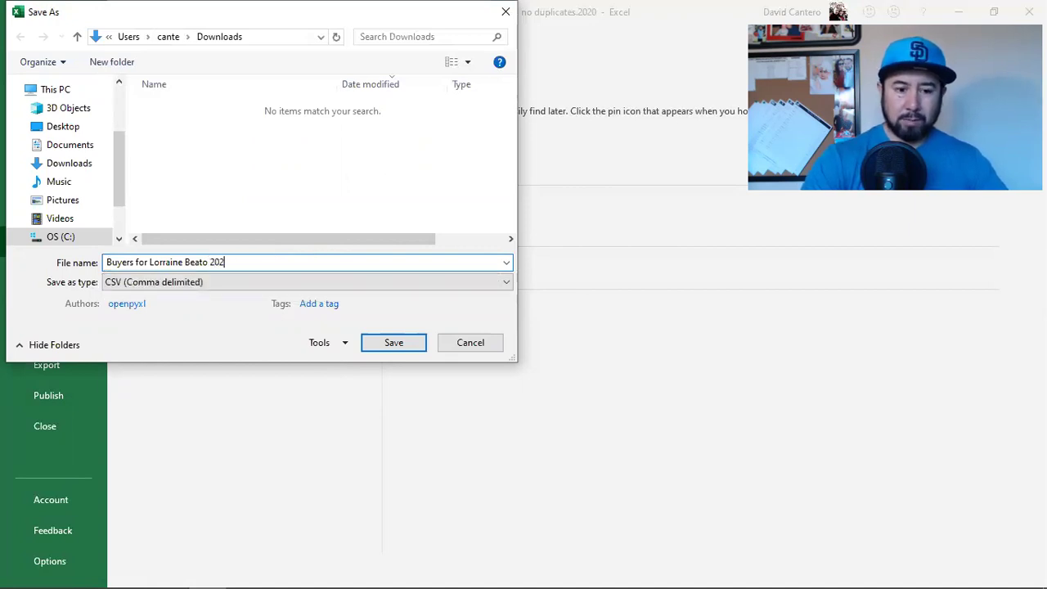
{"action": "left_click", "coordinate": [383, 347]}
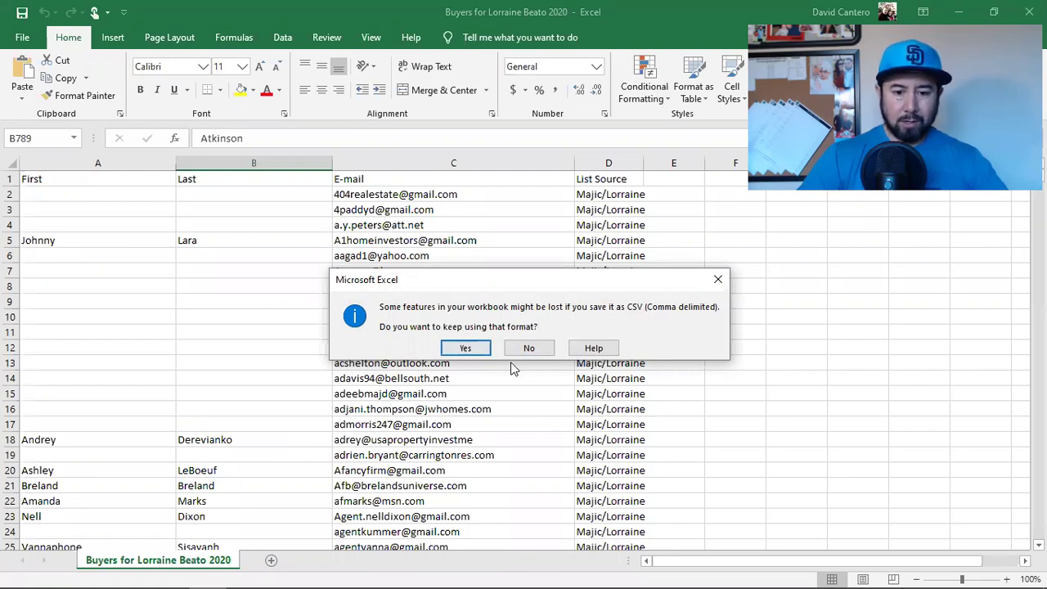
{"action": "left_click", "coordinate": [465, 350]}
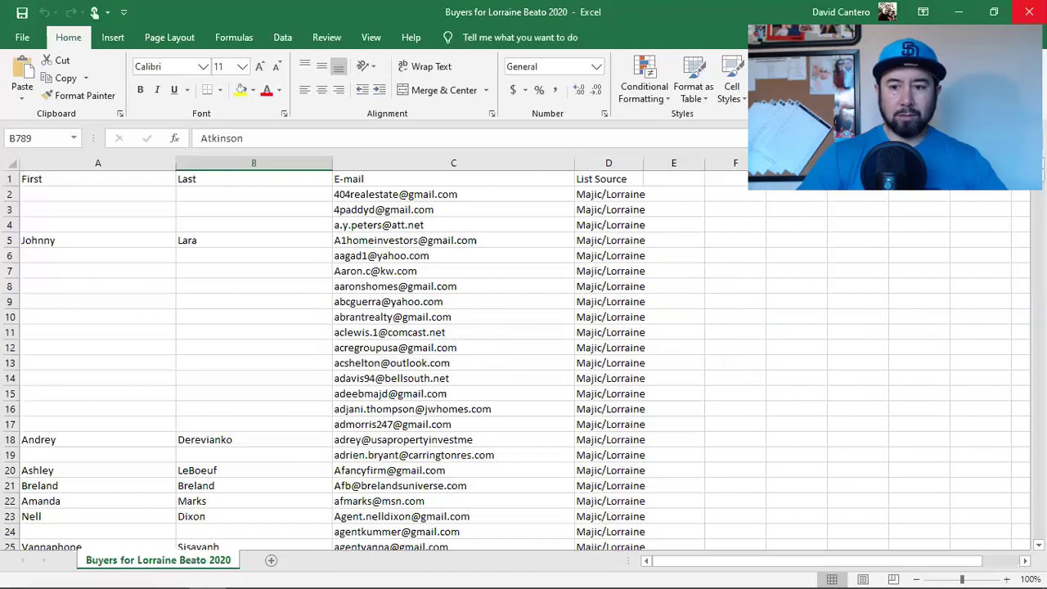
Step: Close Excel, check the 281 KB buyers CSV in Downloads, and close File Explorer
{"action": "left_click", "coordinate": [1029, 12]}
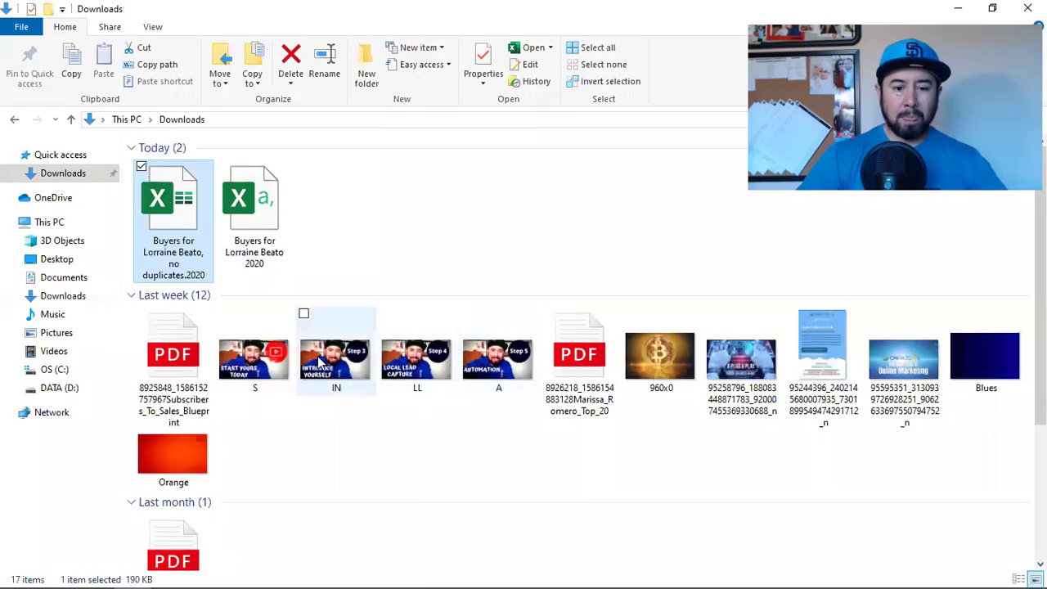
{"action": "left_click", "coordinate": [234, 222]}
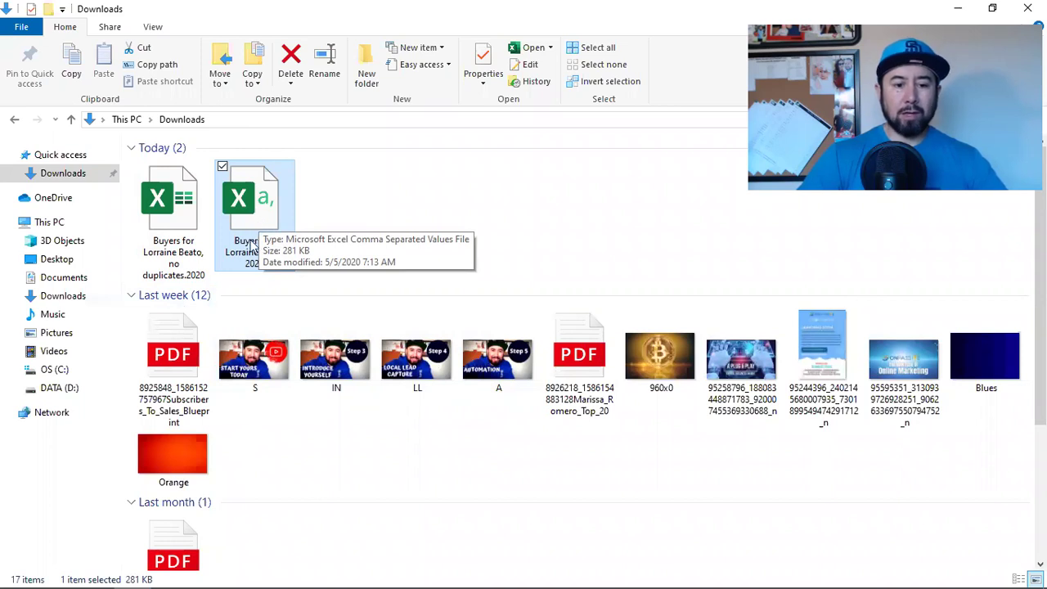
{"action": "left_click", "coordinate": [1027, 8]}
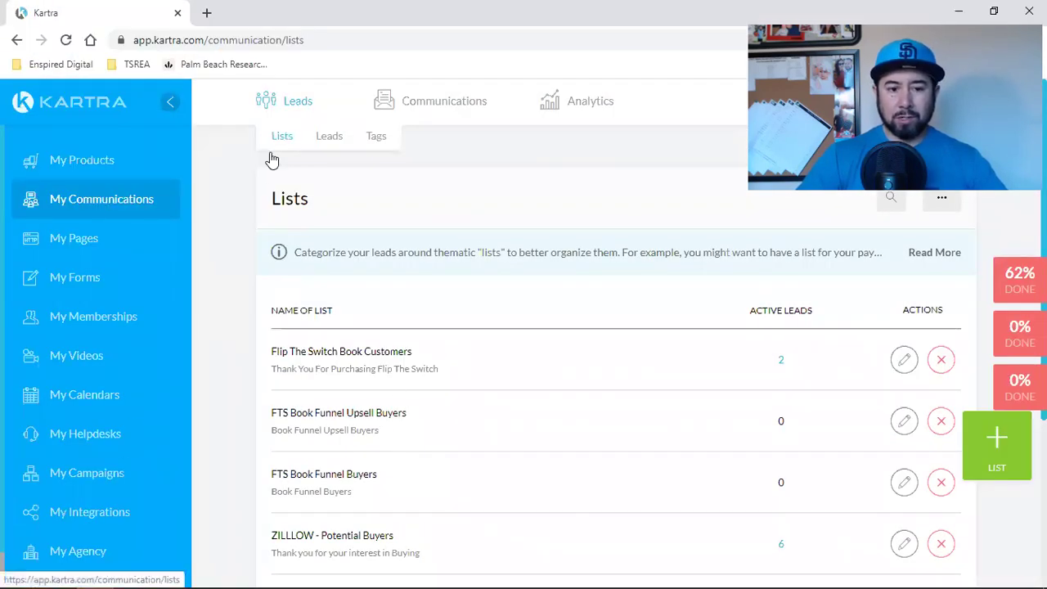
Step: Create a list 'New CSV File' with description 'Thank you for your interest in real estate'
{"action": "double_click", "coordinate": [297, 200]}
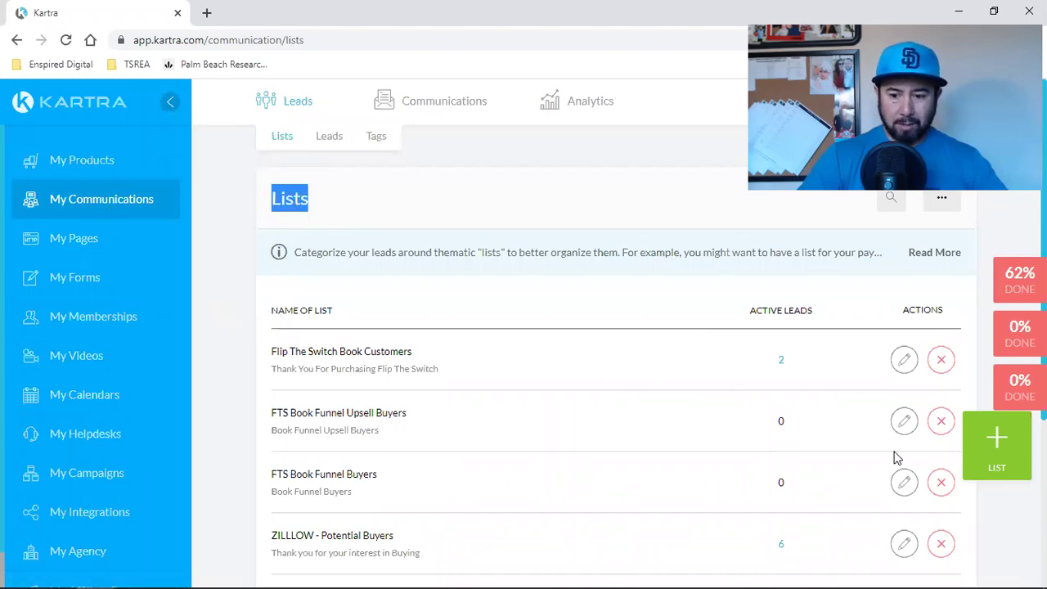
{"action": "left_click", "coordinate": [1012, 452]}
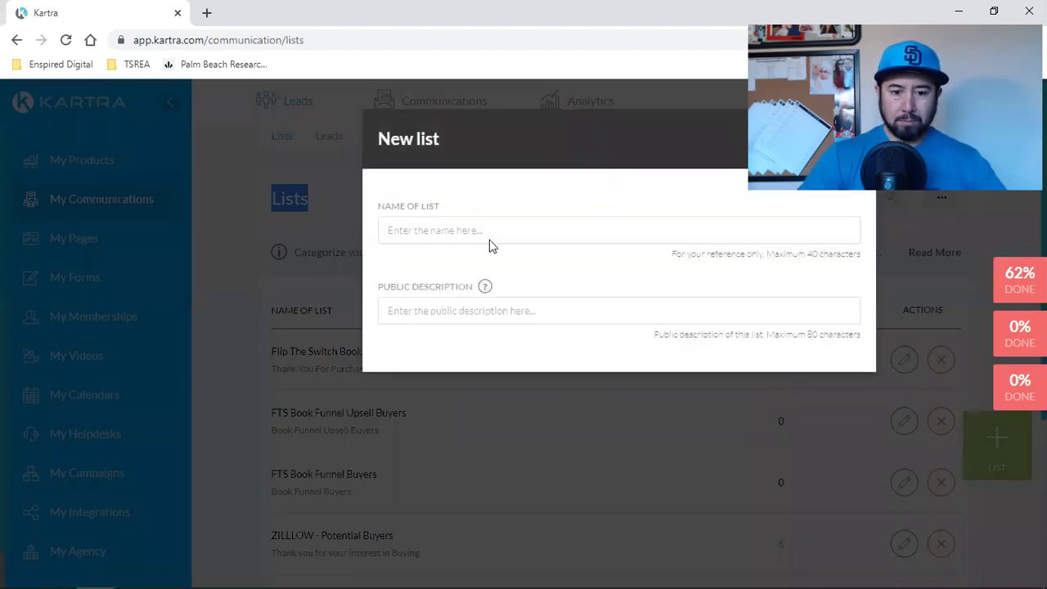
{"action": "left_click", "coordinate": [474, 227]}
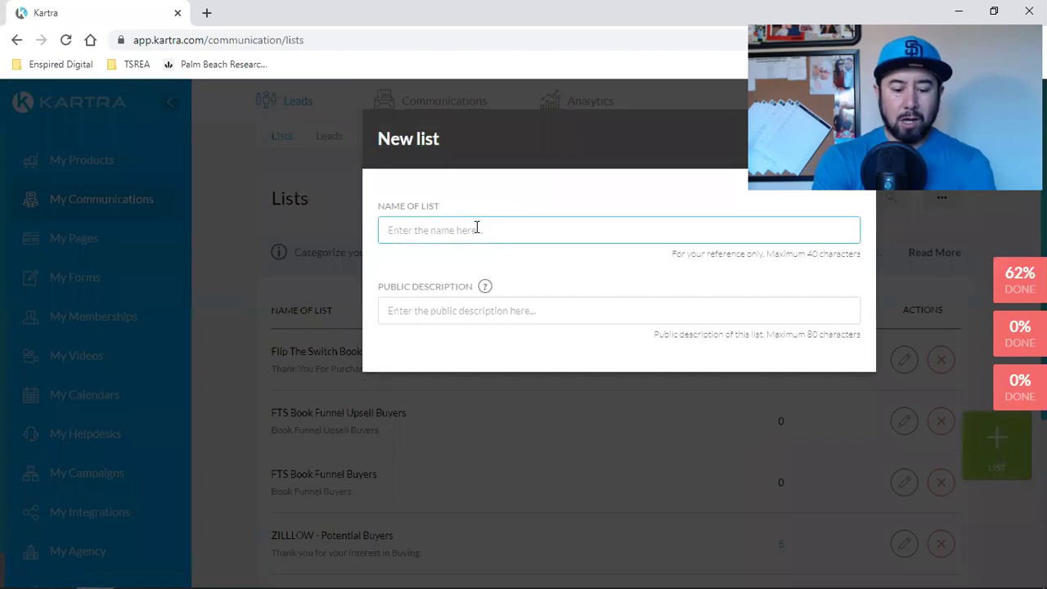
{"action": "type", "text": "New CSV"}
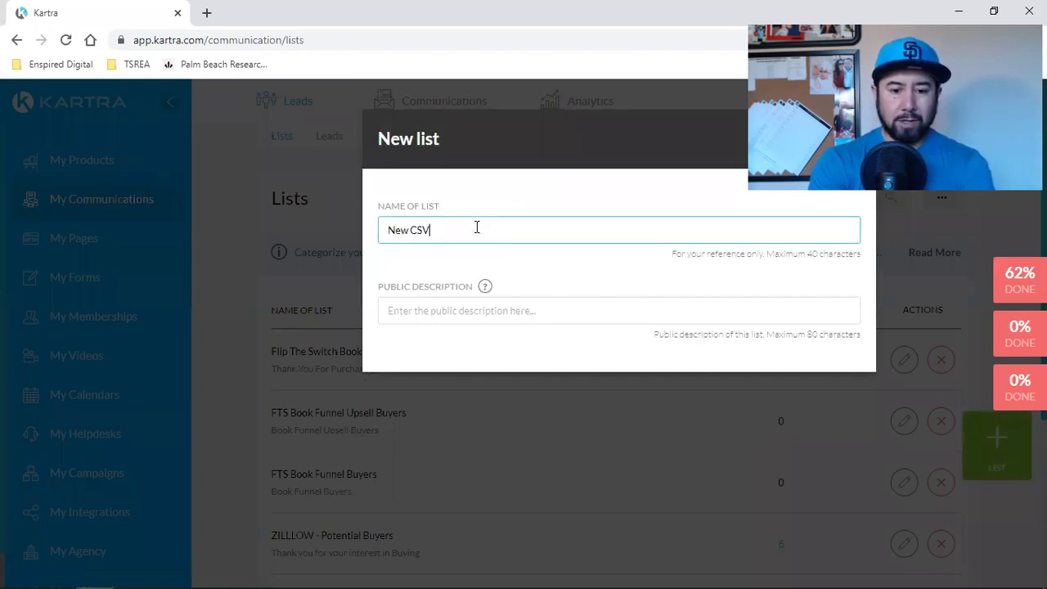
{"action": "type", "text": " Flu"}
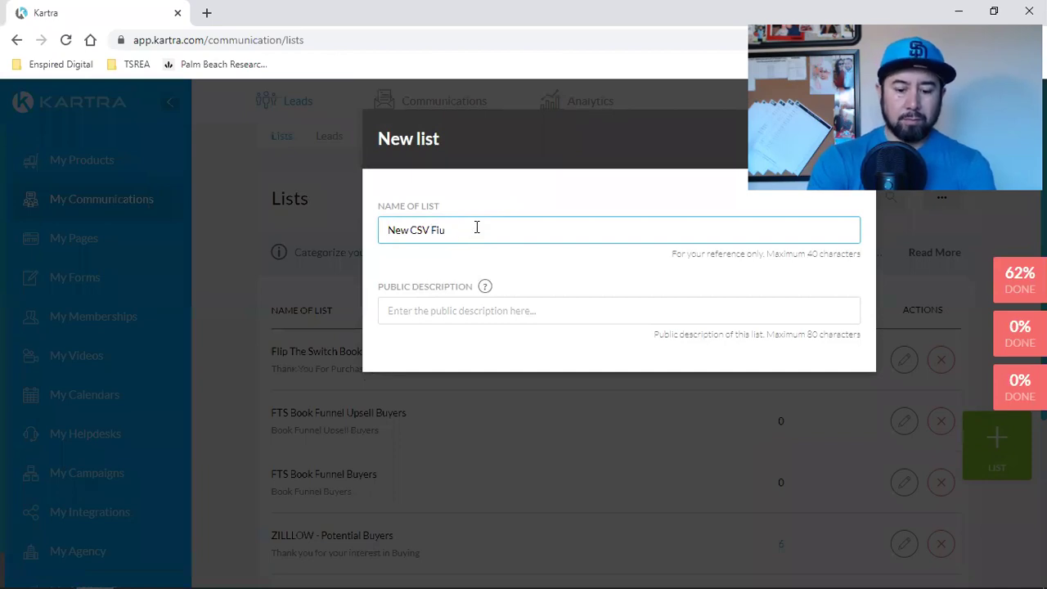
{"action": "left_click", "coordinate": [477, 305]}
{"action": "type", "text": "Thank you f"}
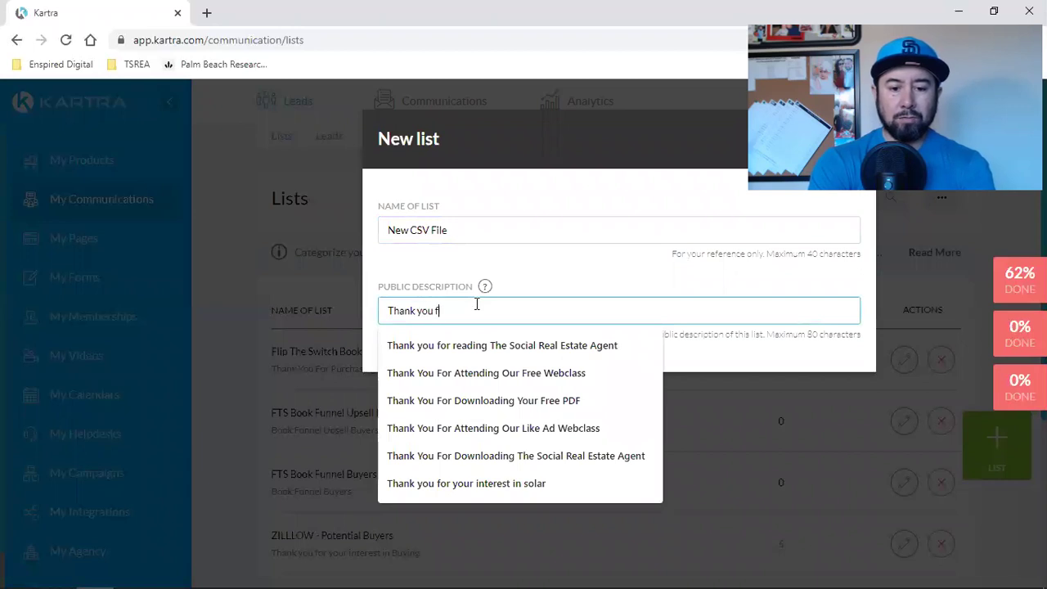
{"action": "type", "text": "or su"}
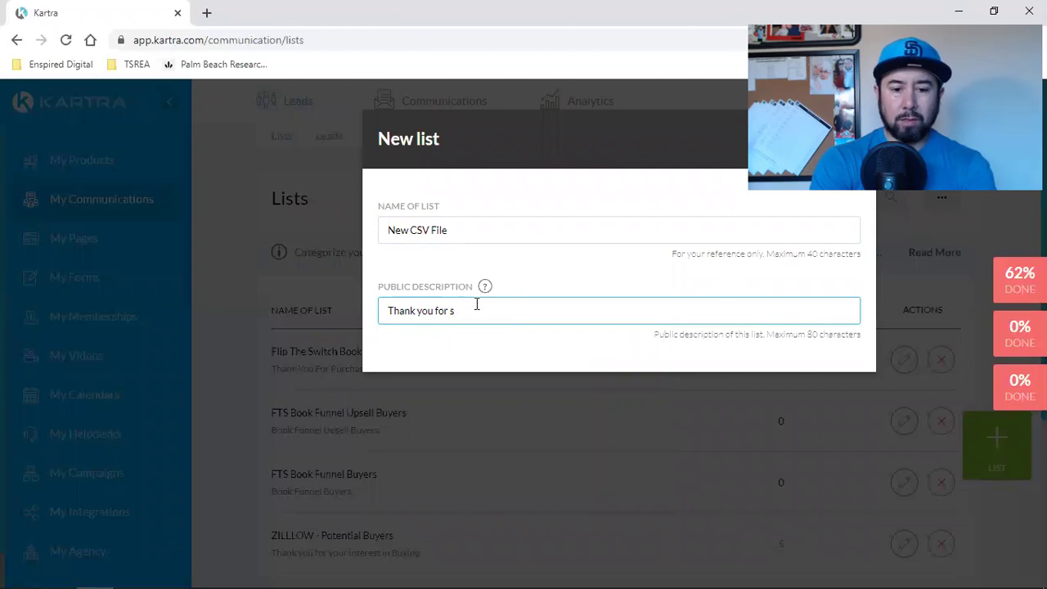
{"action": "key", "text": "BackSpace"}
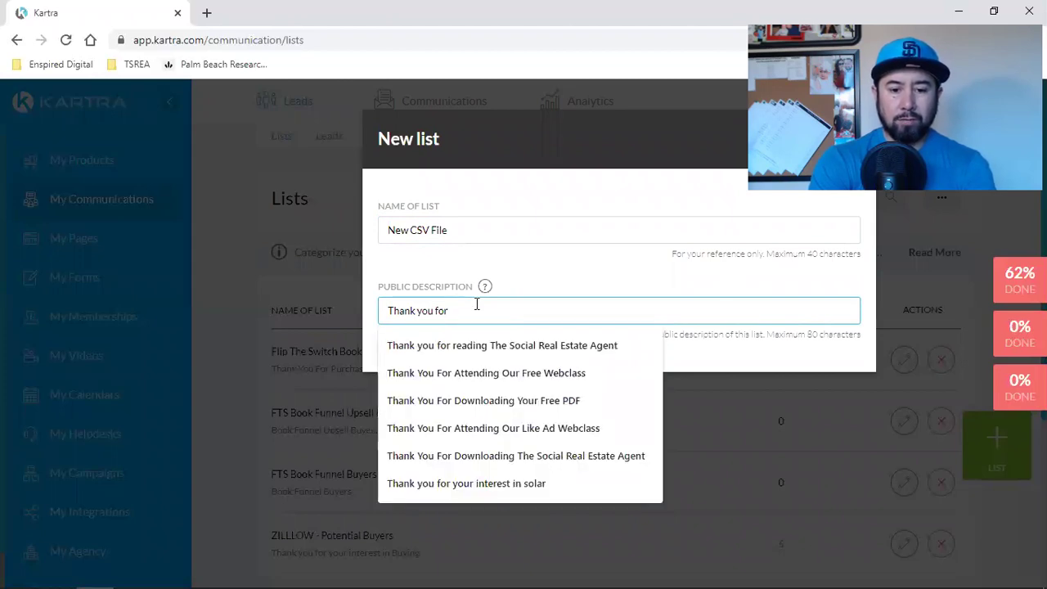
{"action": "type", "text": "your inter"}
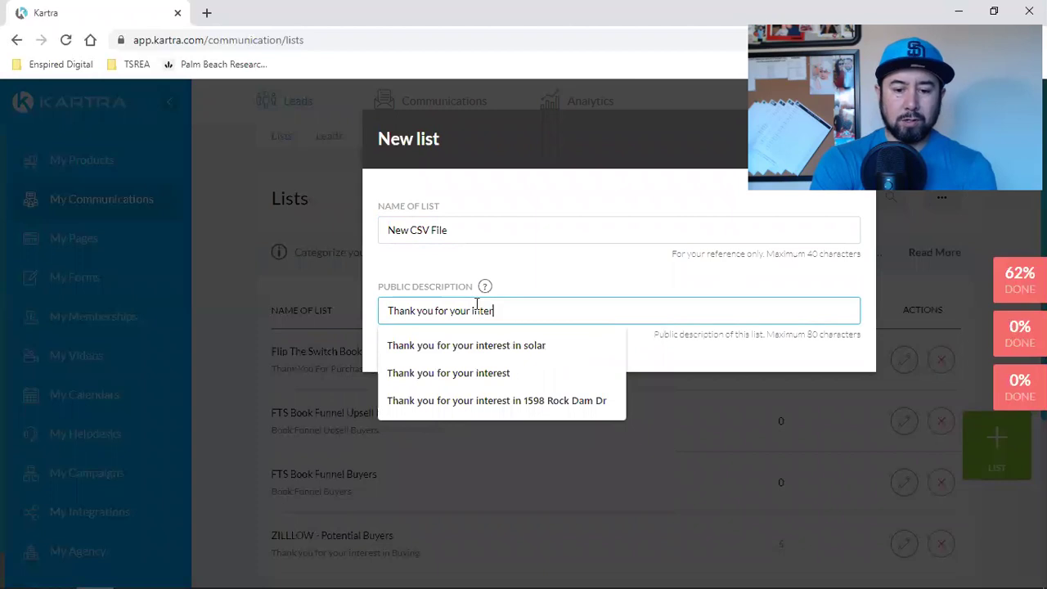
{"action": "type", "text": "es"}
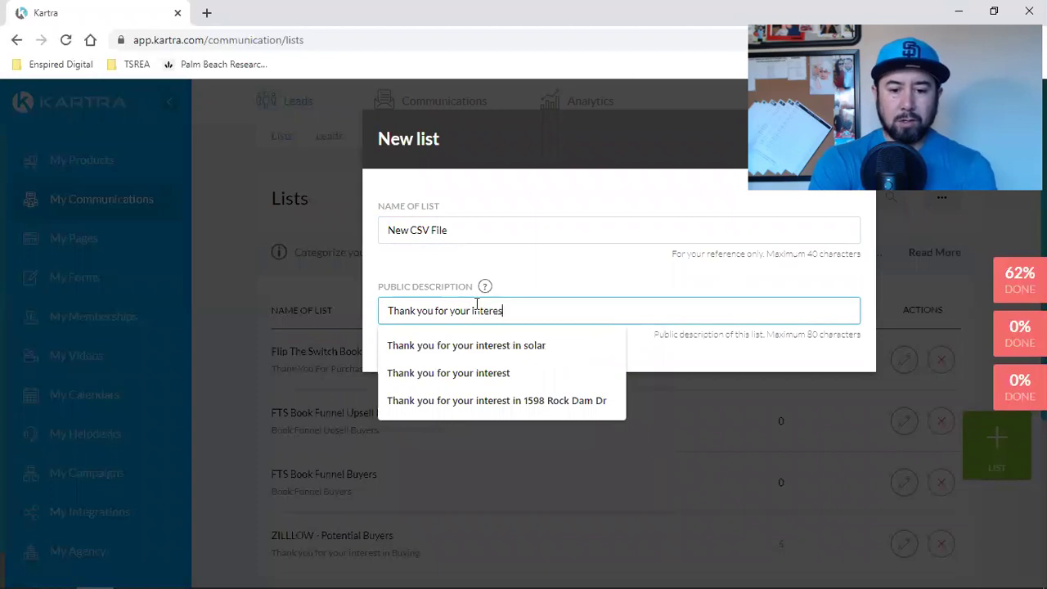
{"action": "type", "text": "t in real estate"}
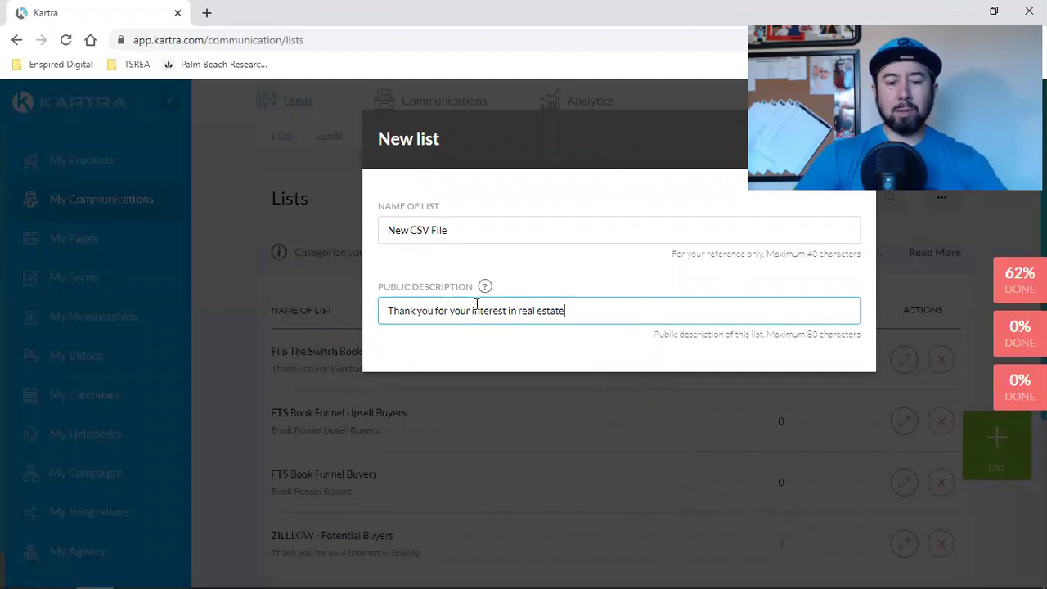
{"action": "mouse_move", "coordinate": [486, 292]}
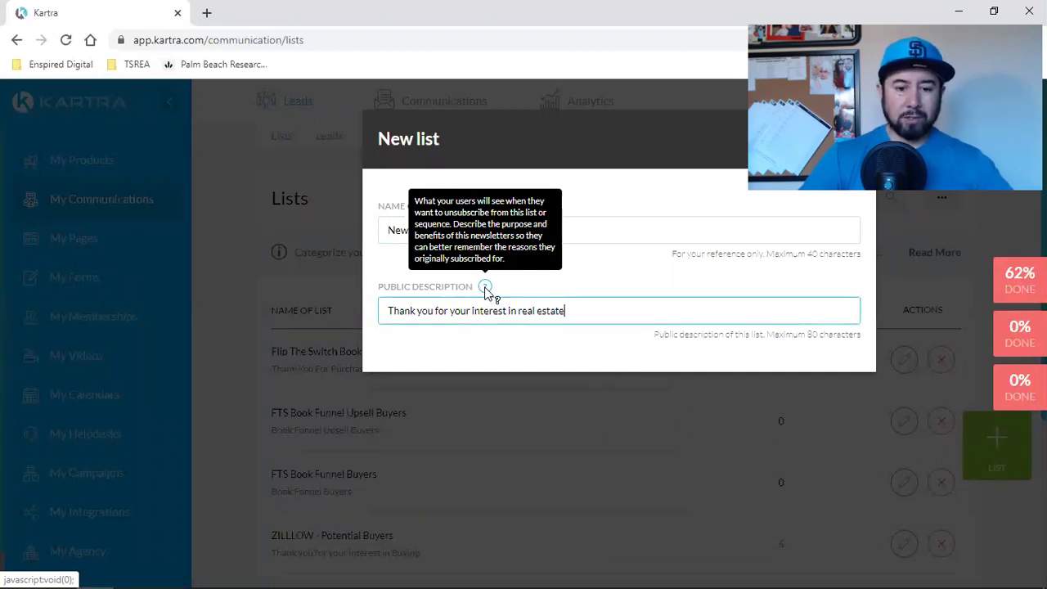
{"action": "left_click", "coordinate": [681, 194]}
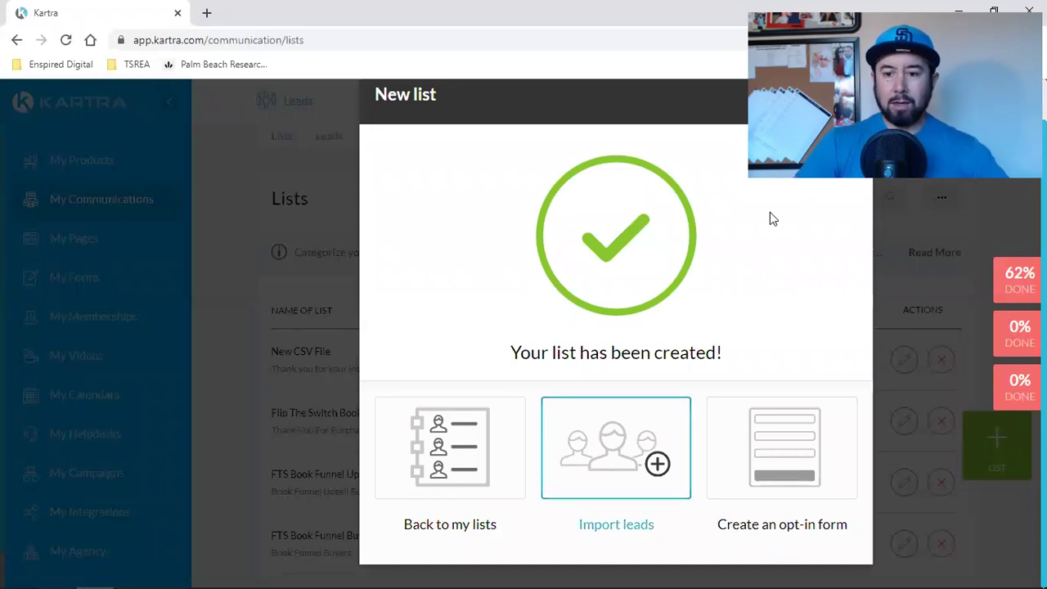
Step: Launch the lead import wizard for the new list from the confirmation page
{"action": "left_click", "coordinate": [815, 99]}
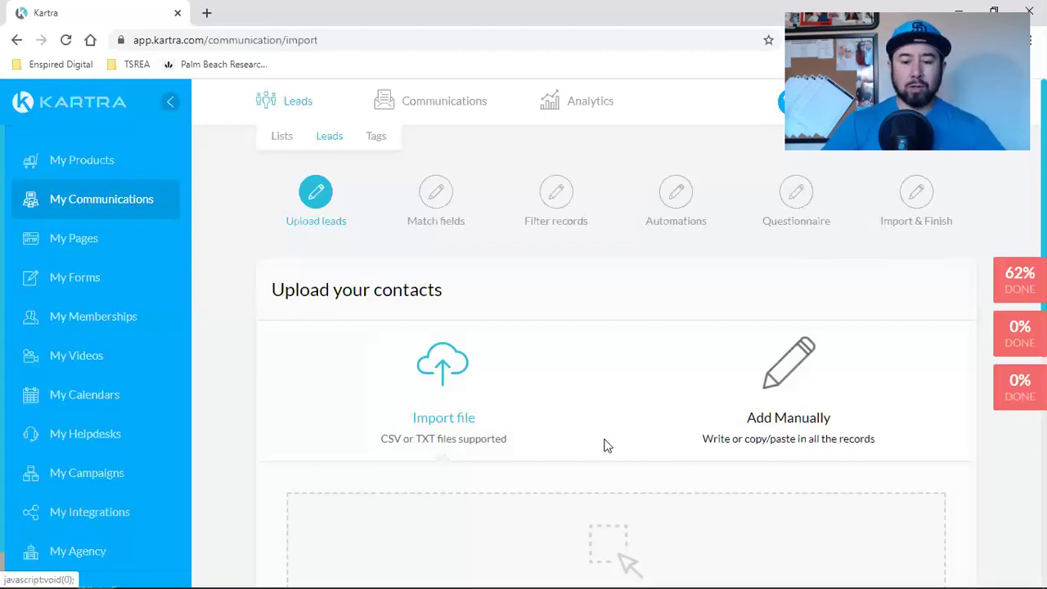
Step: Upload the 2020 buyers CSV (281.27 KB) from Downloads into the import wizard
{"action": "scroll", "coordinate": [600, 444], "scroll_direction": "down", "scroll_amount": 1}
{"action": "scroll", "coordinate": [596, 441], "scroll_direction": "down", "scroll_amount": 3}
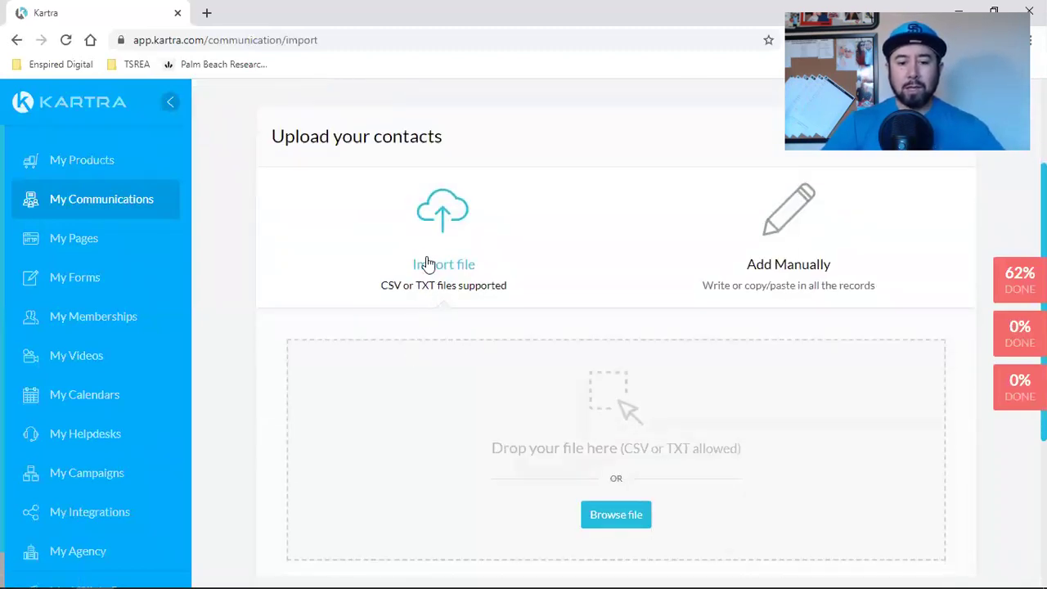
{"action": "scroll", "coordinate": [466, 359], "scroll_direction": "down", "scroll_amount": 6}
{"action": "scroll", "coordinate": [515, 400], "scroll_direction": "up", "scroll_amount": 7}
{"action": "scroll", "coordinate": [539, 447], "scroll_direction": "down", "scroll_amount": 4}
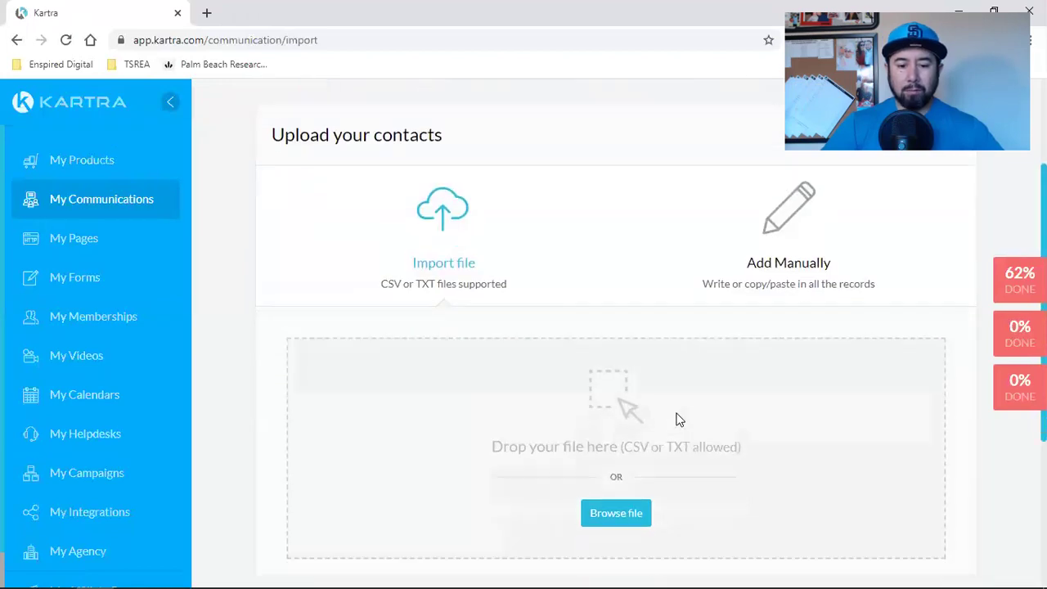
{"action": "left_click", "coordinate": [620, 402]}
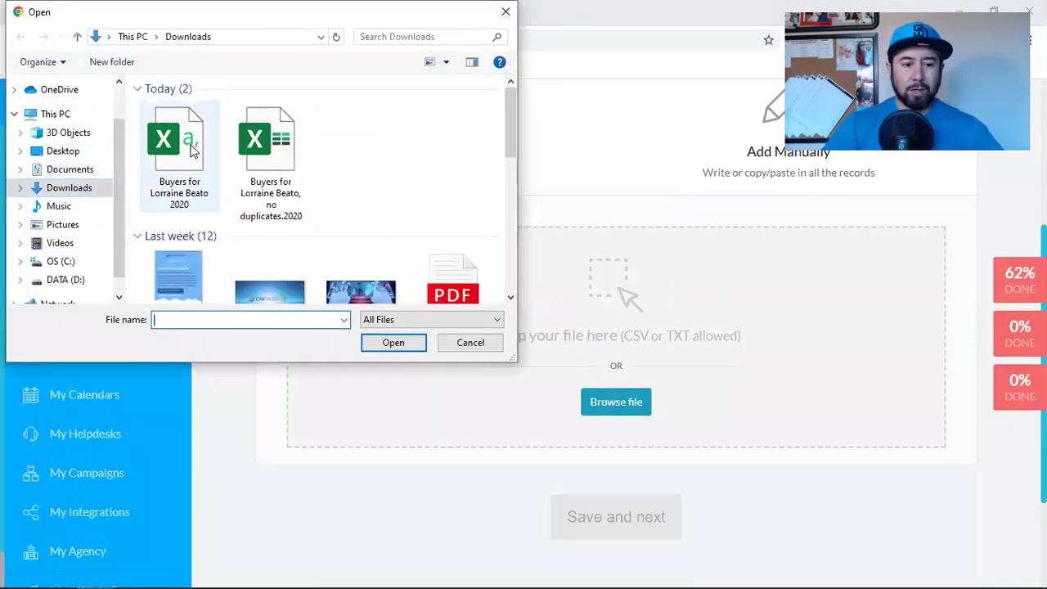
{"action": "left_click", "coordinate": [171, 157]}
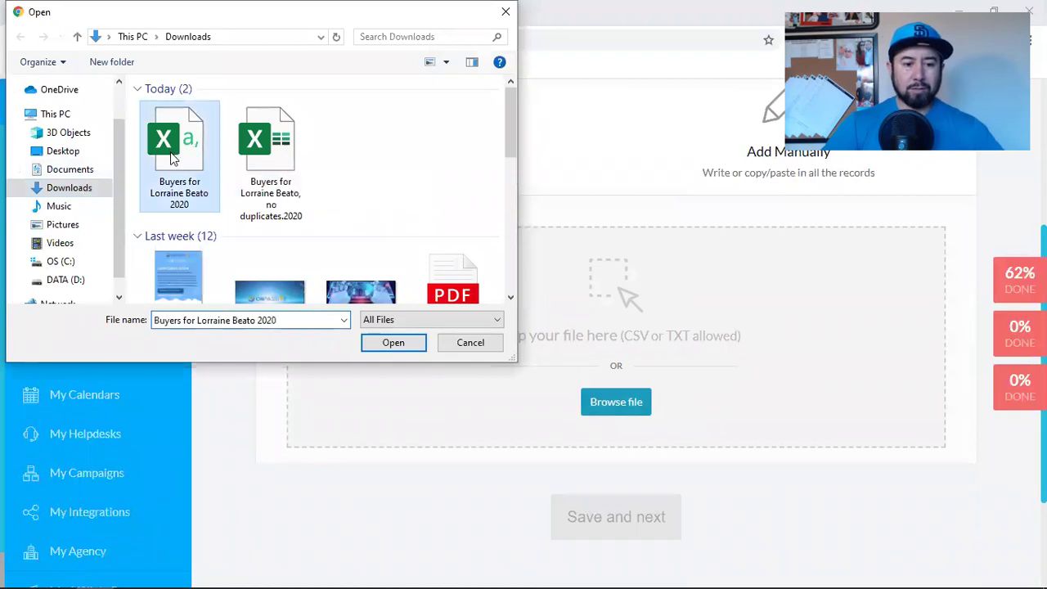
{"action": "left_click", "coordinate": [394, 343]}
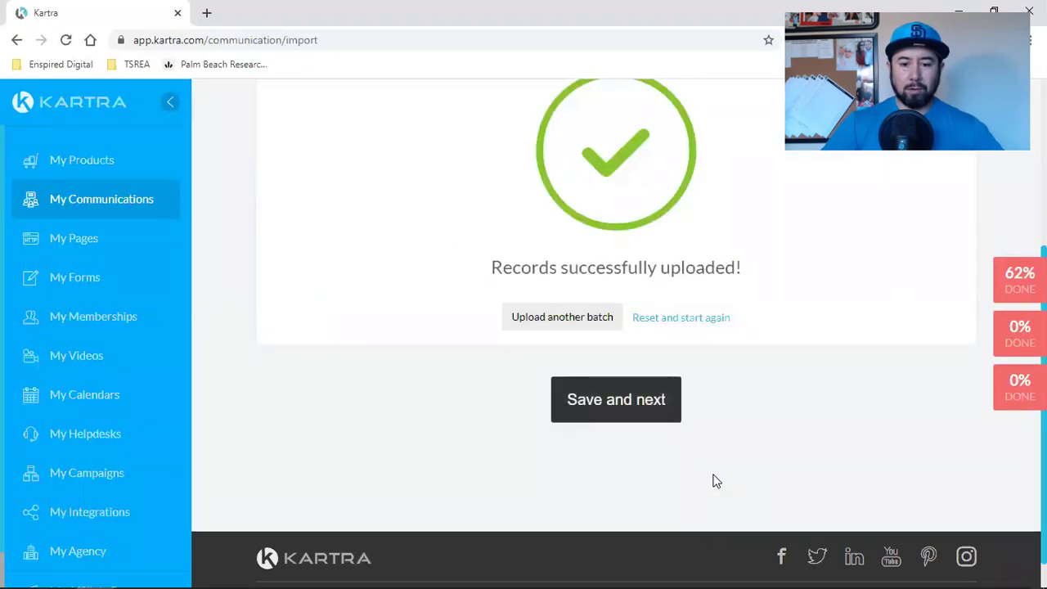
{"action": "scroll", "coordinate": [781, 479], "scroll_direction": "up", "scroll_amount": 2}
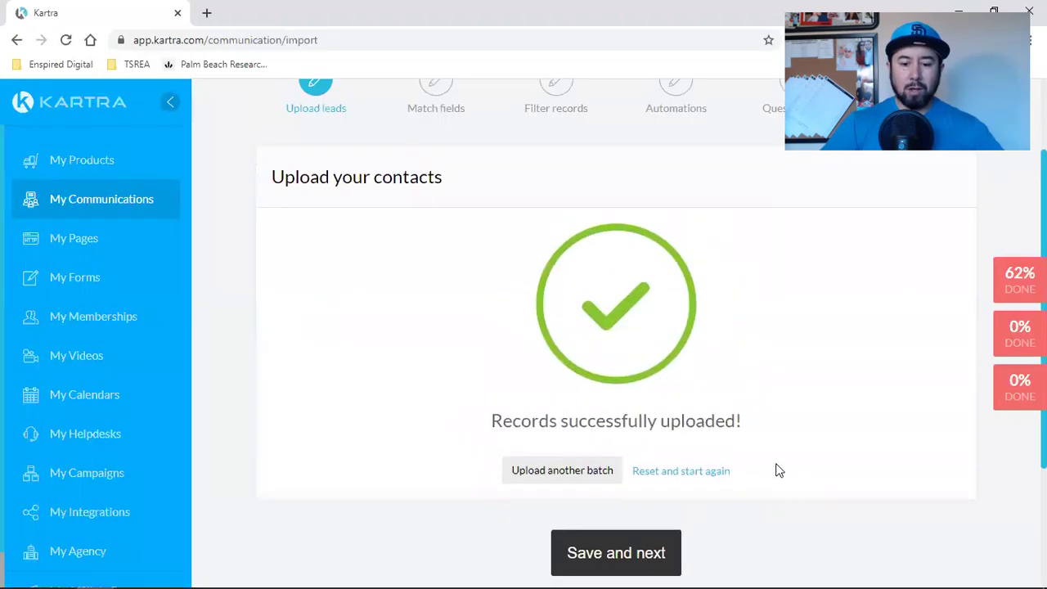
{"action": "scroll", "coordinate": [777, 459], "scroll_direction": "down", "scroll_amount": 2}
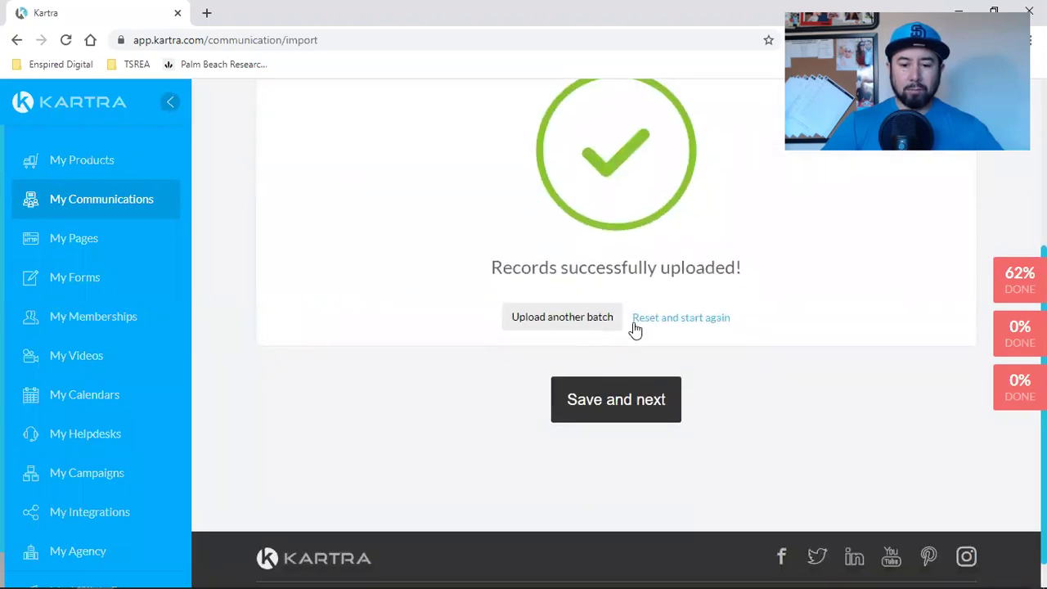
Step: Move to field matching, ignore the first column, and map the email column to Email
{"action": "left_click", "coordinate": [618, 409]}
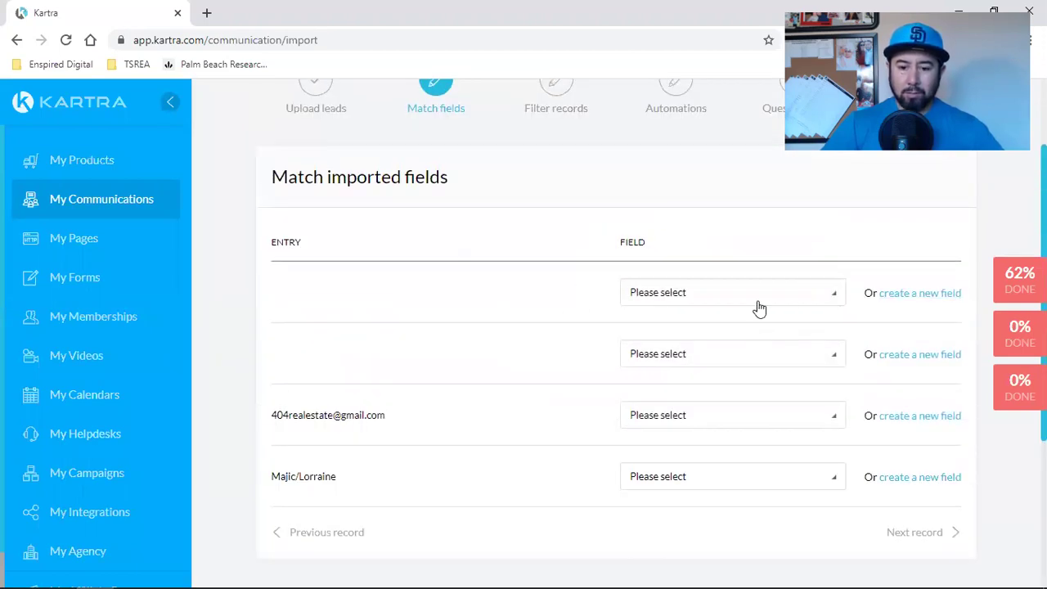
{"action": "left_click", "coordinate": [720, 302]}
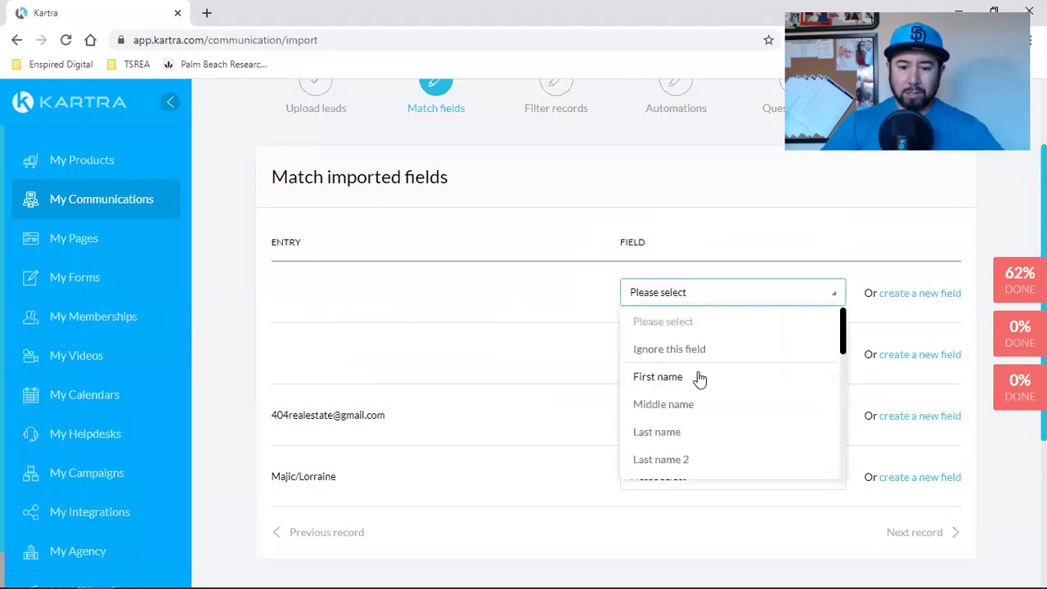
{"action": "left_click", "coordinate": [697, 376]}
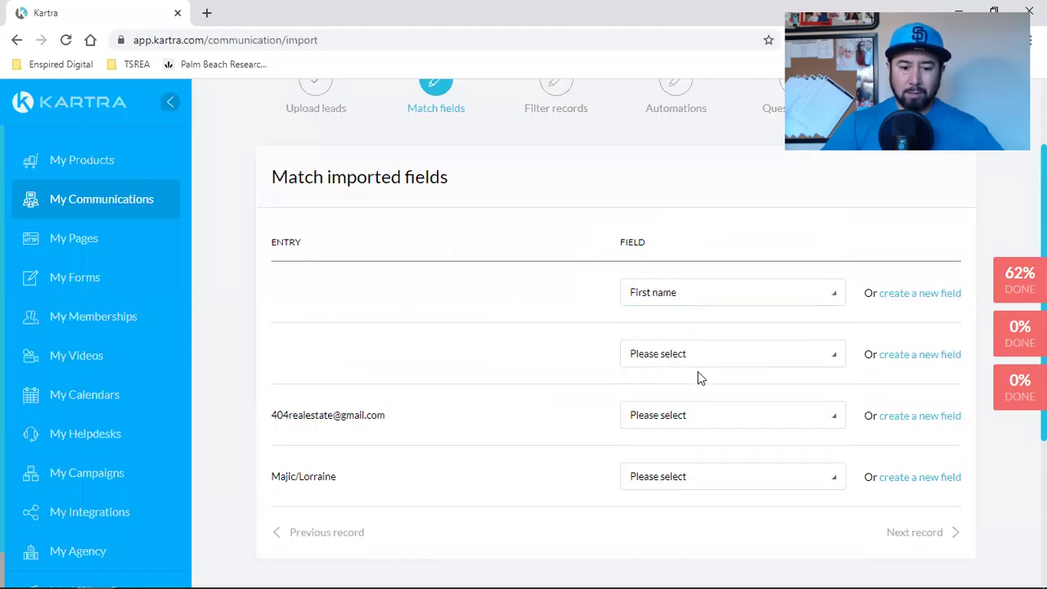
{"action": "left_click", "coordinate": [656, 299]}
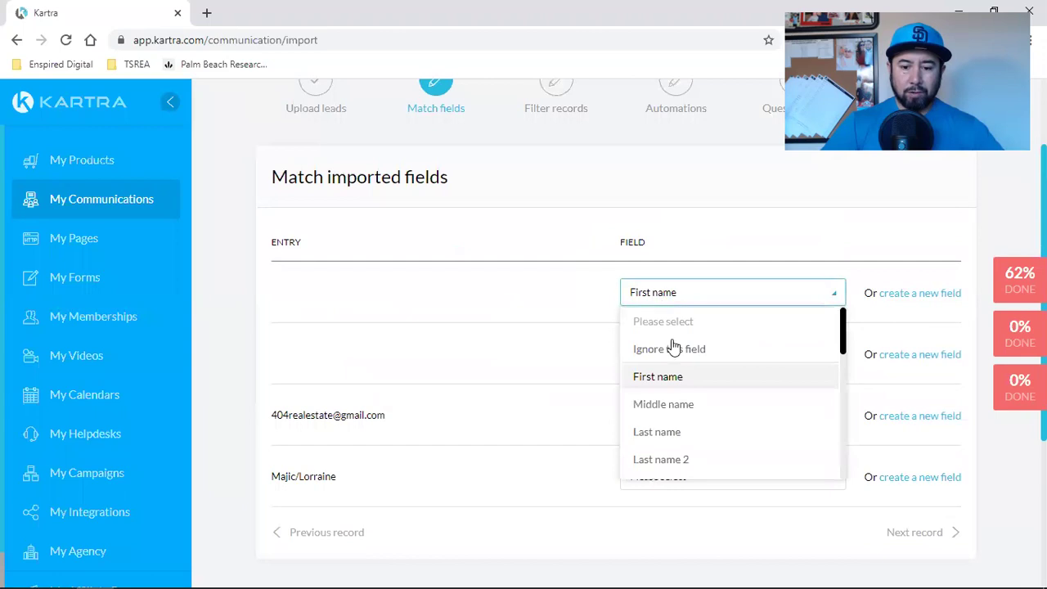
{"action": "left_click", "coordinate": [700, 354]}
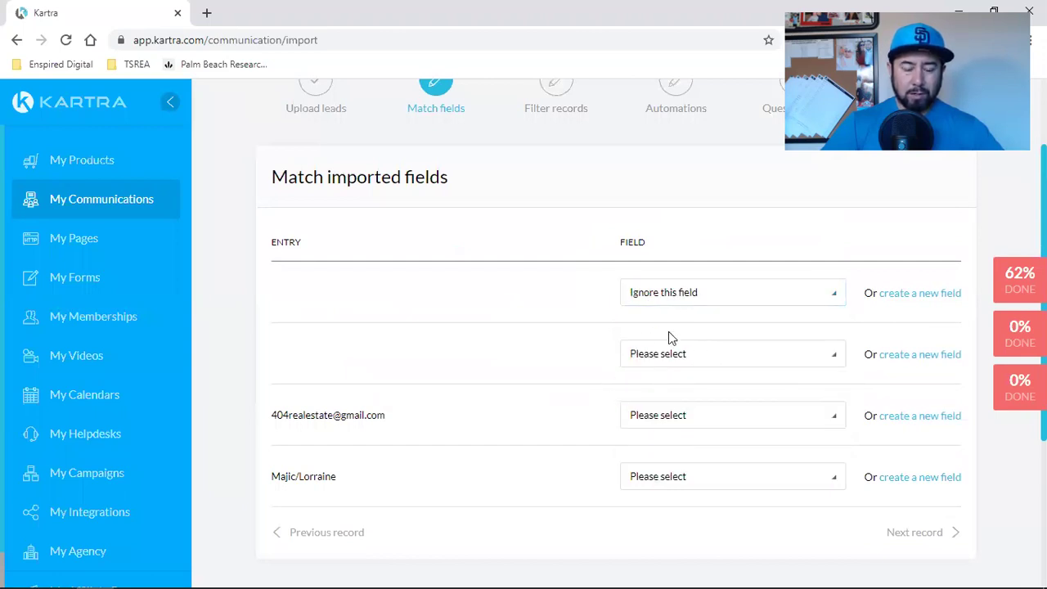
{"action": "scroll", "coordinate": [668, 331], "scroll_direction": "down", "scroll_amount": 2}
{"action": "left_click", "coordinate": [676, 264]}
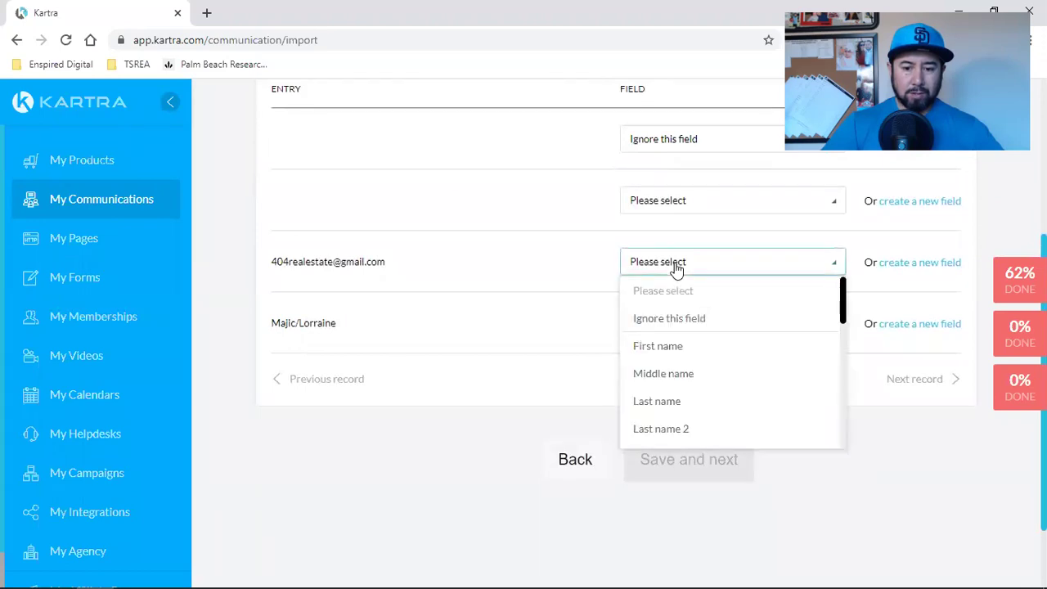
{"action": "scroll", "coordinate": [691, 376], "scroll_direction": "down", "scroll_amount": 2}
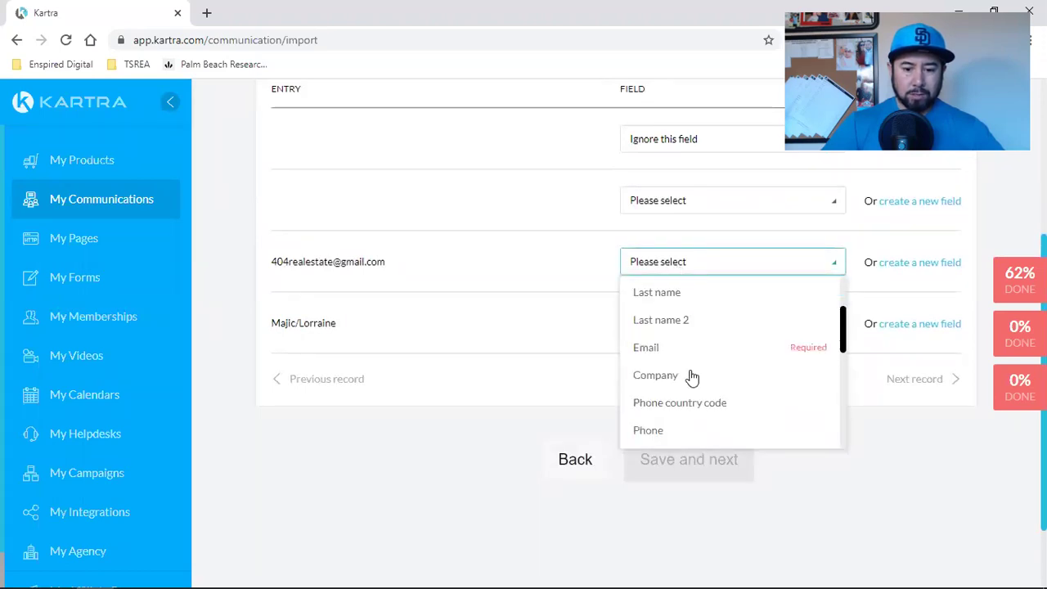
{"action": "scroll", "coordinate": [691, 376], "scroll_direction": "down", "scroll_amount": 1}
{"action": "left_click", "coordinate": [692, 310]}
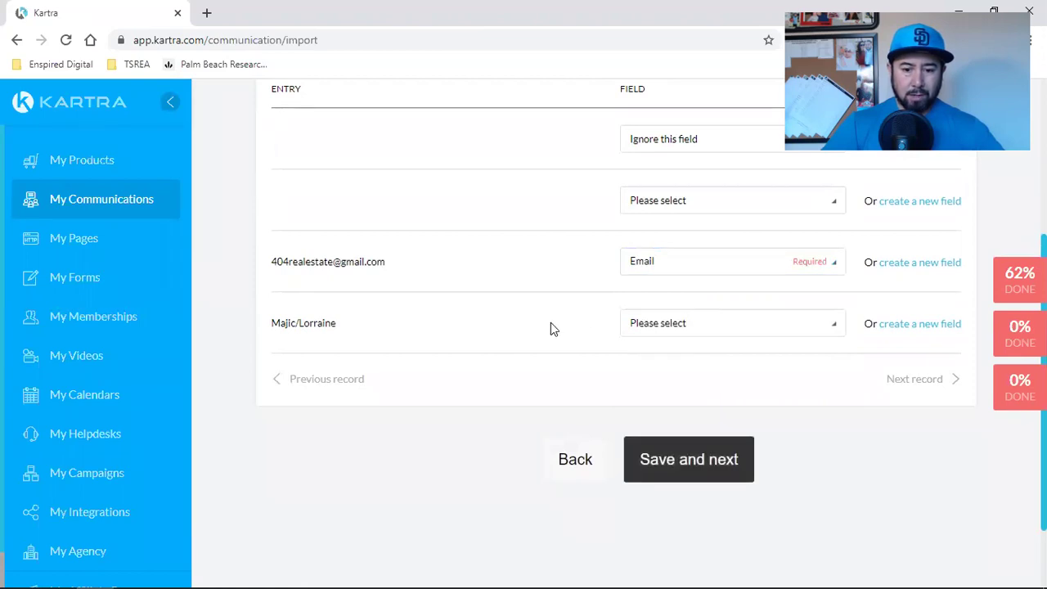
Step: Map Majic/Lorraine to Middle name, ignore the blank second column, and save the mapping
{"action": "scroll", "coordinate": [552, 327], "scroll_direction": "up", "scroll_amount": 2}
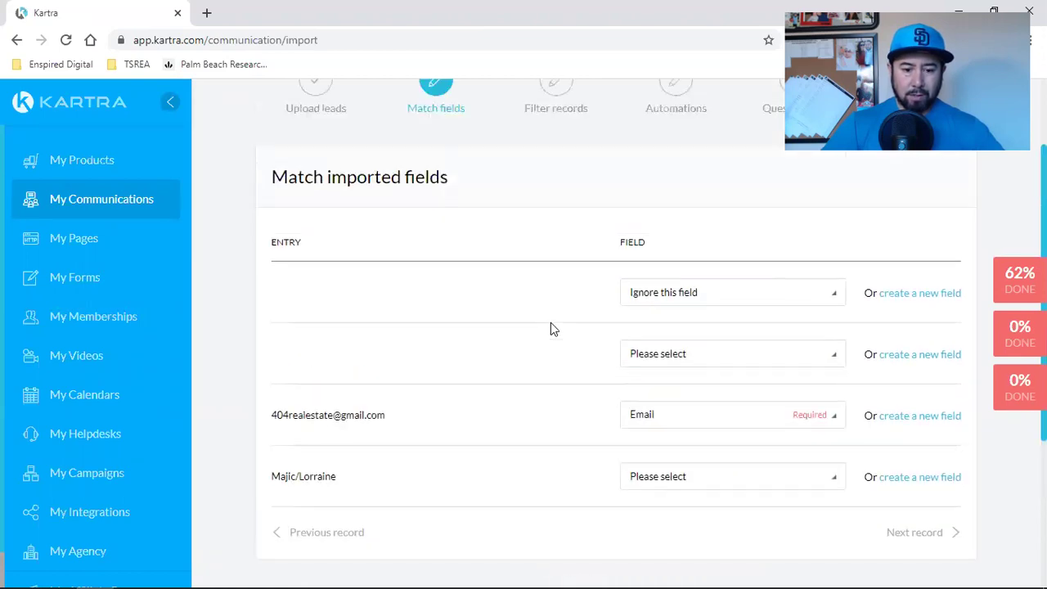
{"action": "scroll", "coordinate": [551, 327], "scroll_direction": "down", "scroll_amount": 2}
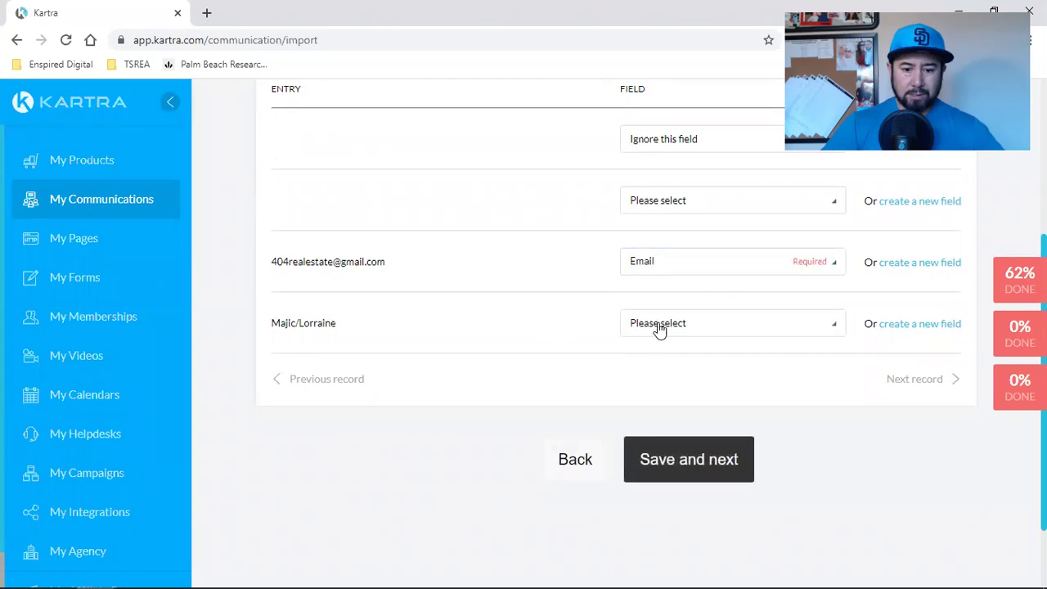
{"action": "left_click", "coordinate": [659, 329]}
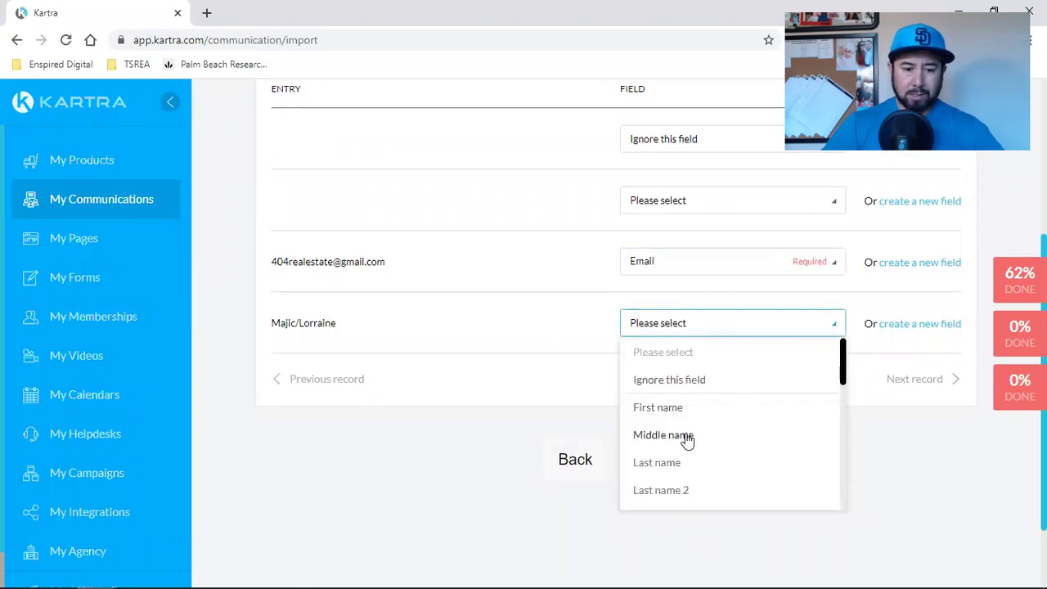
{"action": "double_click", "coordinate": [305, 322]}
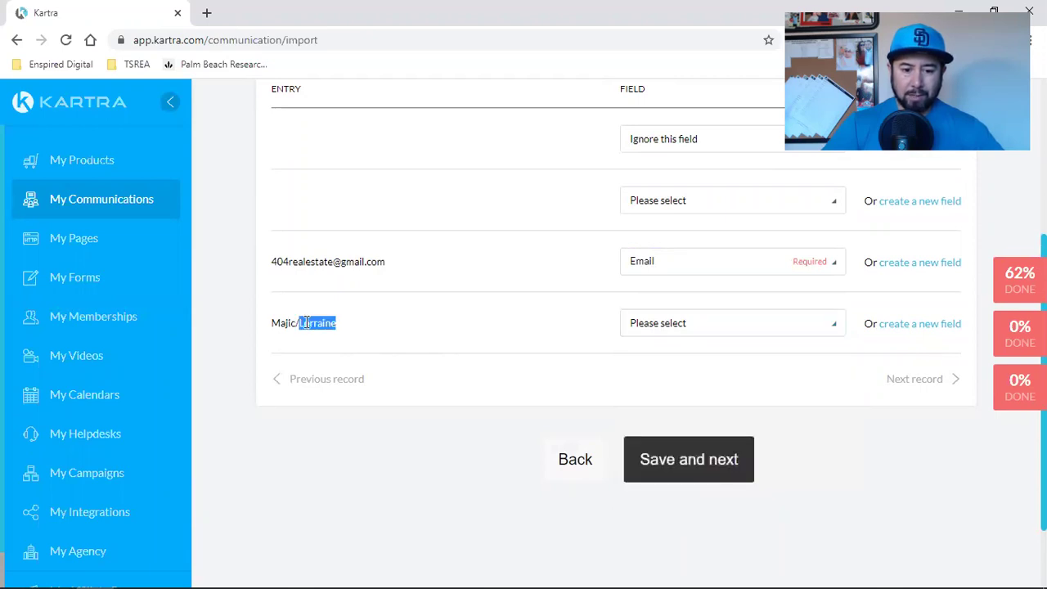
{"action": "left_click", "coordinate": [664, 329]}
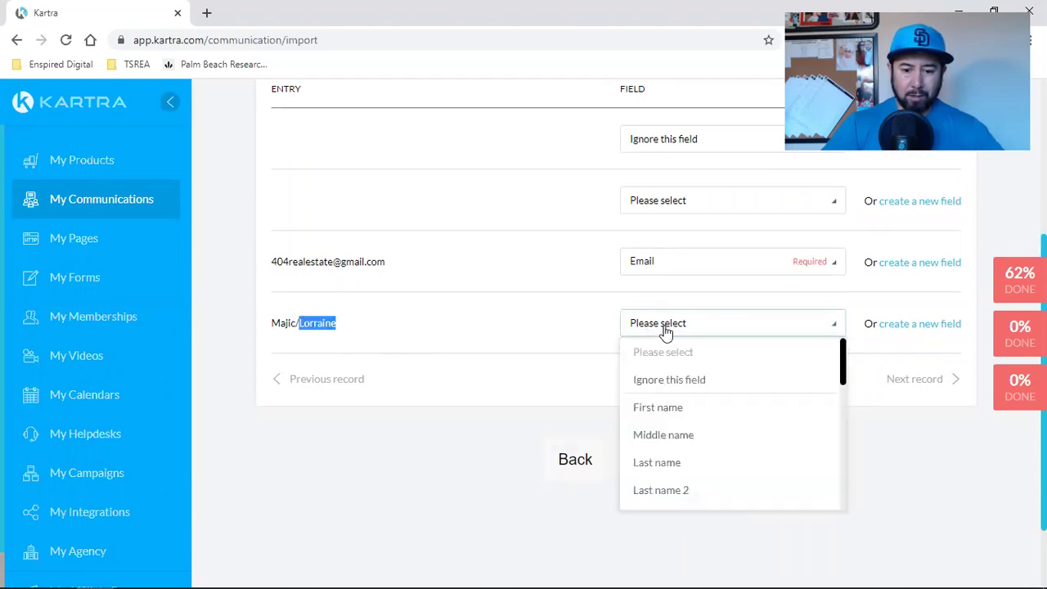
{"action": "left_click", "coordinate": [676, 433]}
{"action": "scroll", "coordinate": [524, 277], "scroll_direction": "up", "scroll_amount": 2}
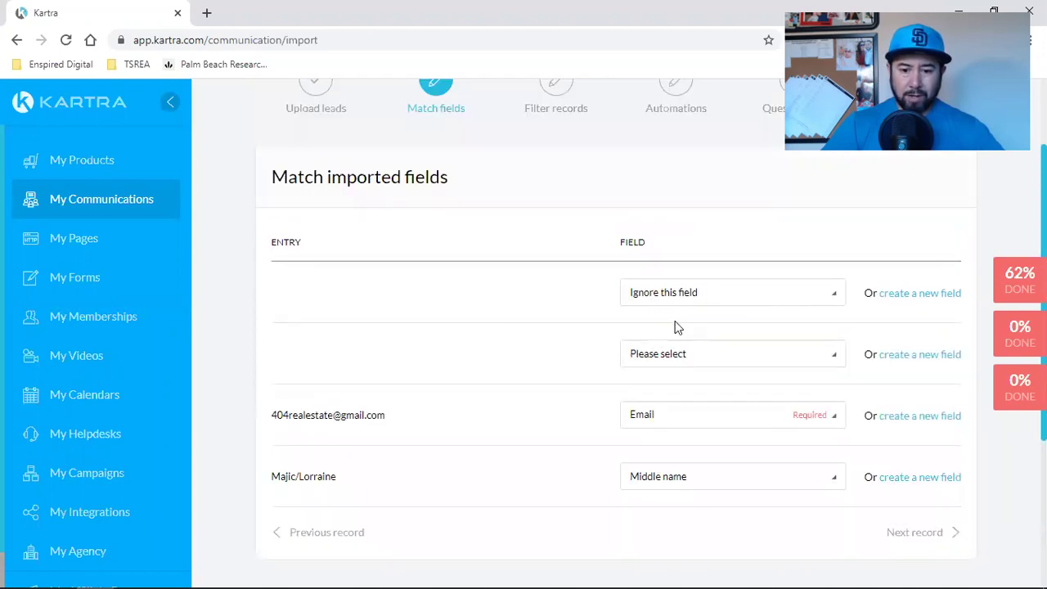
{"action": "left_click", "coordinate": [684, 364]}
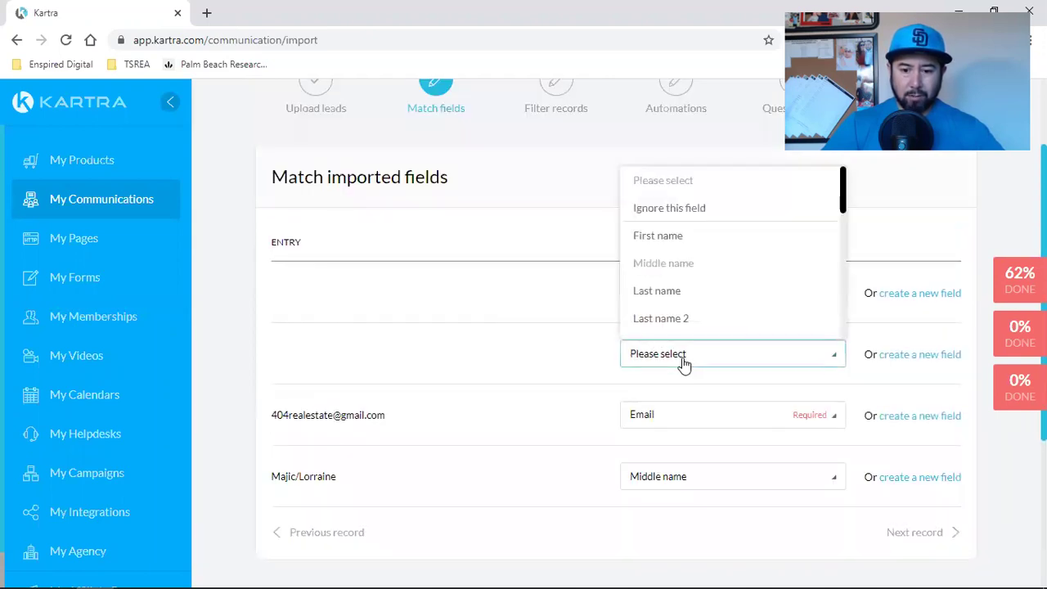
{"action": "left_click", "coordinate": [696, 210]}
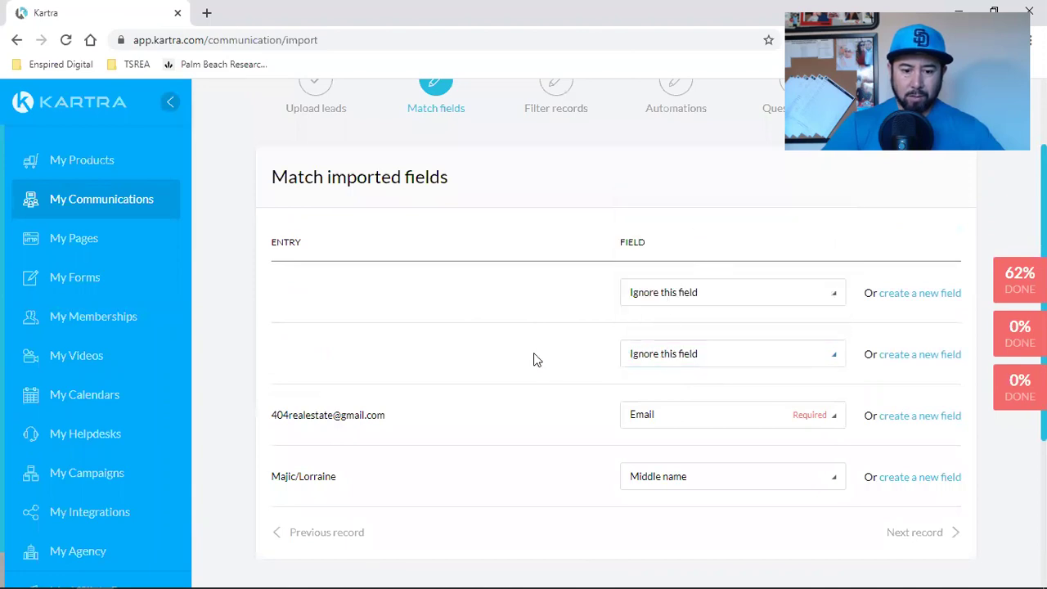
{"action": "scroll", "coordinate": [535, 360], "scroll_direction": "down", "scroll_amount": 2}
{"action": "left_click", "coordinate": [689, 458]}
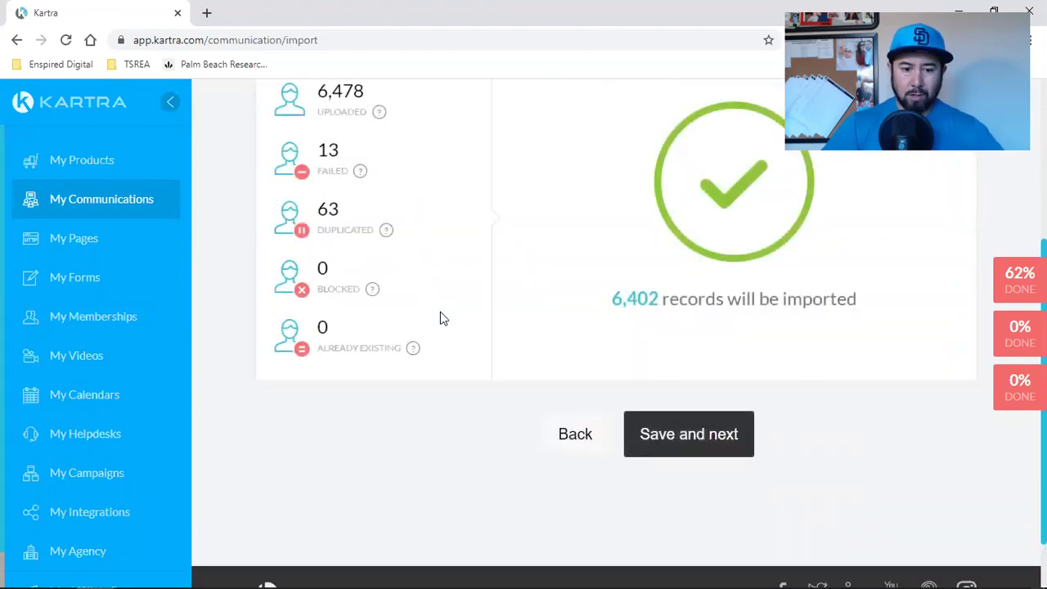
Step: Scroll through the review page showing 6,402 records ready to import
{"action": "scroll", "coordinate": [440, 318], "scroll_direction": "up", "scroll_amount": 2}
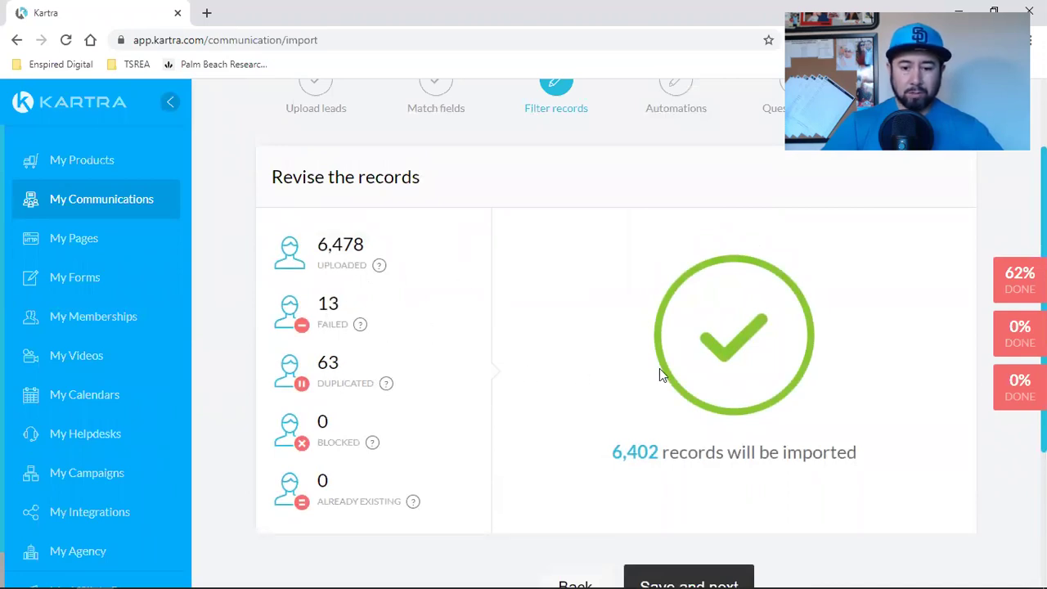
{"action": "scroll", "coordinate": [713, 440], "scroll_direction": "up", "scroll_amount": 2}
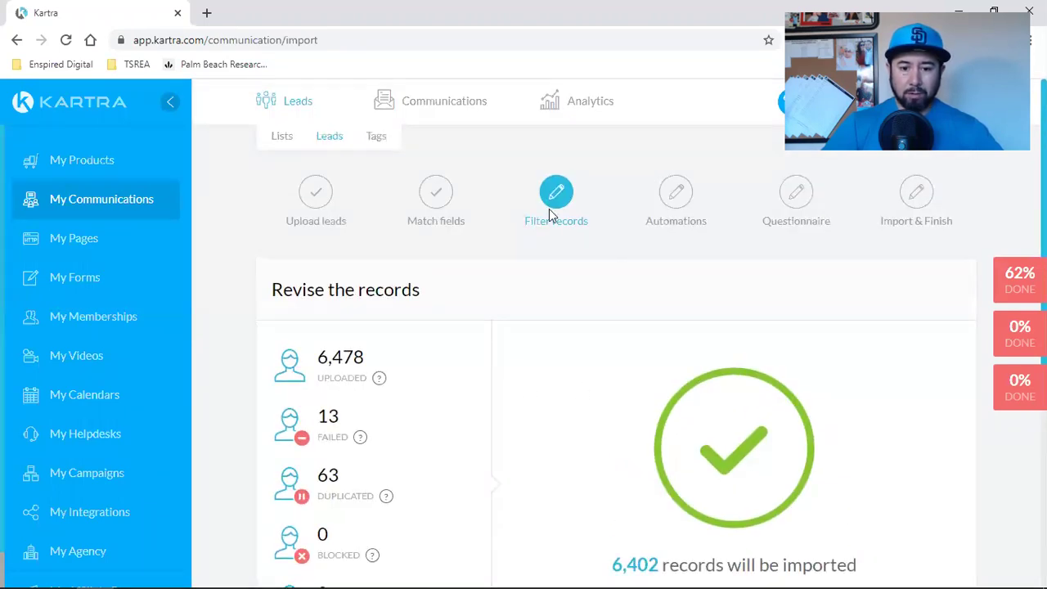
{"action": "scroll", "coordinate": [460, 271], "scroll_direction": "down", "scroll_amount": 2}
{"action": "scroll", "coordinate": [409, 291], "scroll_direction": "down", "scroll_amount": 2}
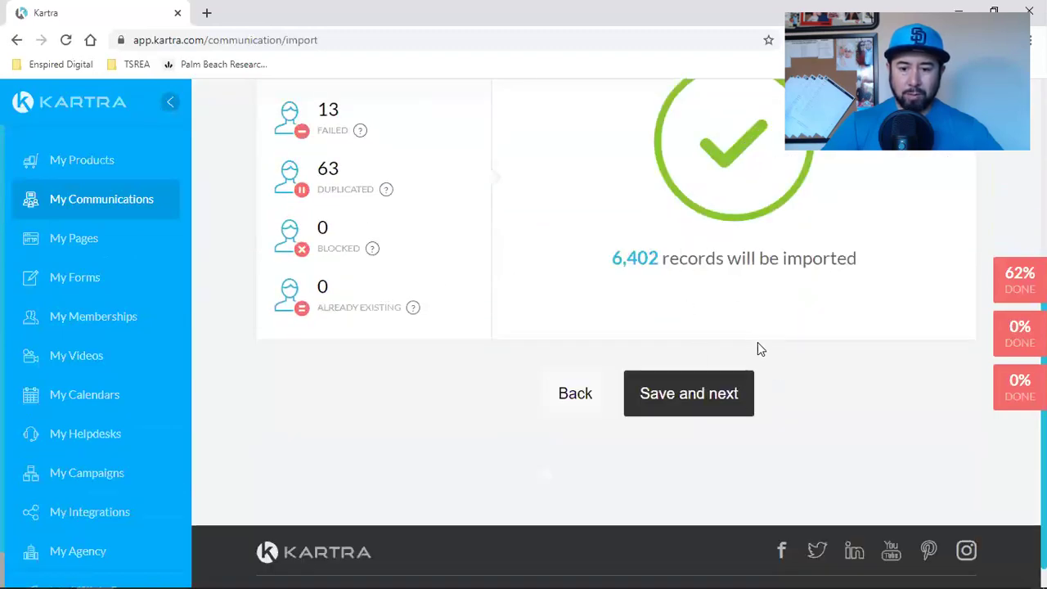
Step: Accept the review and set imported leads to subscribe to the New CSV File list
{"action": "left_click", "coordinate": [739, 401]}
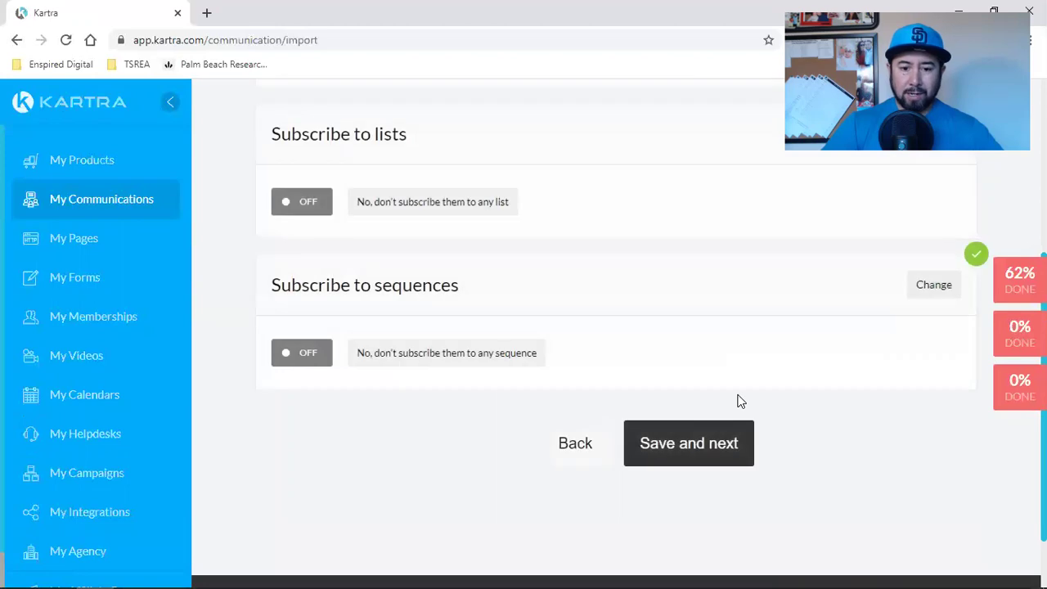
{"action": "scroll", "coordinate": [737, 398], "scroll_direction": "up", "scroll_amount": 4}
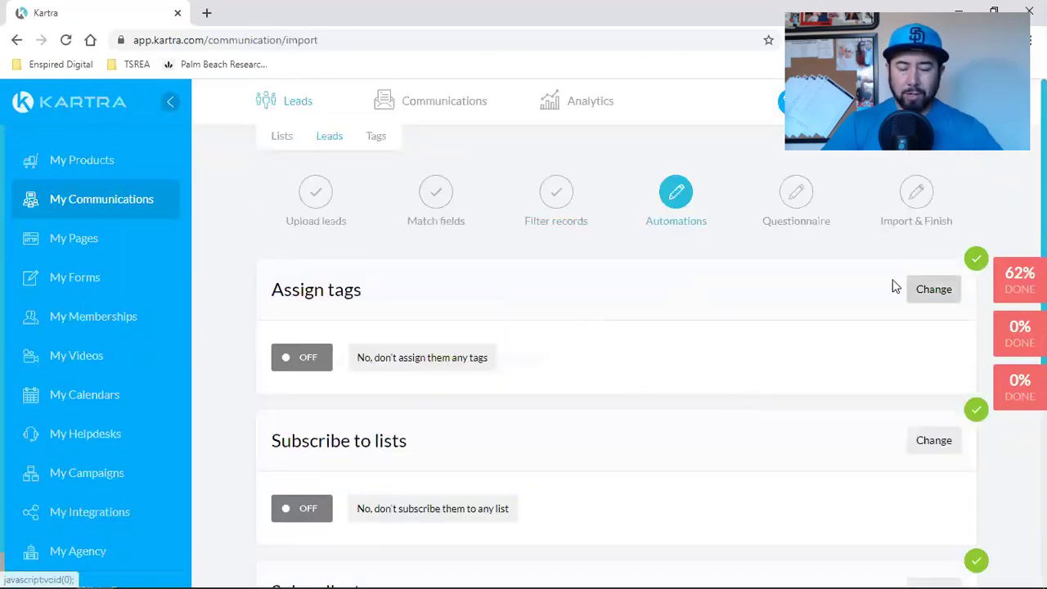
{"action": "scroll", "coordinate": [578, 311], "scroll_direction": "down", "scroll_amount": 2}
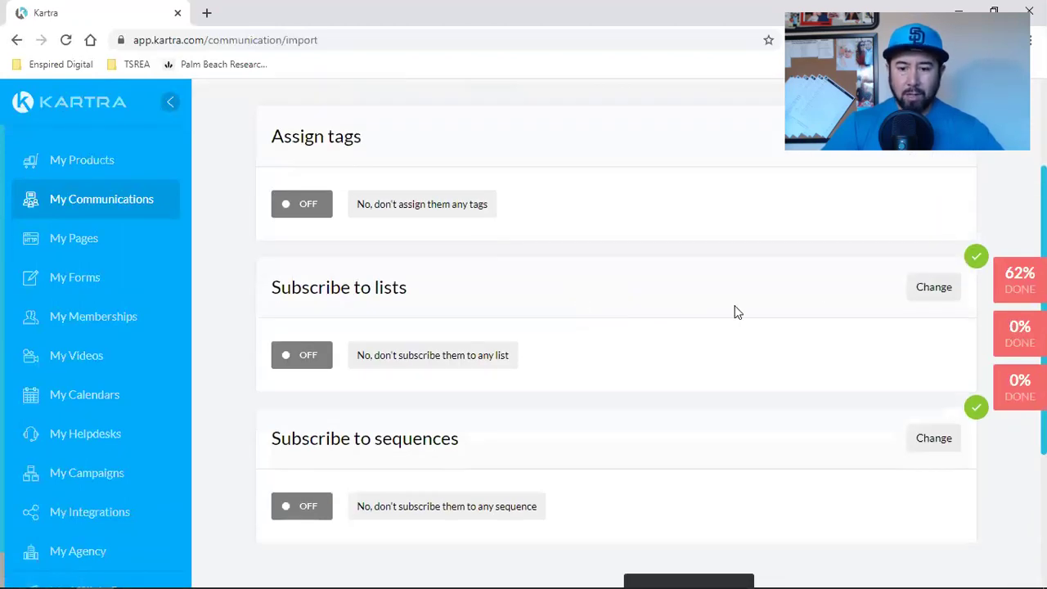
{"action": "left_click", "coordinate": [919, 287]}
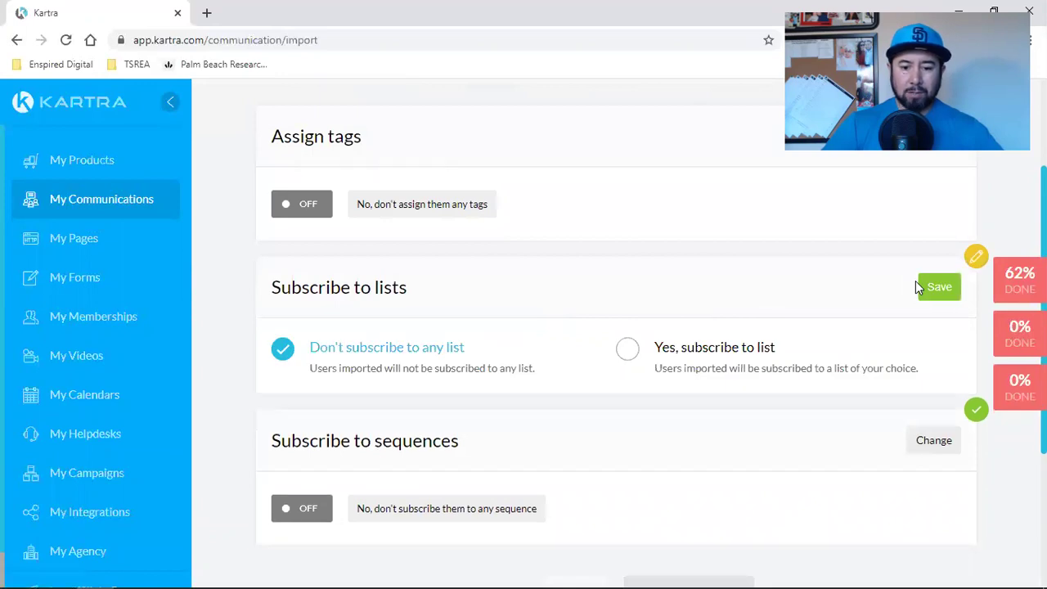
{"action": "left_click", "coordinate": [699, 352]}
{"action": "scroll", "coordinate": [372, 314], "scroll_direction": "down", "scroll_amount": 2}
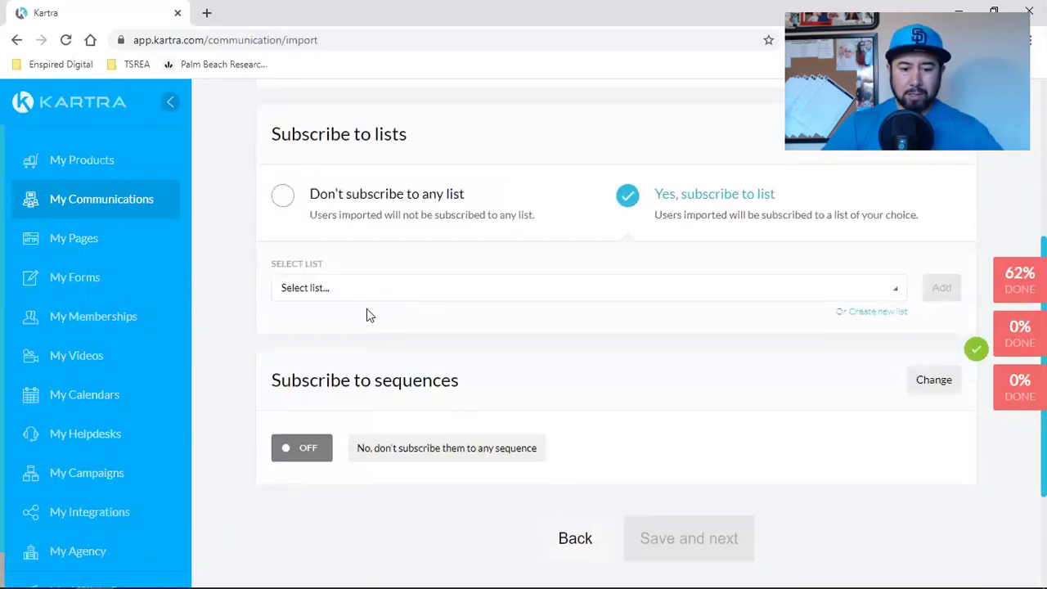
{"action": "left_click", "coordinate": [358, 295]}
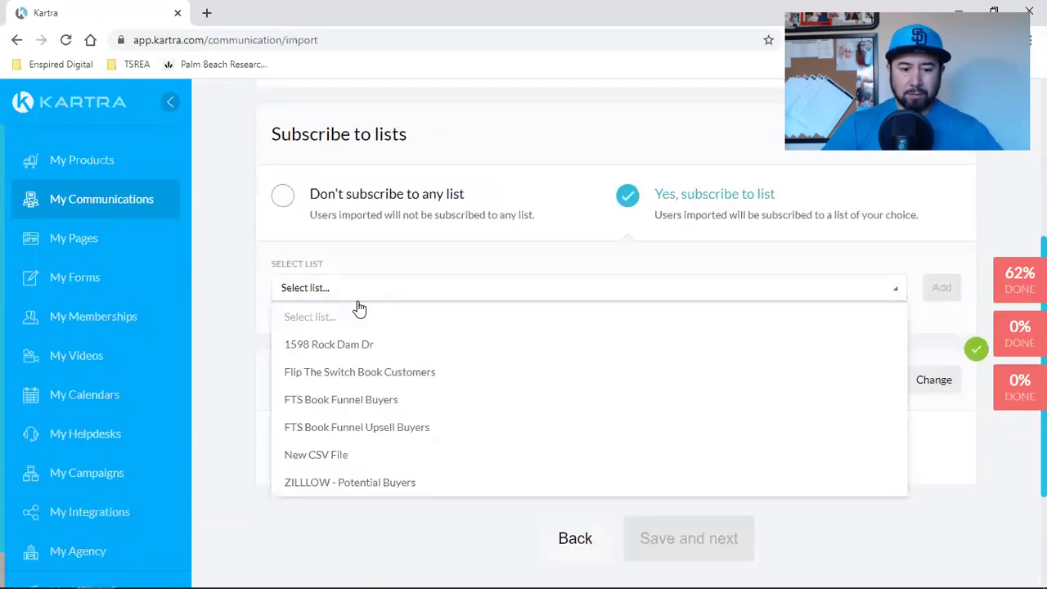
{"action": "left_click", "coordinate": [363, 456]}
{"action": "left_click", "coordinate": [942, 287]}
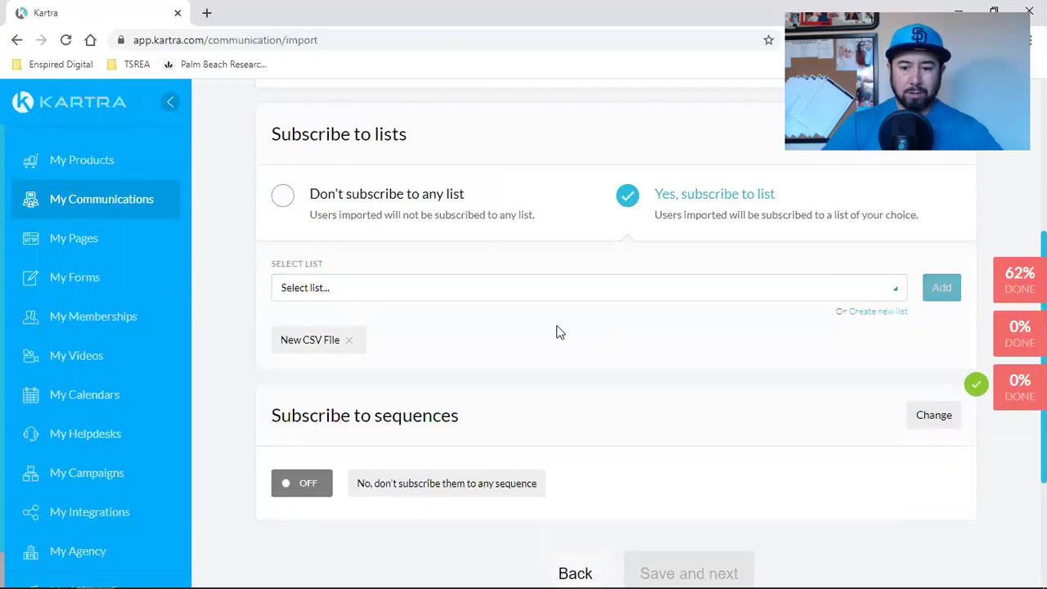
{"action": "scroll", "coordinate": [696, 317], "scroll_direction": "up", "scroll_amount": 2}
{"action": "left_click", "coordinate": [939, 286]}
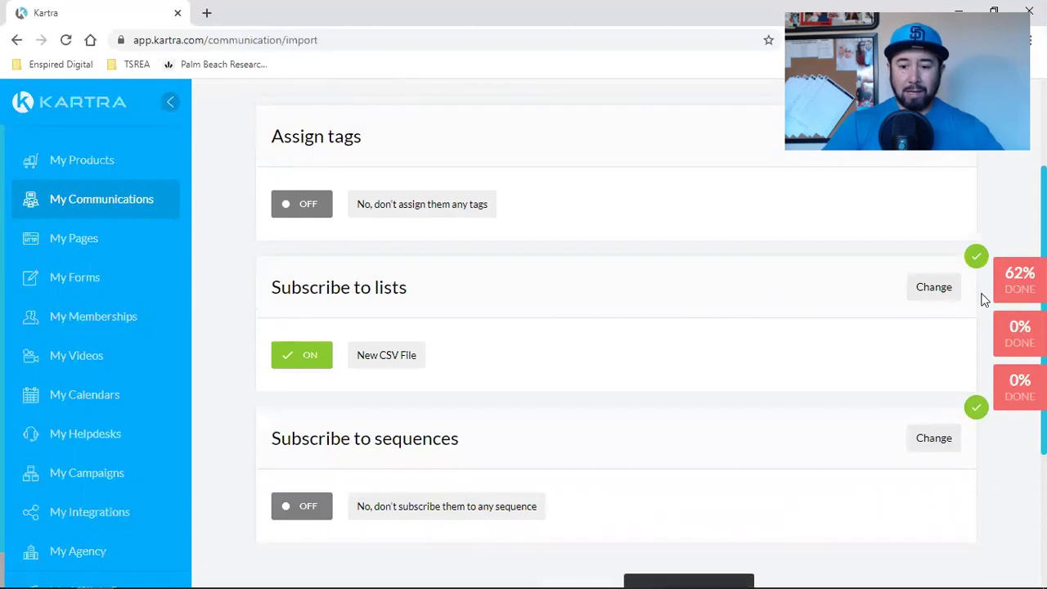
Step: Recheck and resave the New CSV File subscription, then save the automations step
{"action": "left_click", "coordinate": [955, 293]}
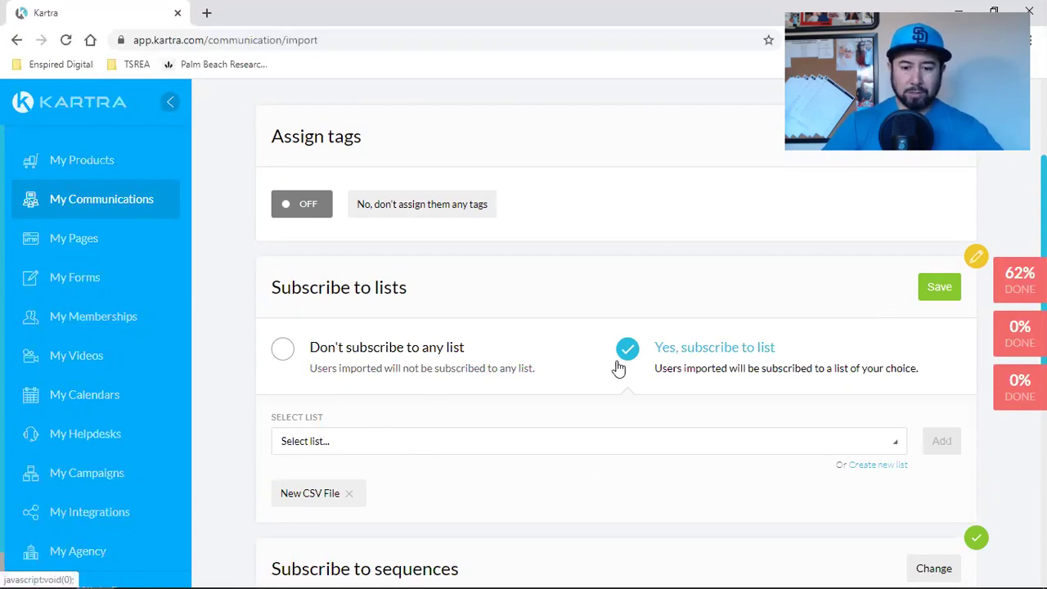
{"action": "scroll", "coordinate": [753, 311], "scroll_direction": "up", "scroll_amount": 2}
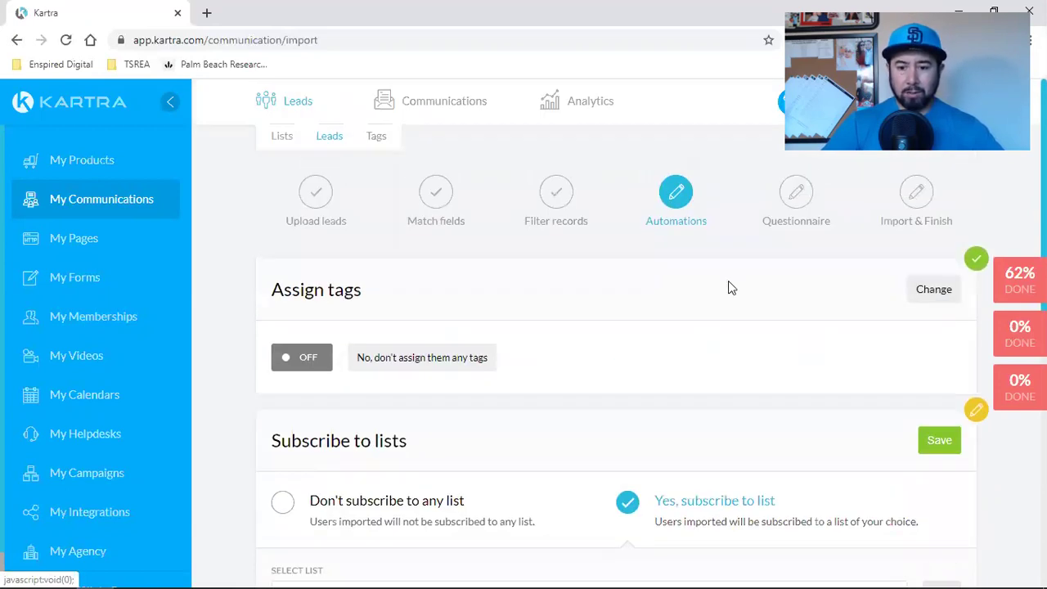
{"action": "scroll", "coordinate": [695, 351], "scroll_direction": "down", "scroll_amount": 4}
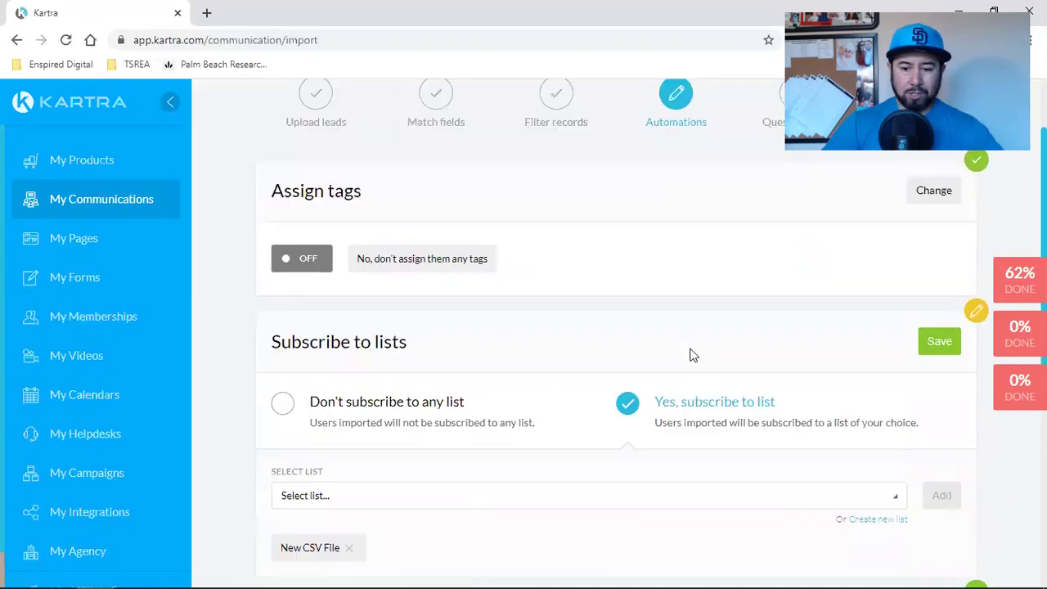
{"action": "scroll", "coordinate": [692, 355], "scroll_direction": "up", "scroll_amount": 2}
{"action": "left_click", "coordinate": [942, 287]}
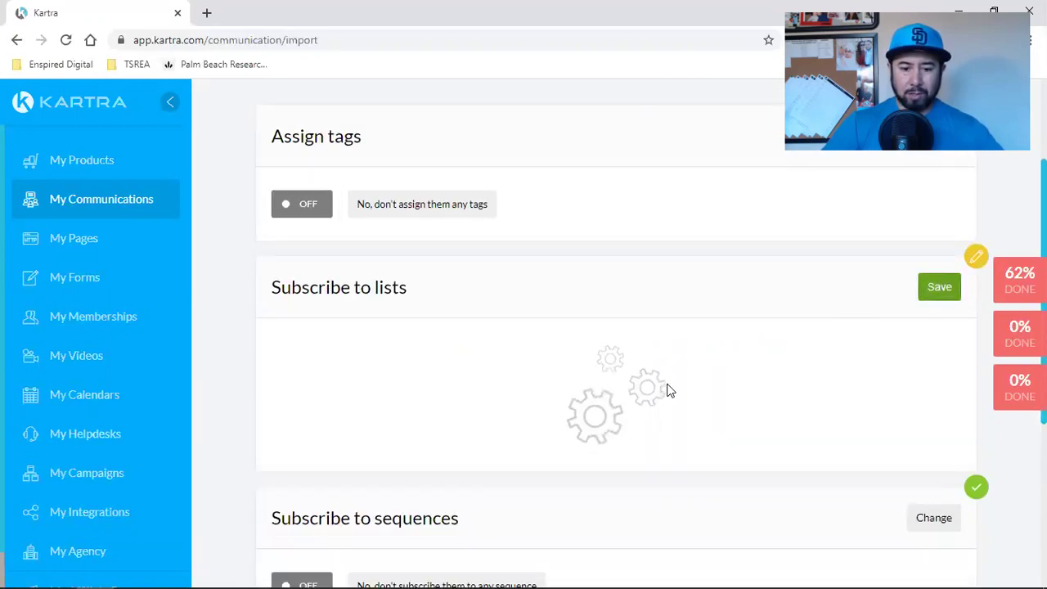
{"action": "scroll", "coordinate": [666, 368], "scroll_direction": "down", "scroll_amount": 2}
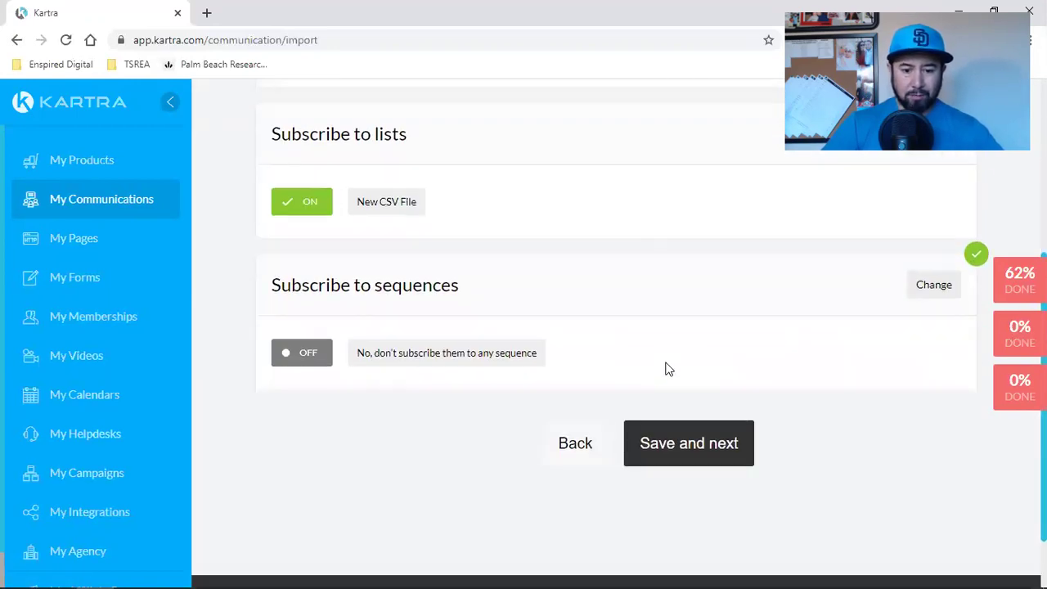
{"action": "left_click", "coordinate": [709, 456]}
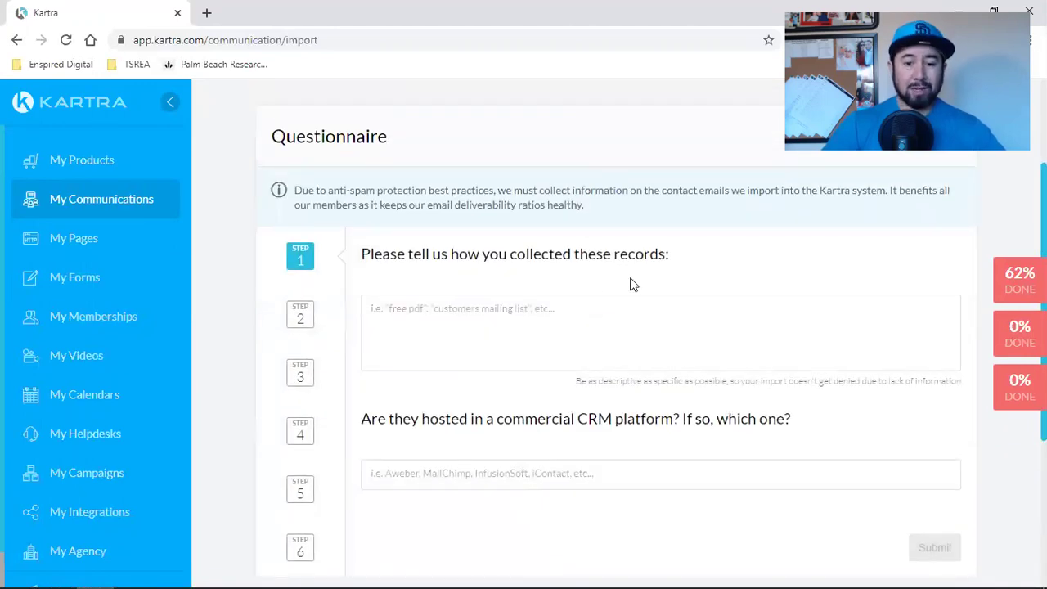
Step: Answer 'Customer mailings' for record collection and 'no' for the CRM question, then submit
{"action": "left_click", "coordinate": [586, 322]}
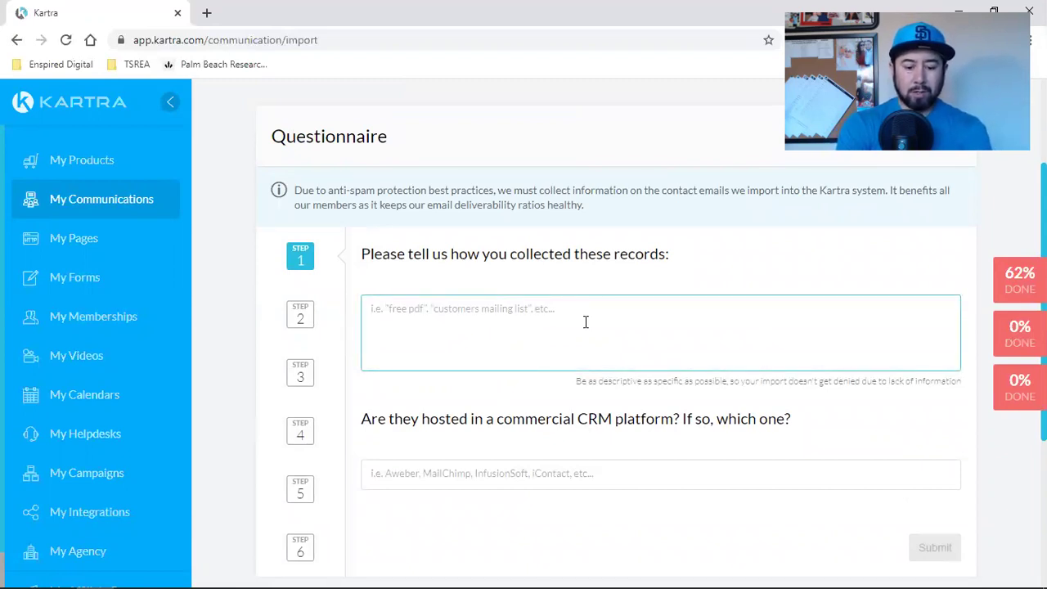
{"action": "type", "text": "Customer"}
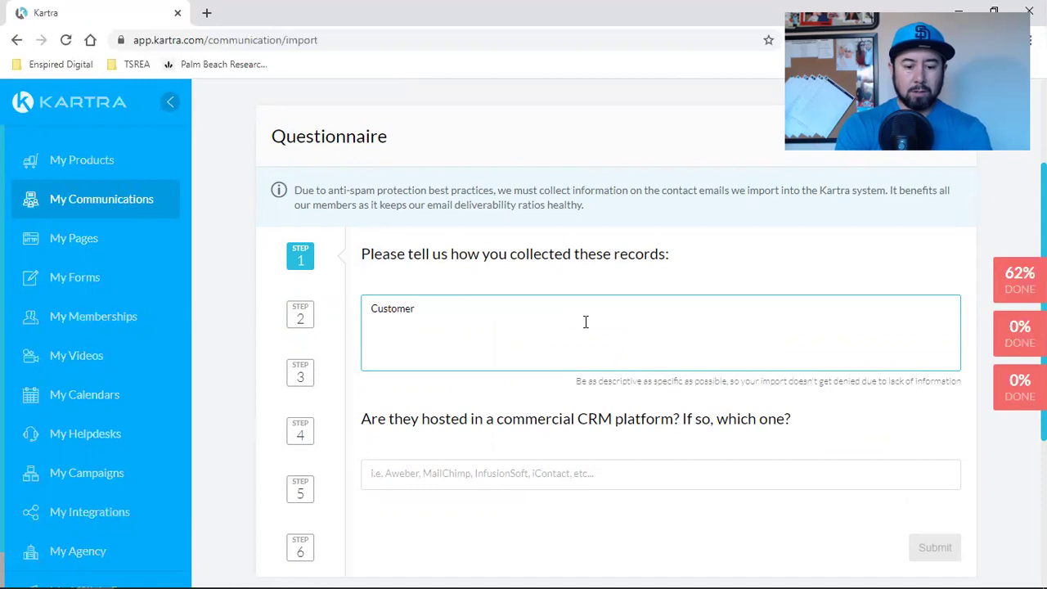
{"action": "type", "text": " amilings"}
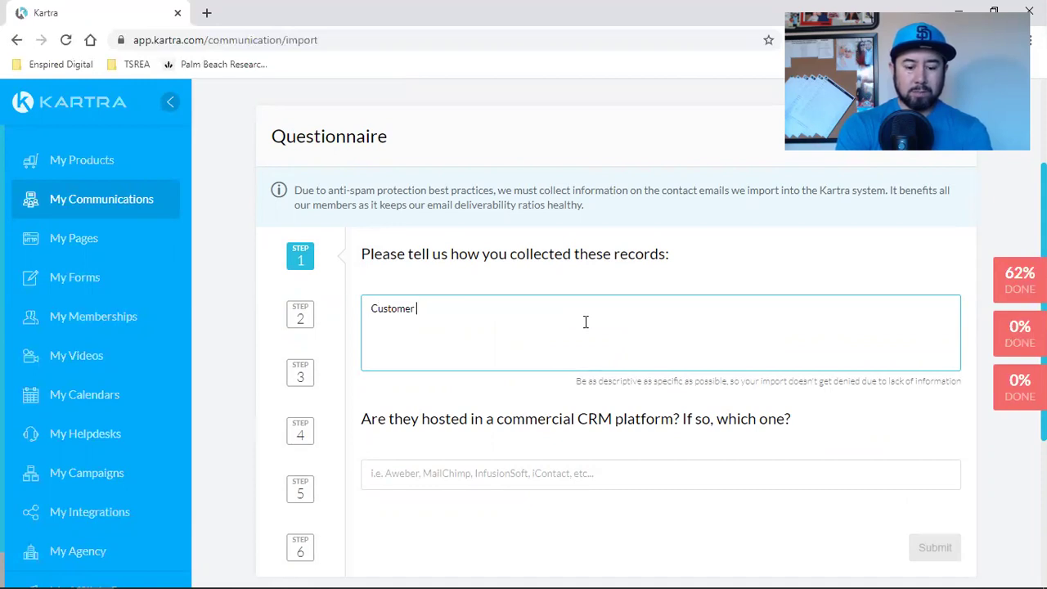
{"action": "key", "text": "BackSpace"}
{"action": "key", "text": "BackSpace"}
{"action": "key", "text": "BackSpace"}
{"action": "key", "text": "BackSpace"}
{"action": "key", "text": "BackSpace"}
{"action": "key", "text": "BackSpace"}
{"action": "key", "text": "BackSpace"}
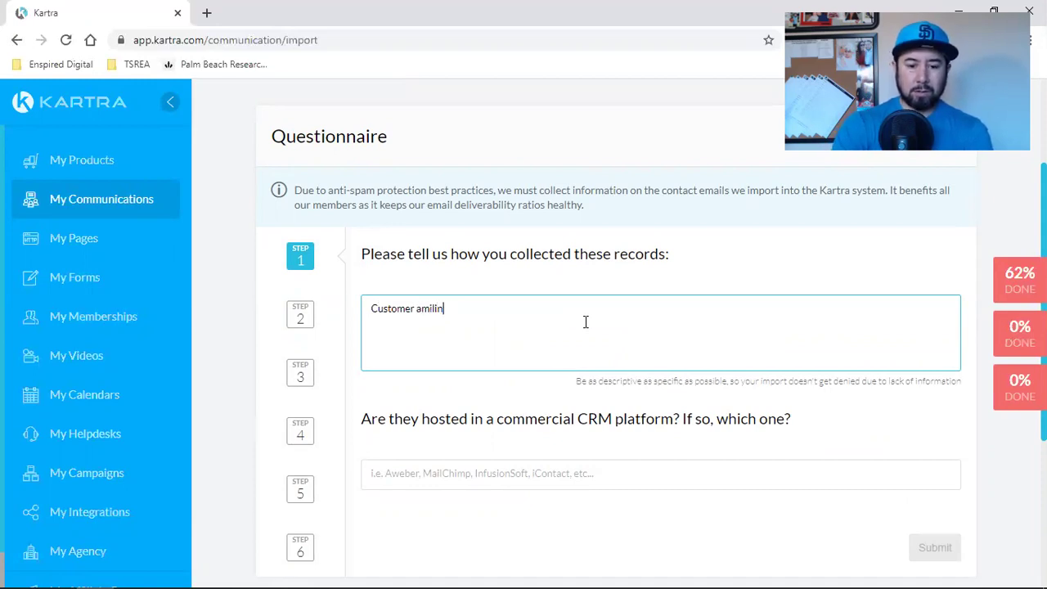
{"action": "key", "text": "BackSpace"}
{"action": "type", "text": "mailings"}
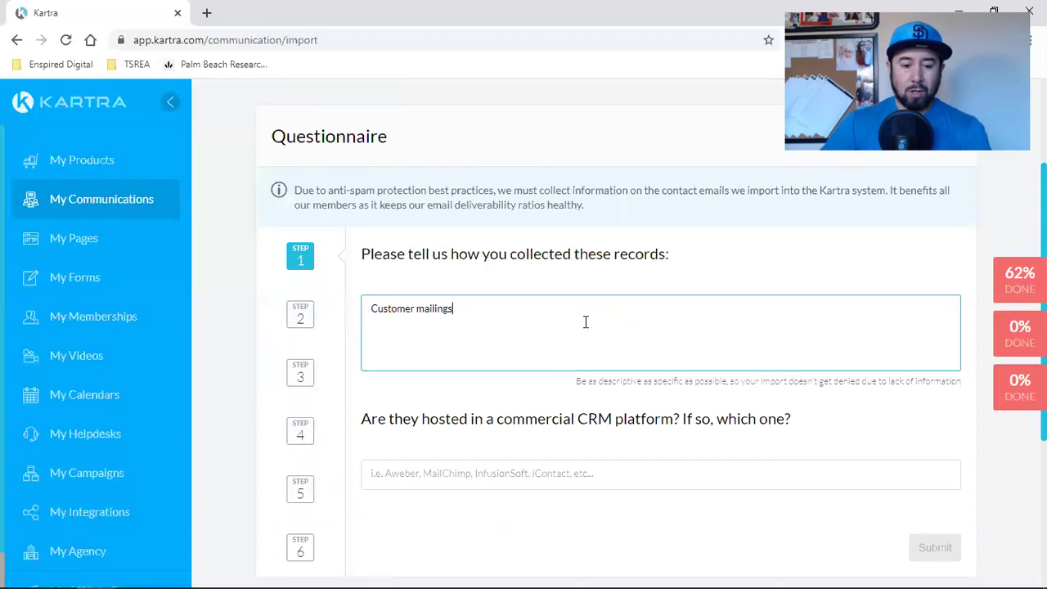
{"action": "scroll", "coordinate": [586, 322], "scroll_direction": "down", "scroll_amount": 2}
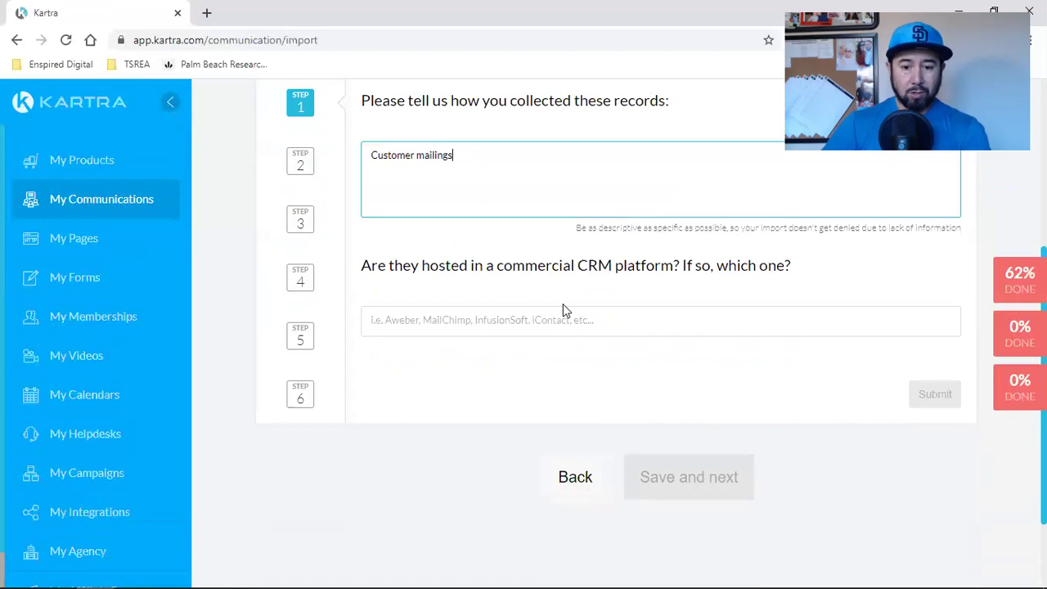
{"action": "left_click", "coordinate": [501, 323]}
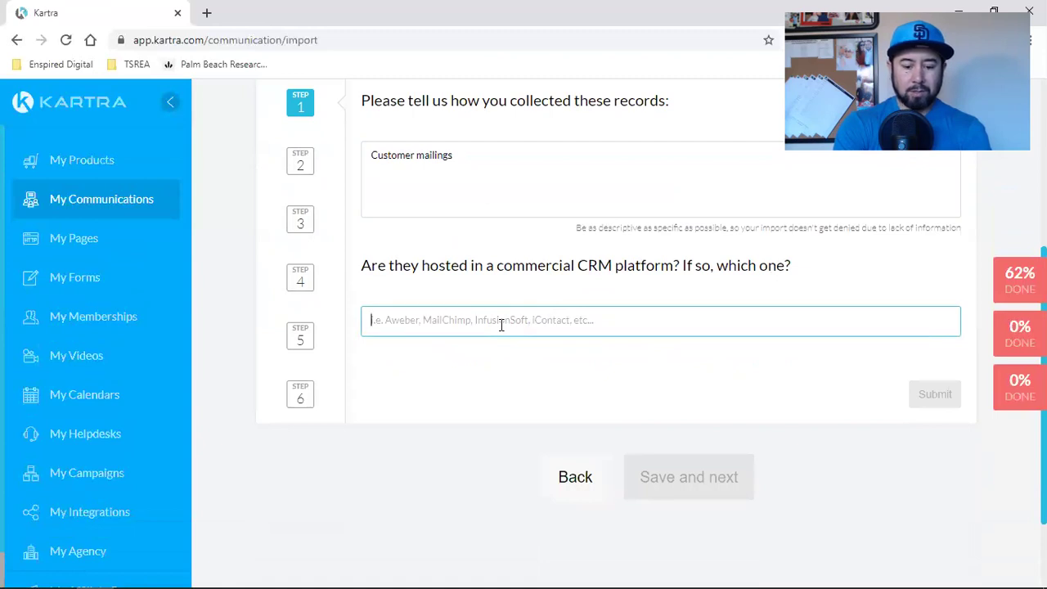
{"action": "type", "text": "no"}
{"action": "left_click", "coordinate": [935, 396]}
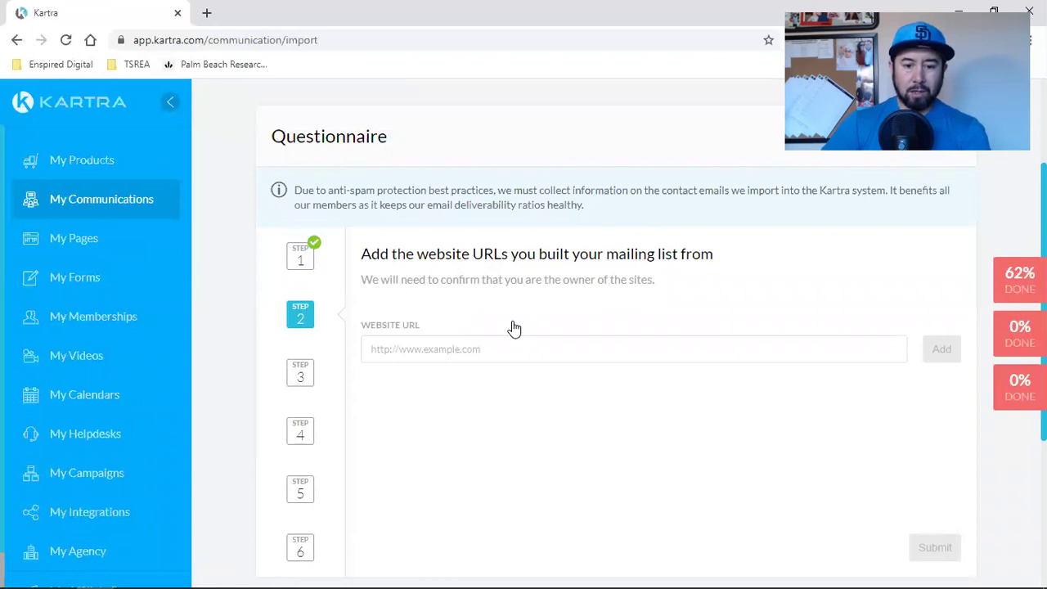
Step: Add the business website's URL to the website list and submit it
{"action": "left_click", "coordinate": [481, 353]}
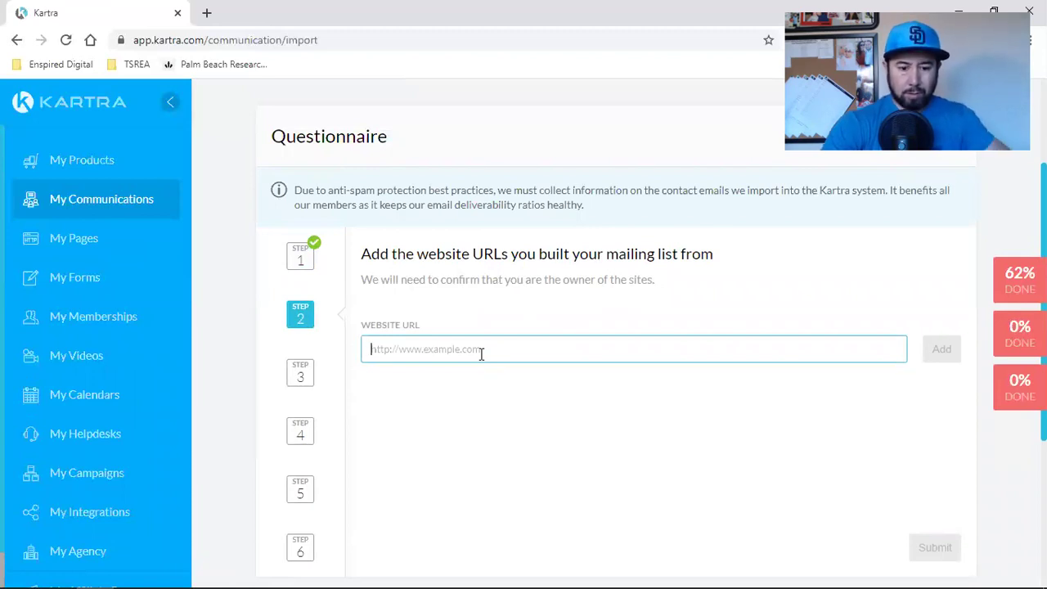
{"action": "type", "text": "htt"}
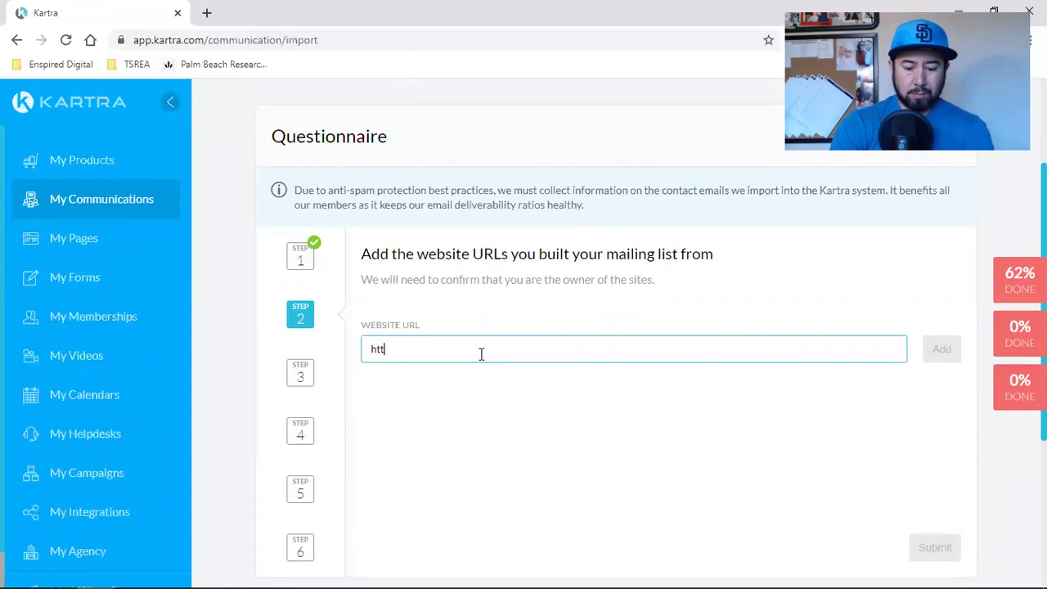
{"action": "type", "text": "p://www"}
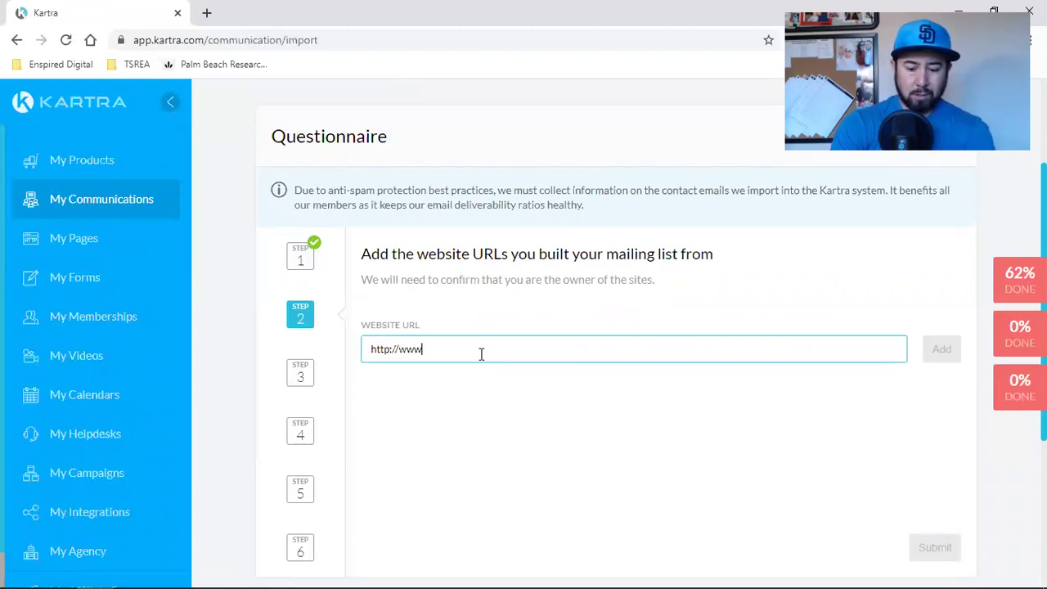
{"action": "type", "text": ".lo"}
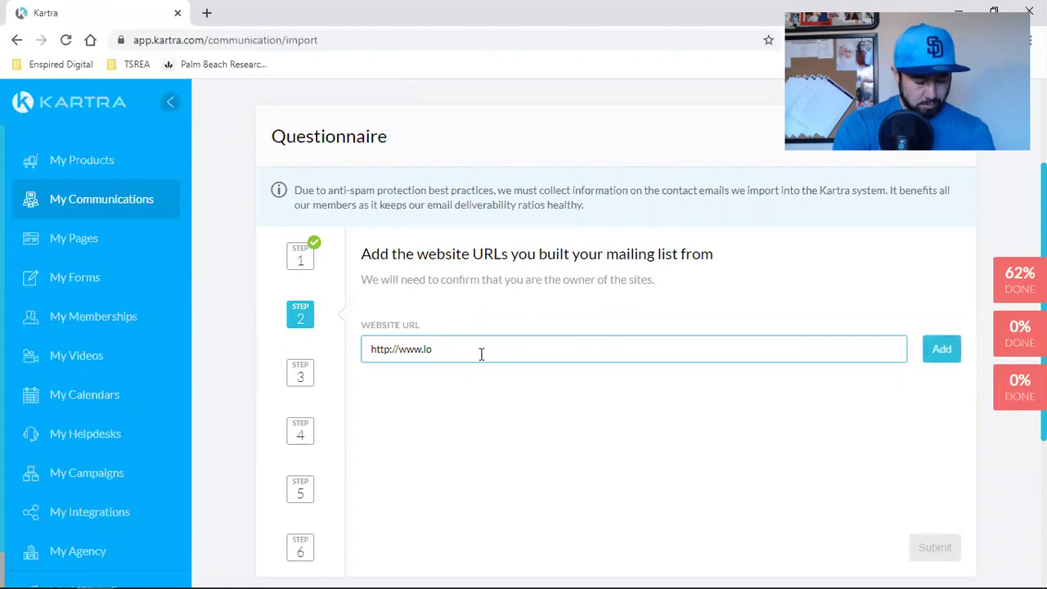
{"action": "type", "text": "rraine"}
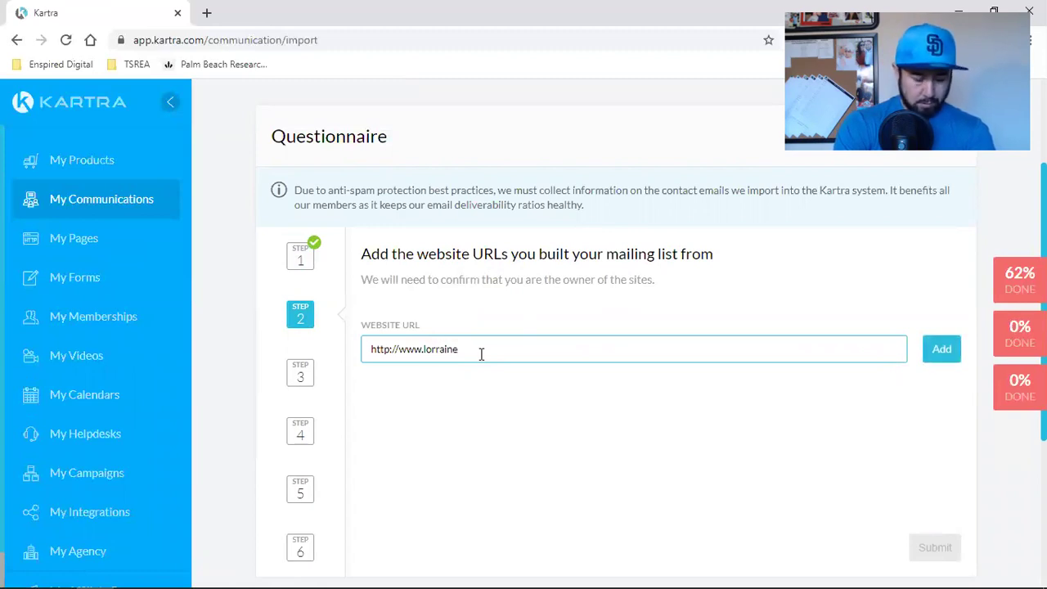
{"action": "type", "text": "bea"}
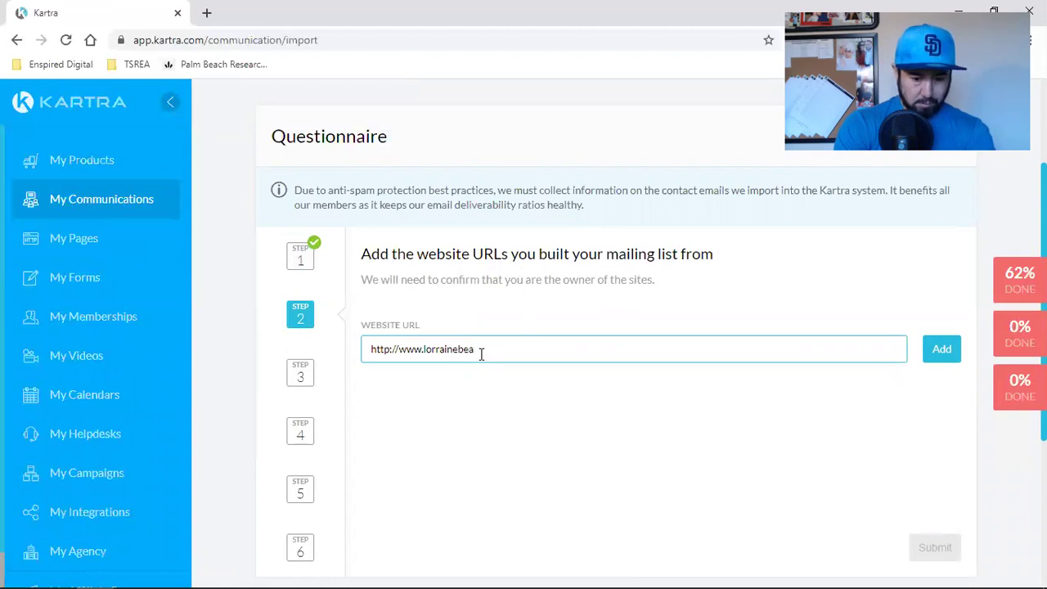
{"action": "type", "text": "to.com"}
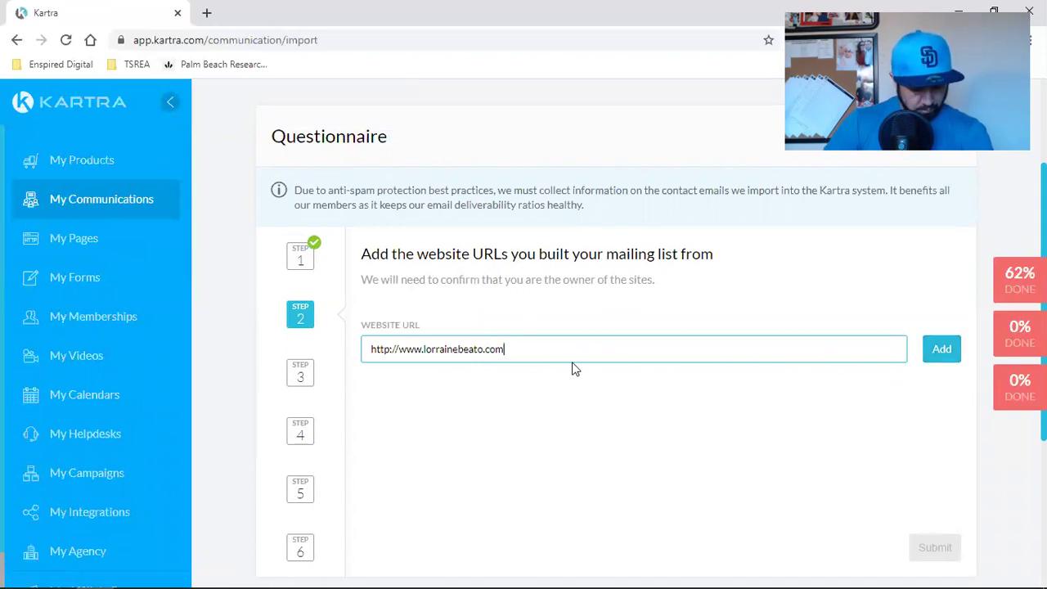
{"action": "left_click", "coordinate": [939, 354]}
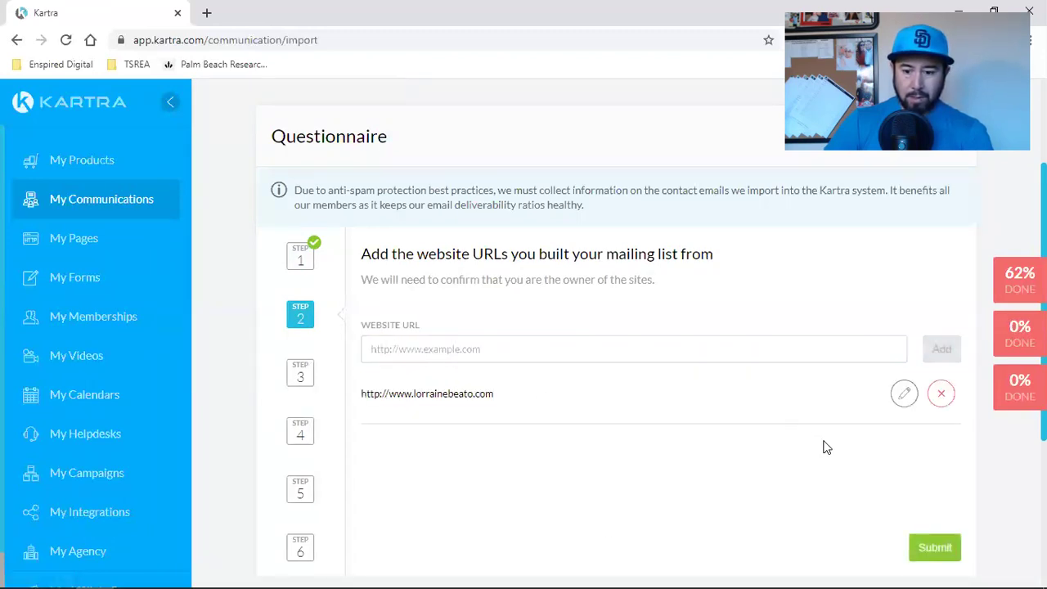
{"action": "left_click", "coordinate": [935, 547]}
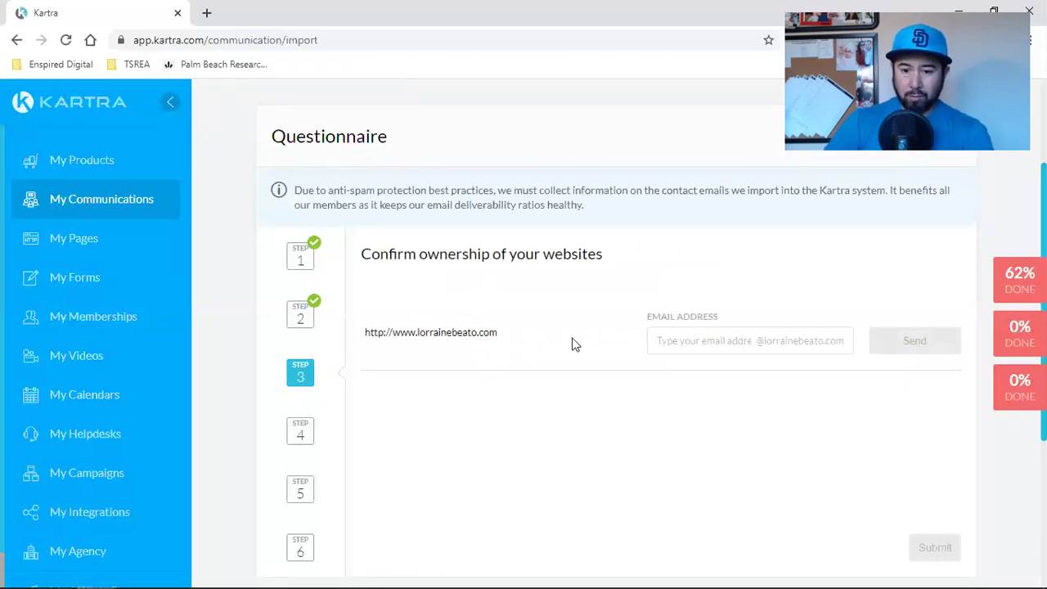
Step: Send the ownership verification email to the owner's address on the website's domain
{"action": "left_click", "coordinate": [707, 342]}
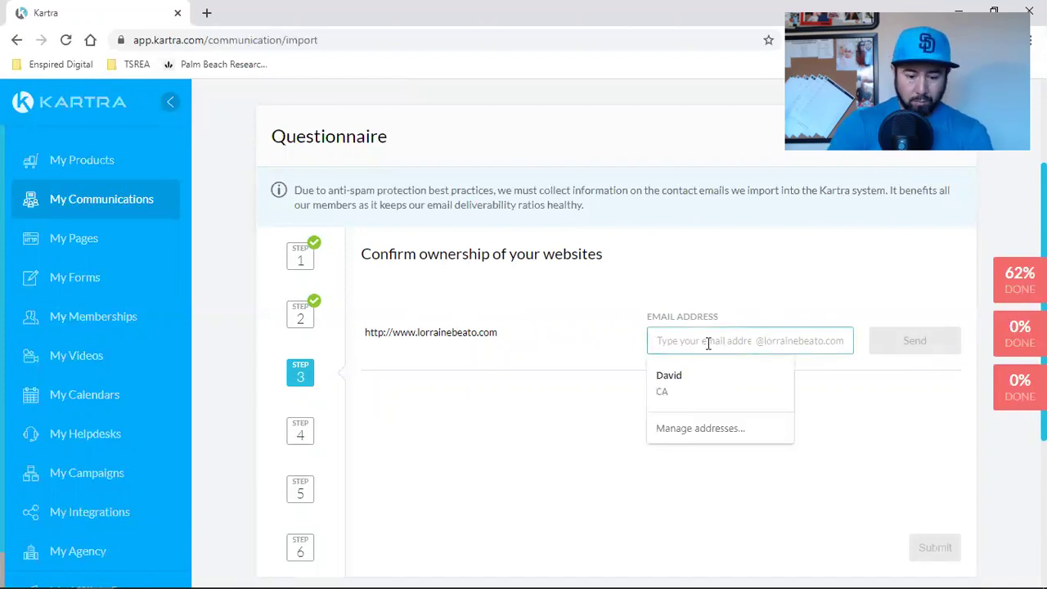
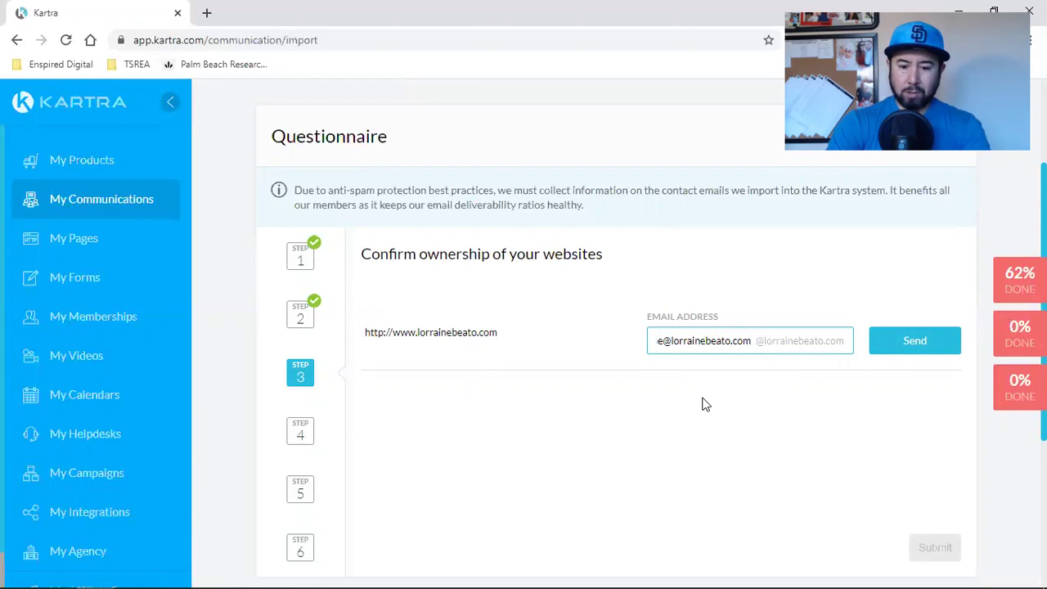
{"action": "left_click", "coordinate": [879, 350]}
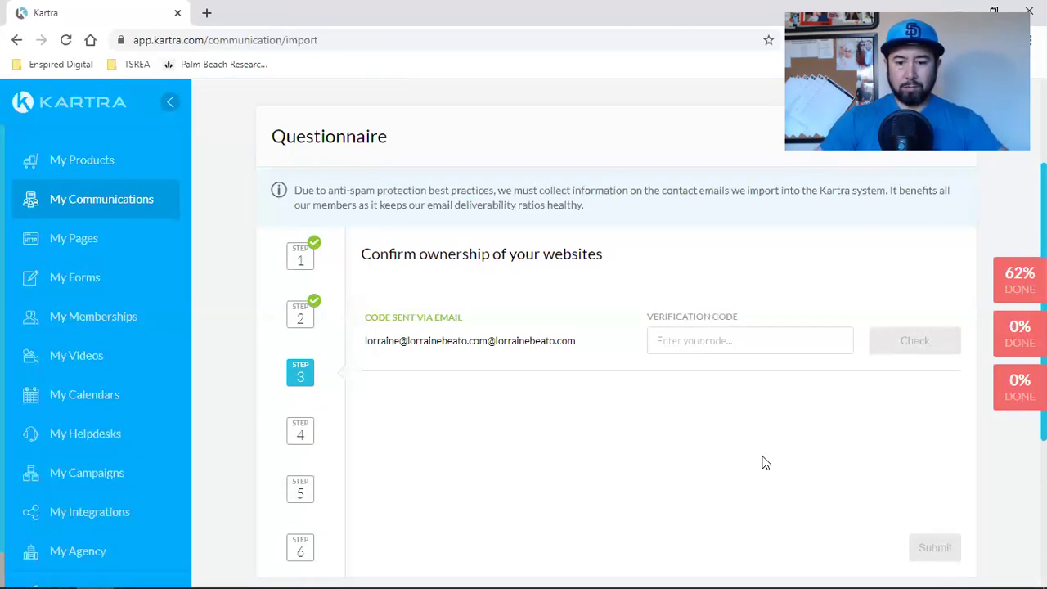
Step: Dismiss the autofill dropdown under the Verification Code field, leaving the emailed code pending
{"action": "scroll", "coordinate": [765, 463], "scroll_direction": "down", "scroll_amount": 3}
{"action": "scroll", "coordinate": [763, 463], "scroll_direction": "up", "scroll_amount": 5}
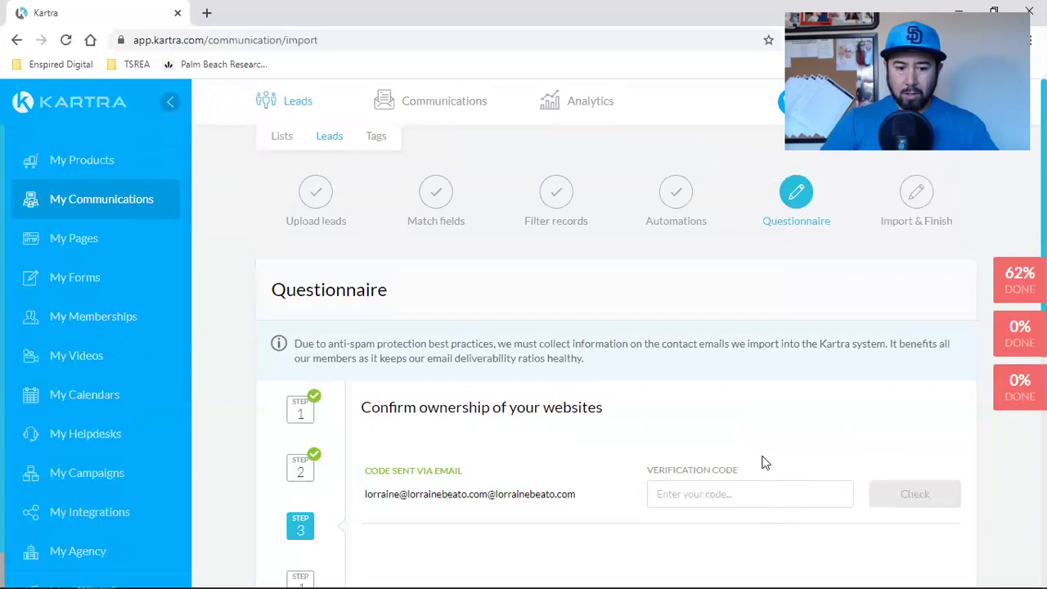
{"action": "scroll", "coordinate": [765, 463], "scroll_direction": "down", "scroll_amount": 2}
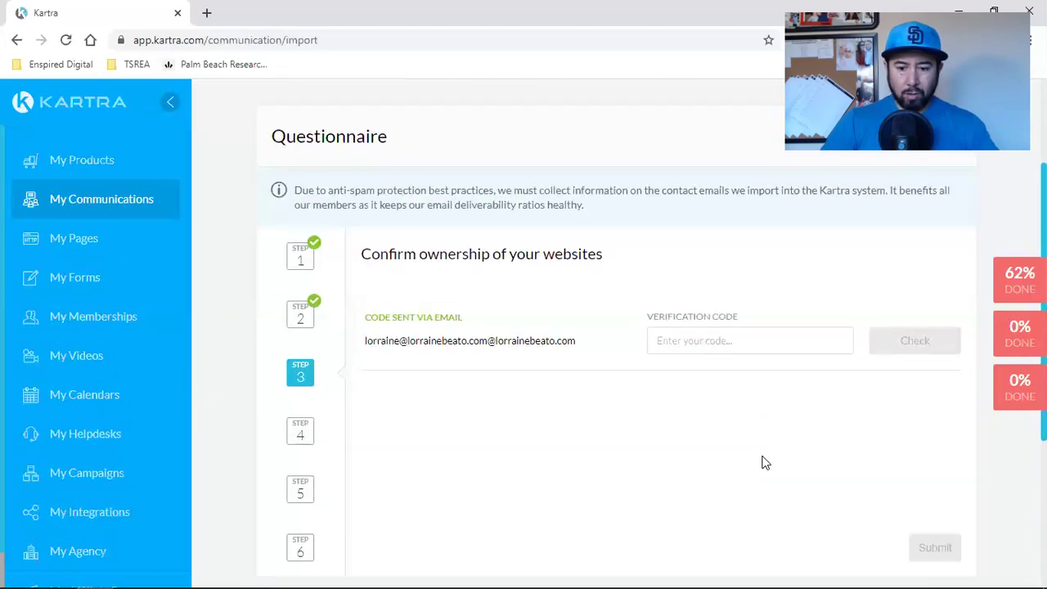
{"action": "left_click", "coordinate": [725, 346]}
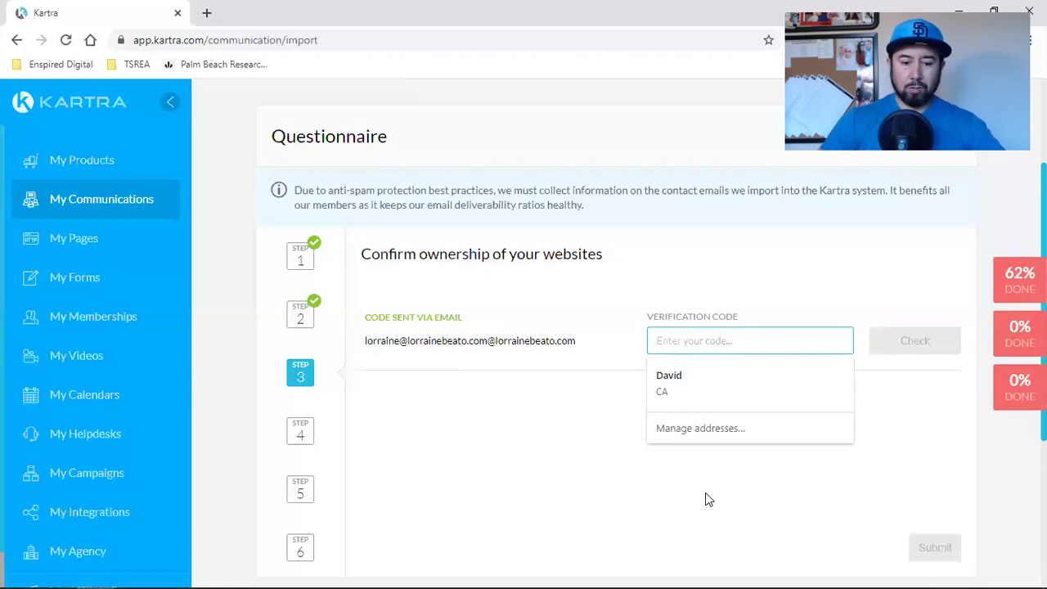
{"action": "scroll", "coordinate": [705, 499], "scroll_direction": "down", "scroll_amount": 2}
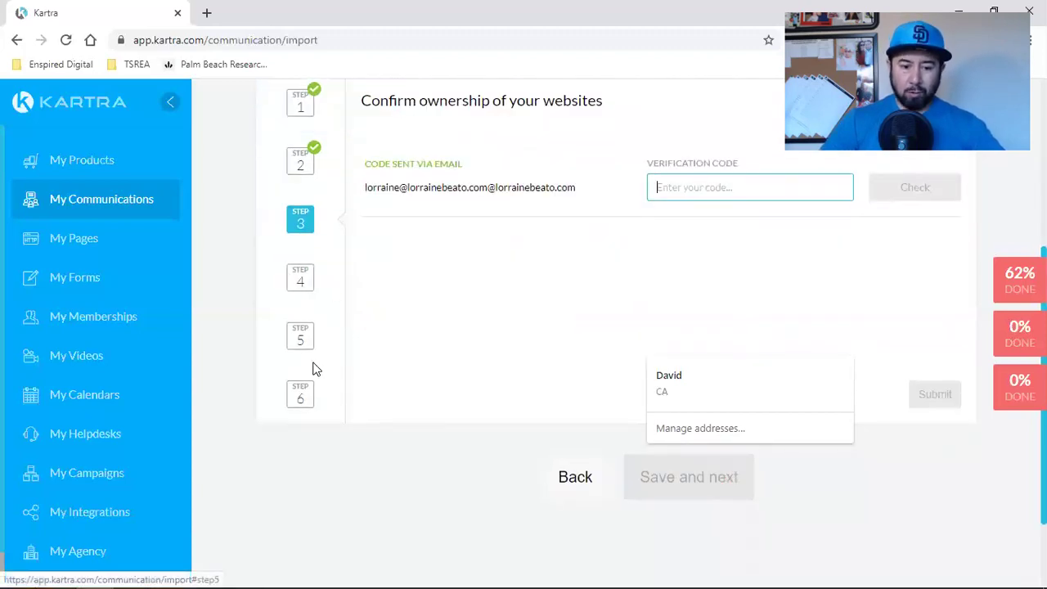
{"action": "scroll", "coordinate": [507, 442], "scroll_direction": "up", "scroll_amount": 4}
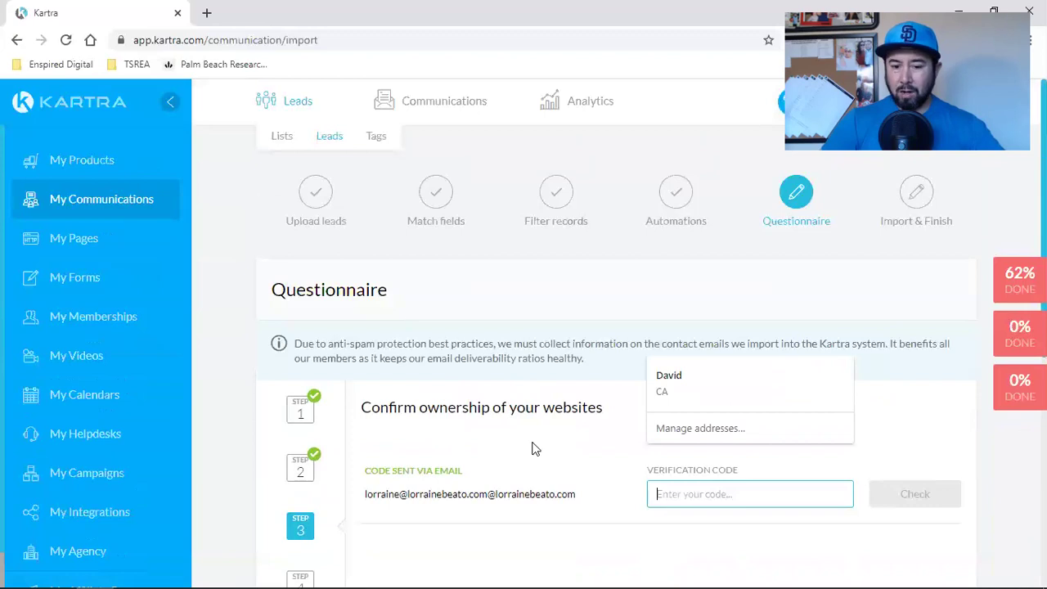
{"action": "left_click", "coordinate": [531, 440]}
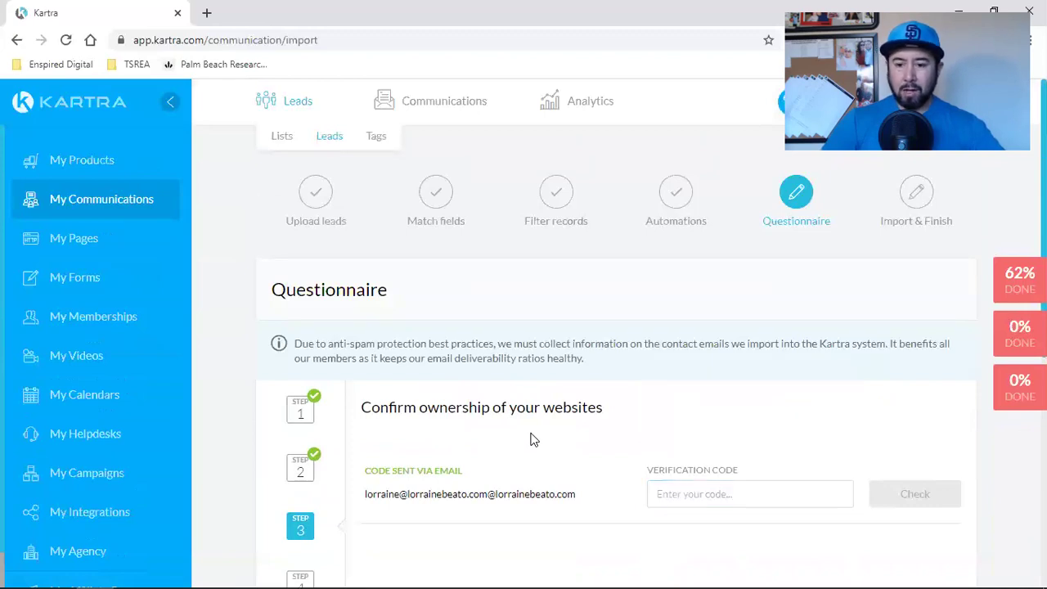
{"action": "scroll", "coordinate": [858, 289], "scroll_direction": "down", "scroll_amount": 4}
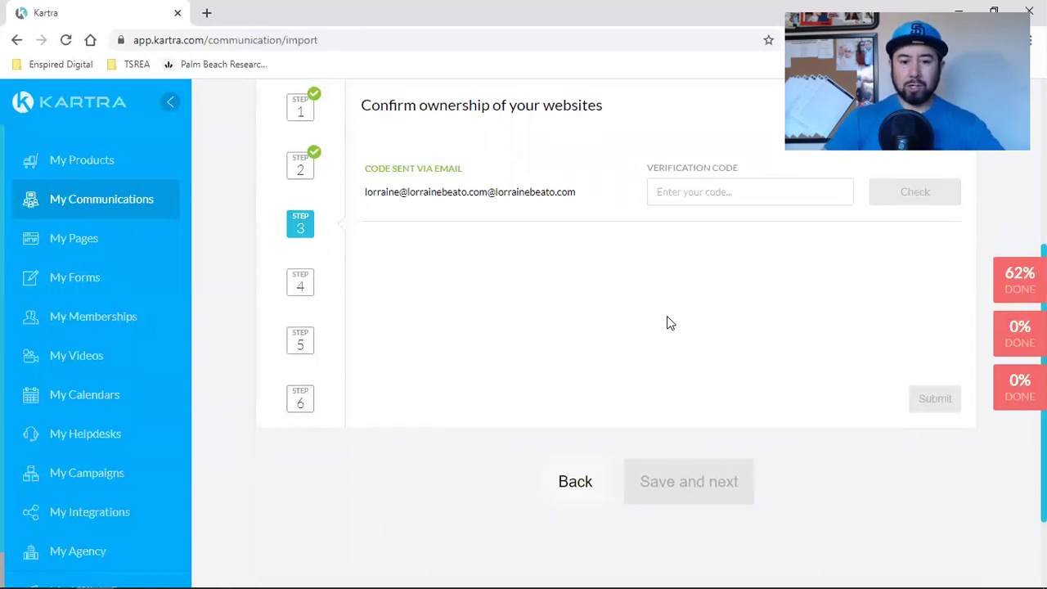
{"action": "scroll", "coordinate": [622, 327], "scroll_direction": "up", "scroll_amount": 2}
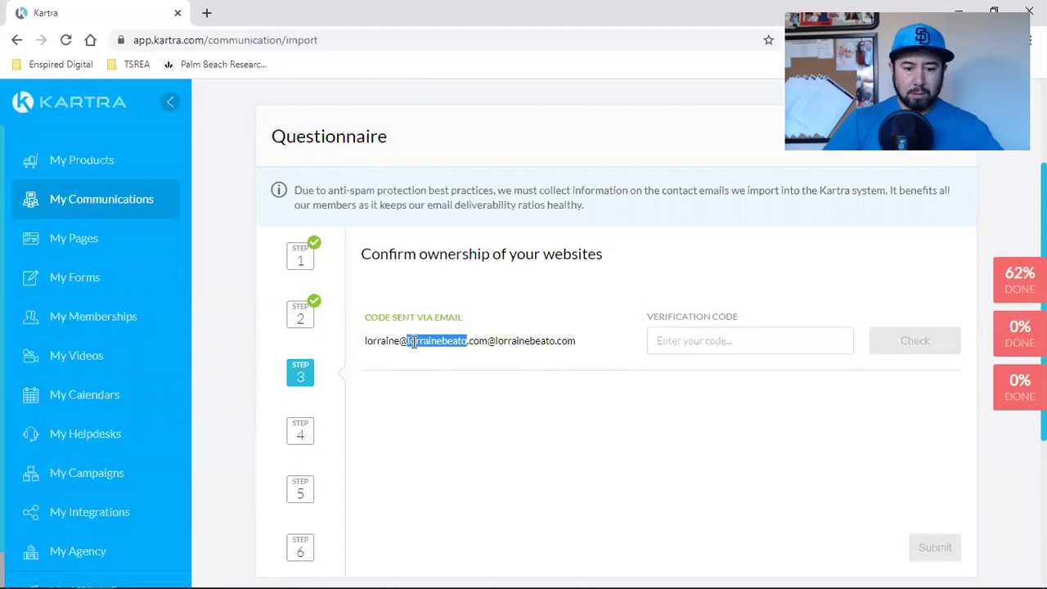
{"action": "triple_click", "coordinate": [413, 342]}
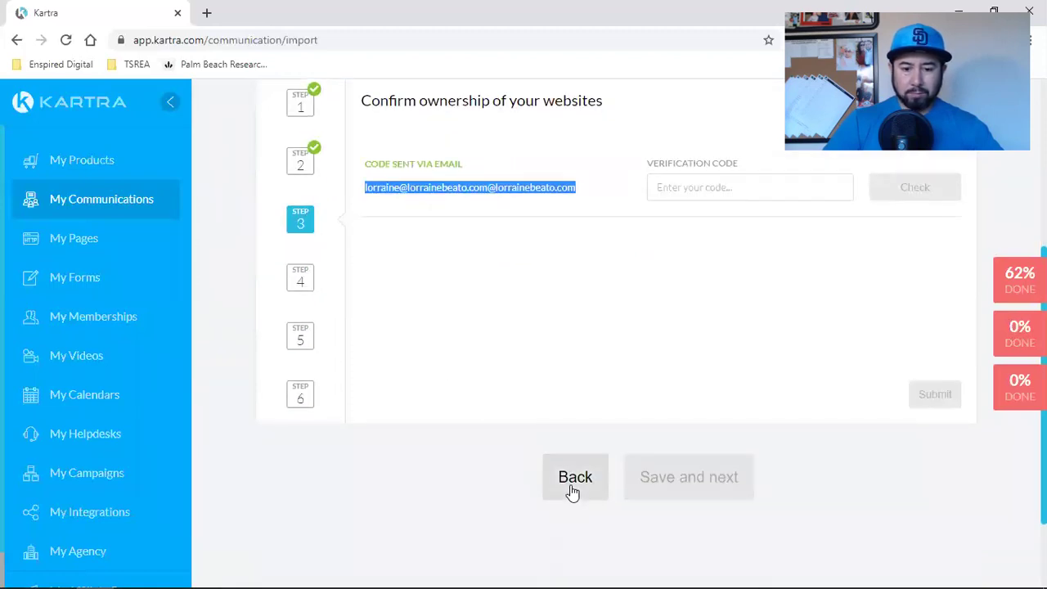
{"action": "left_click", "coordinate": [570, 491]}
{"action": "scroll", "coordinate": [571, 355], "scroll_direction": "up", "scroll_amount": 2}
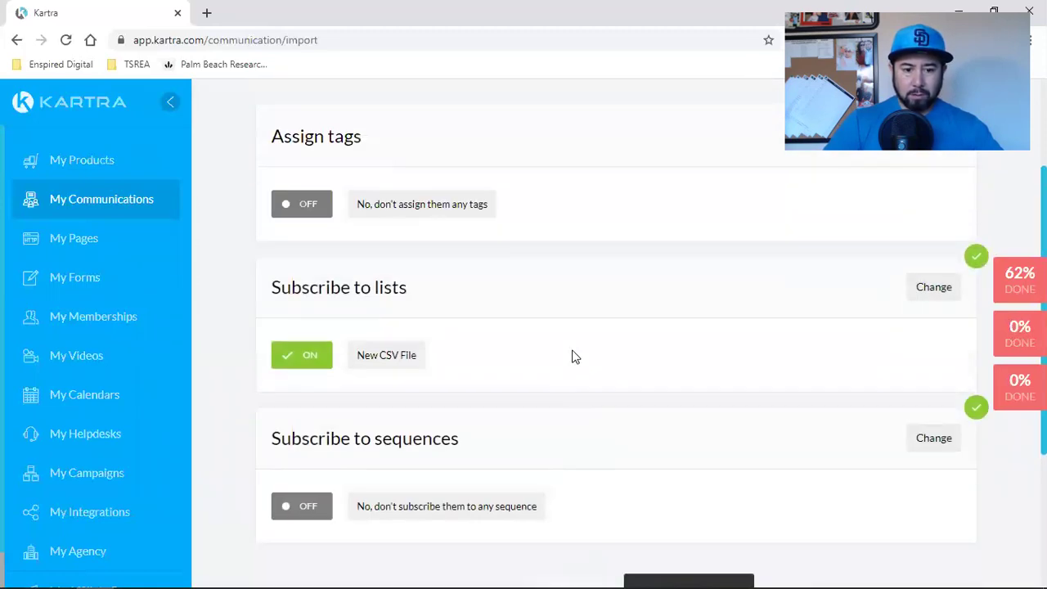
{"action": "scroll", "coordinate": [571, 355], "scroll_direction": "down", "scroll_amount": 2}
{"action": "left_click", "coordinate": [714, 444]}
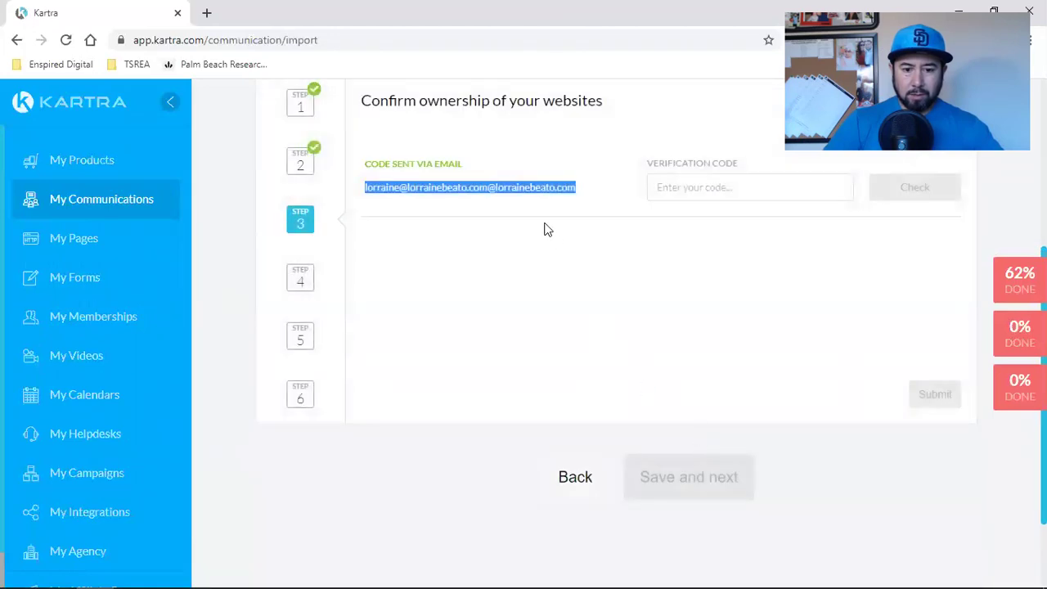
{"action": "left_click", "coordinate": [519, 204]}
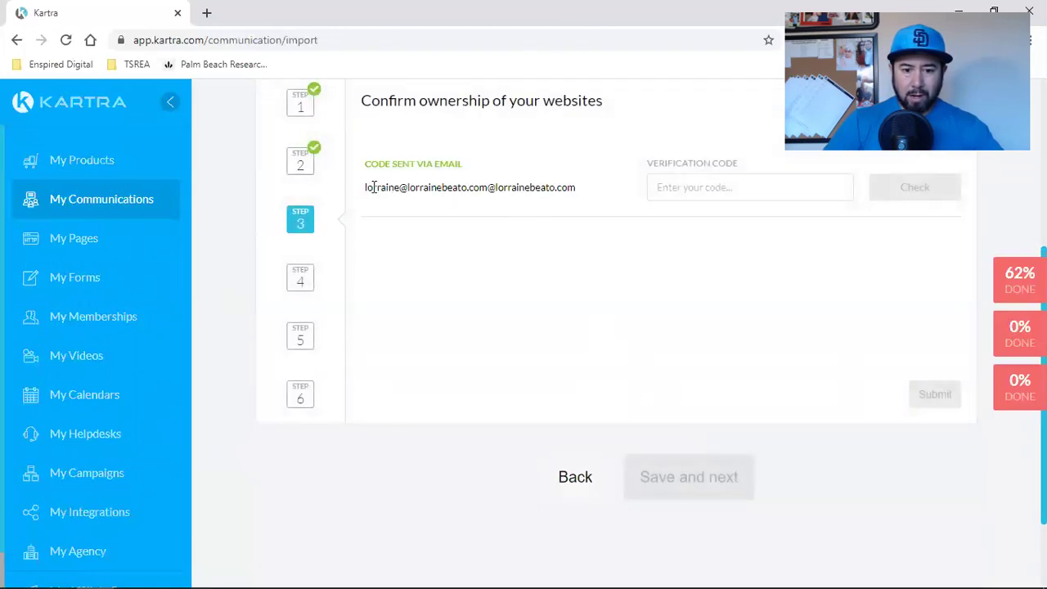
{"action": "left_click_drag", "start_coordinate": [373, 187], "coordinate": [517, 215]}
{"action": "left_click", "coordinate": [516, 214]}
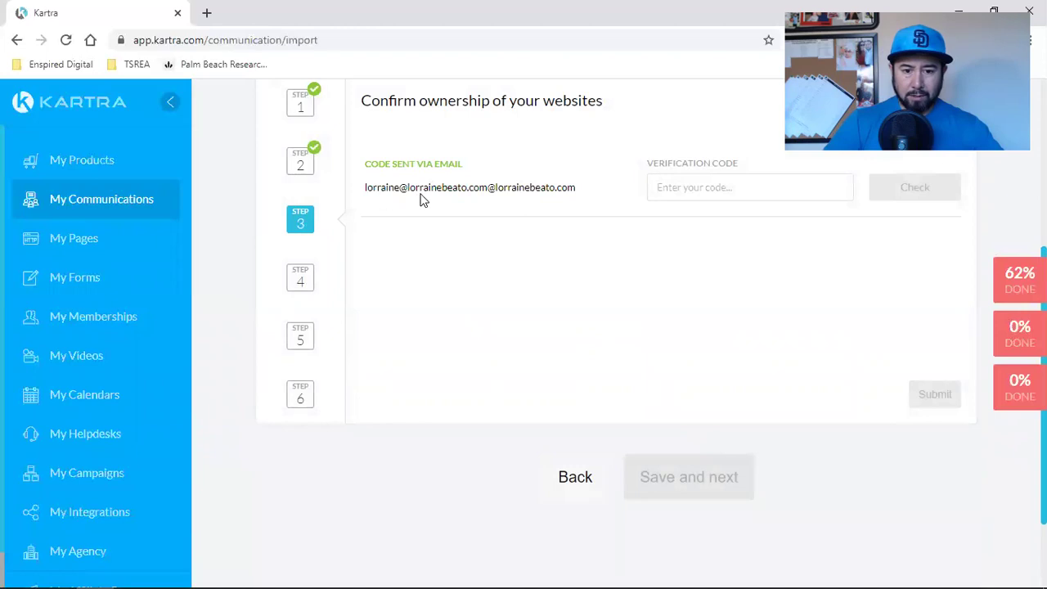
{"action": "scroll", "coordinate": [491, 295], "scroll_direction": "up", "scroll_amount": 2}
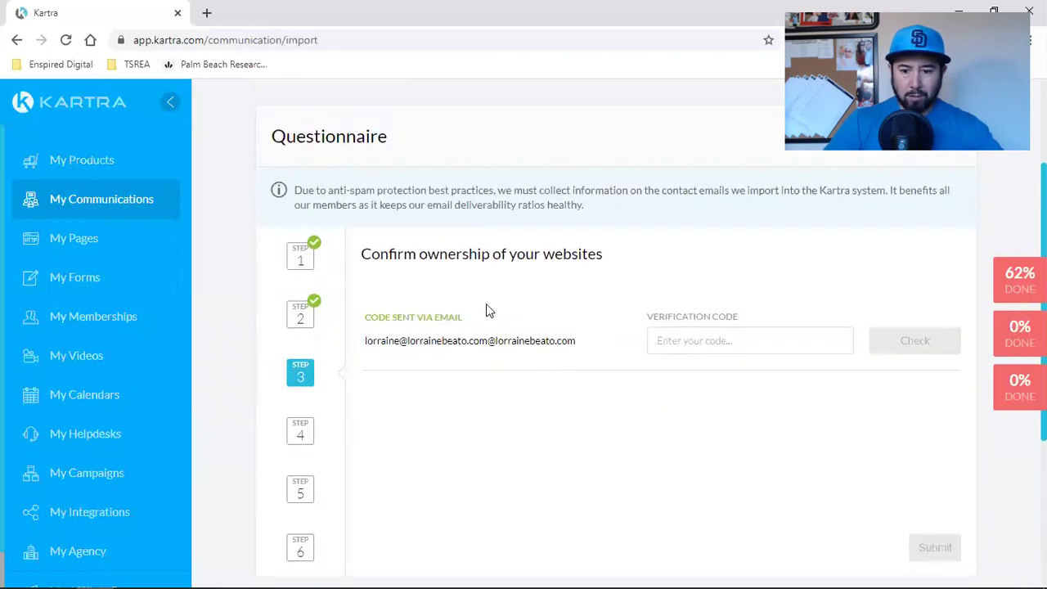
{"action": "scroll", "coordinate": [791, 342], "scroll_direction": "up", "scroll_amount": 2}
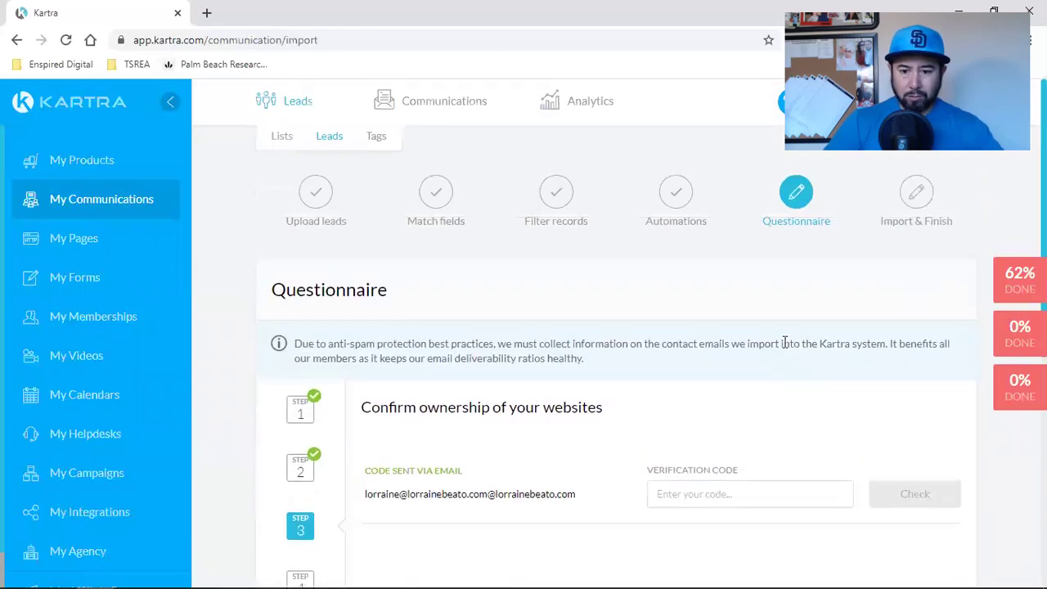
{"action": "scroll", "coordinate": [723, 304], "scroll_direction": "down", "scroll_amount": 2}
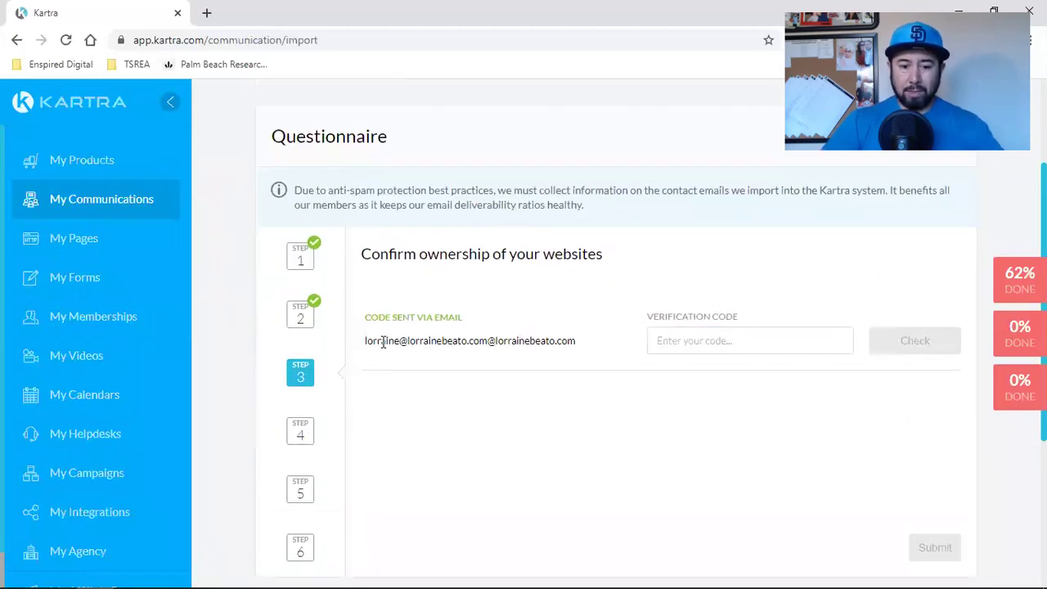
{"action": "left_click_drag", "start_coordinate": [383, 341], "coordinate": [544, 342]}
{"action": "left_click", "coordinate": [544, 342]}
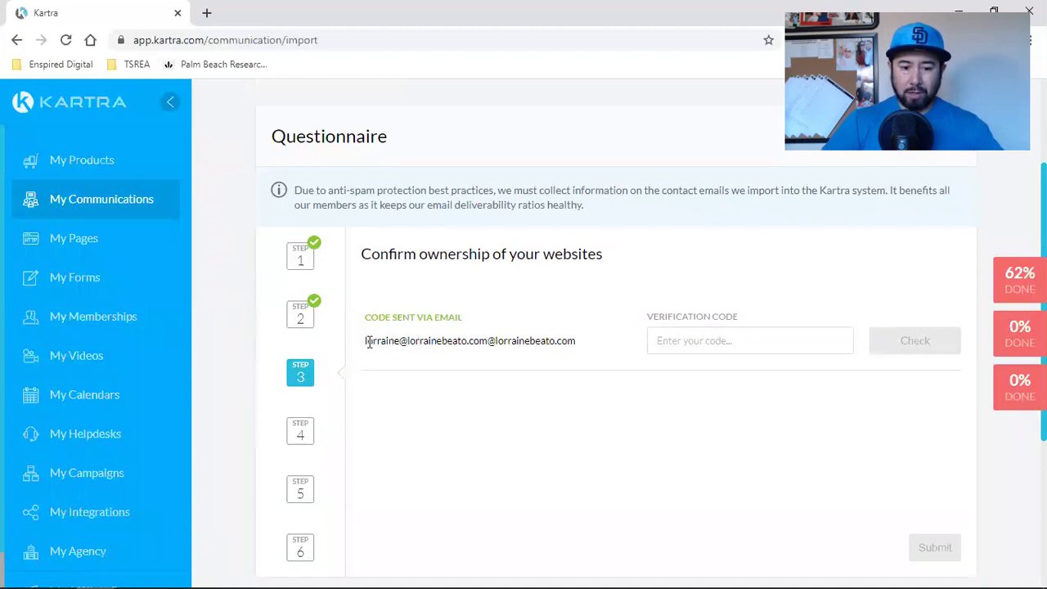
{"action": "left_click_drag", "start_coordinate": [365, 340], "coordinate": [489, 340]}
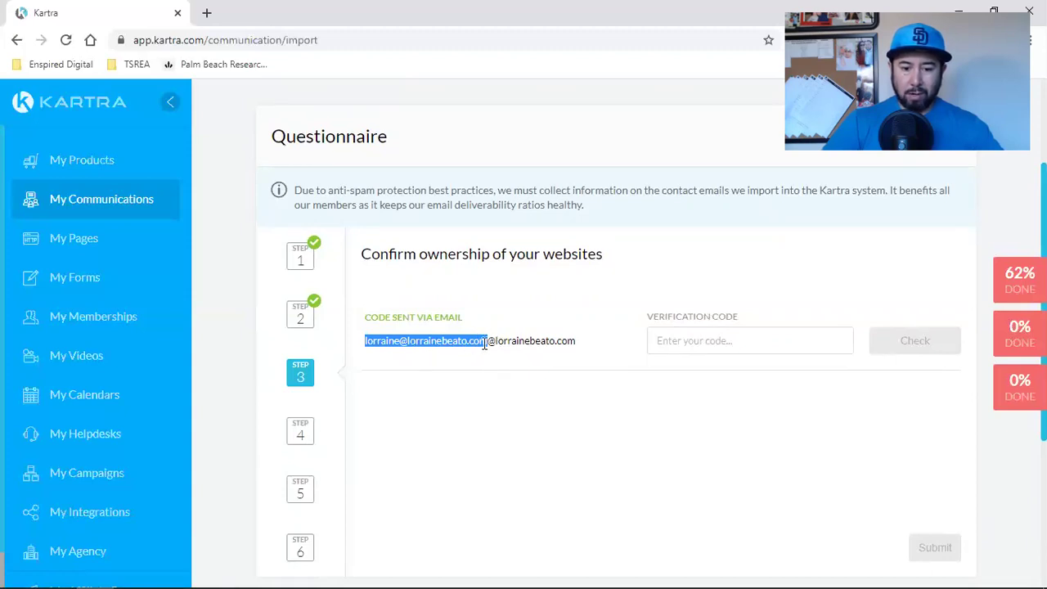
{"action": "left_click", "coordinate": [487, 342]}
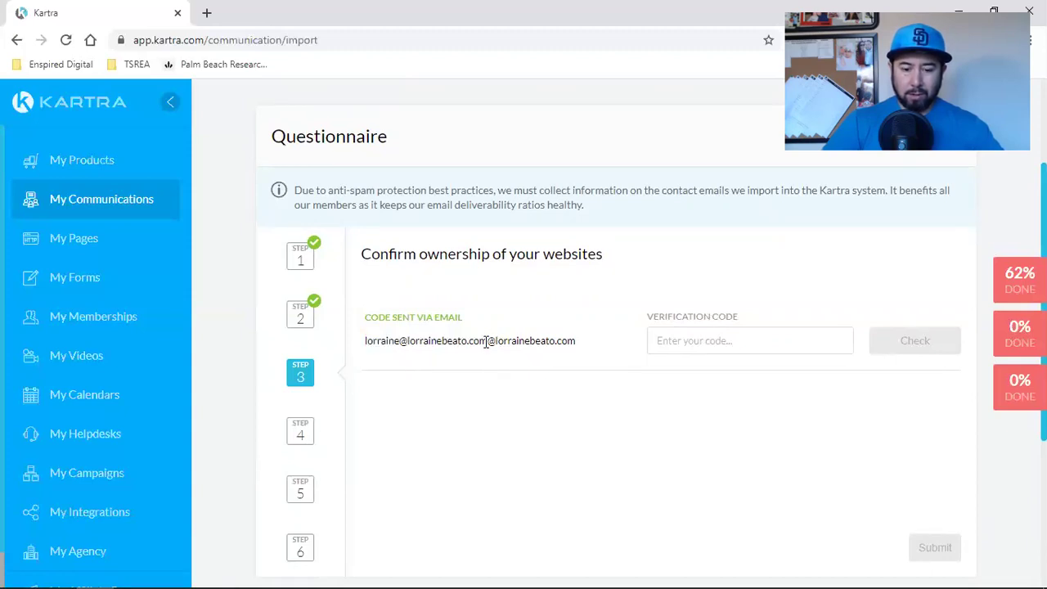
{"action": "left_click_drag", "start_coordinate": [488, 340], "coordinate": [581, 346]}
{"action": "left_click", "coordinate": [573, 390]}
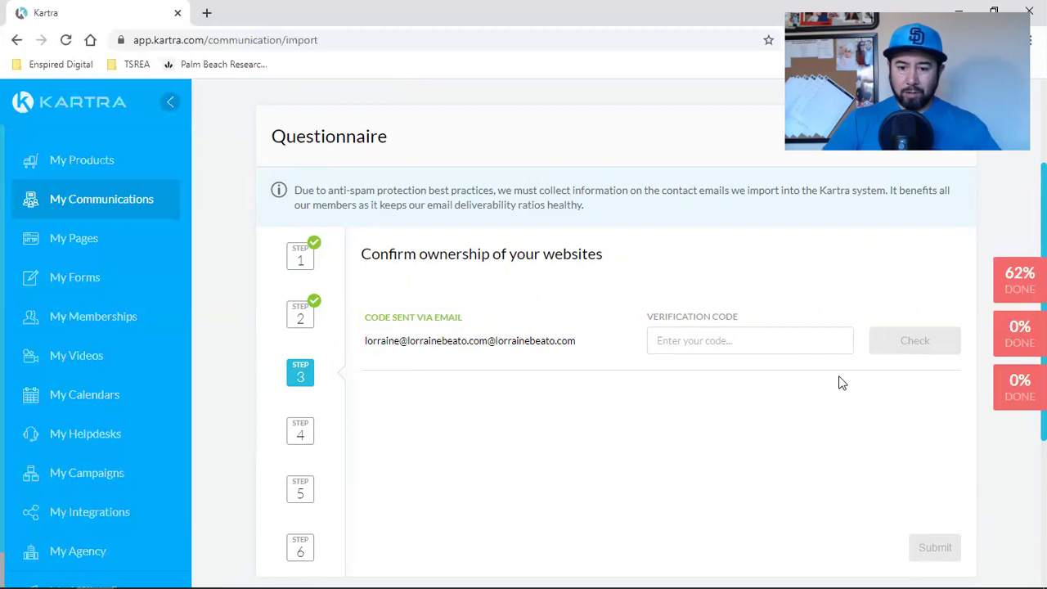
{"action": "scroll", "coordinate": [739, 352], "scroll_direction": "down", "scroll_amount": 2}
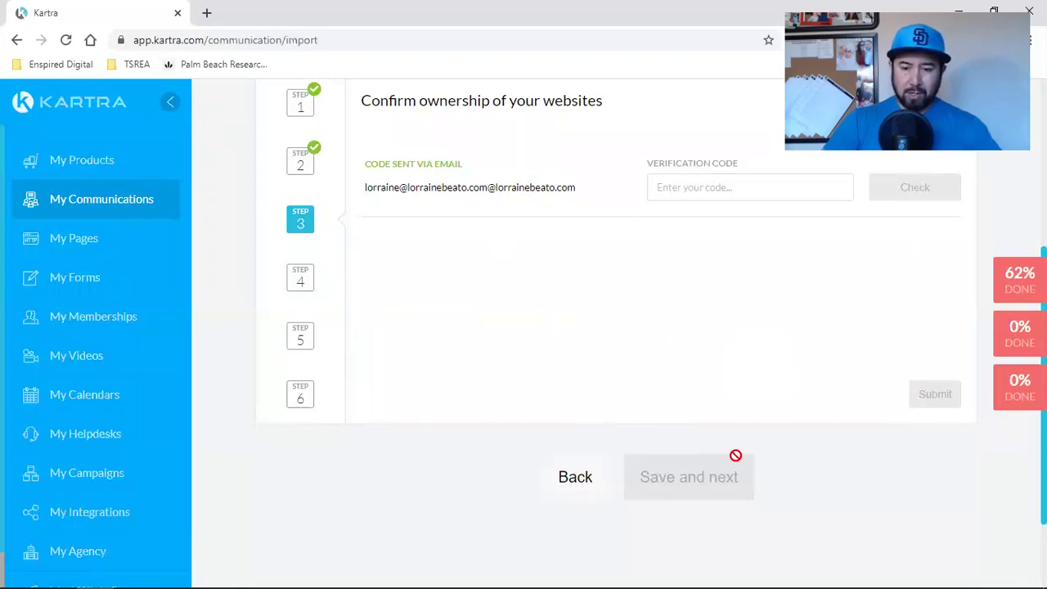
{"action": "scroll", "coordinate": [798, 399], "scroll_direction": "up", "scroll_amount": 4}
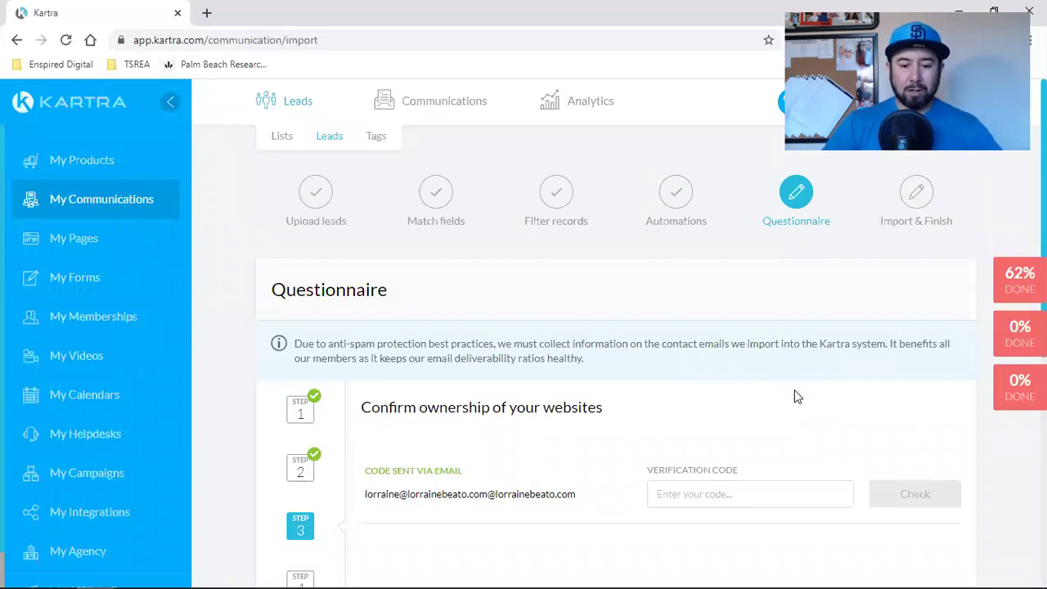
{"action": "scroll", "coordinate": [798, 396], "scroll_direction": "down", "scroll_amount": 2}
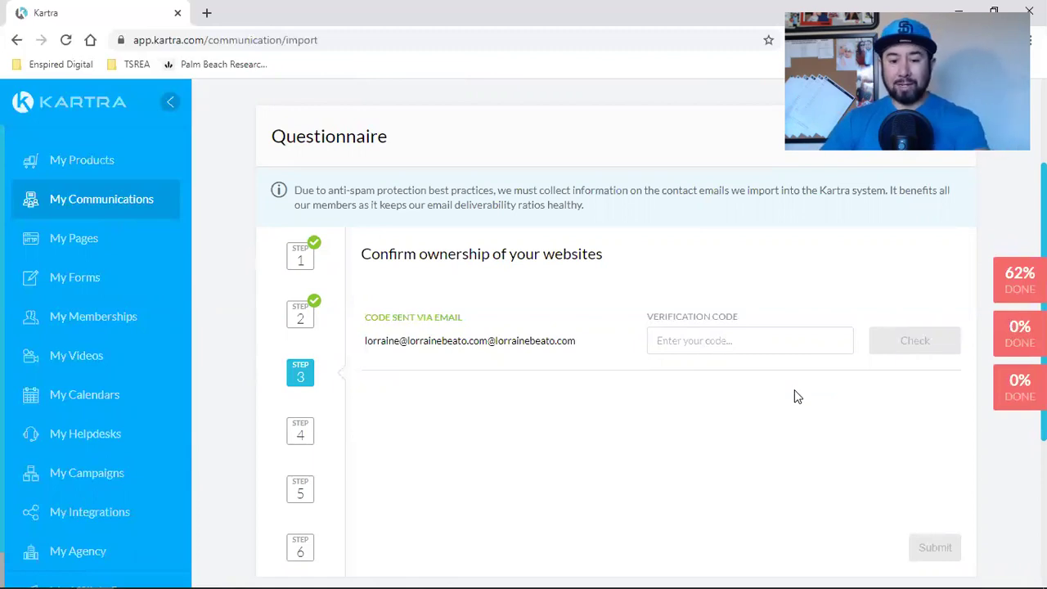
{"action": "double_click", "coordinate": [522, 340]}
{"action": "left_click", "coordinate": [485, 352]}
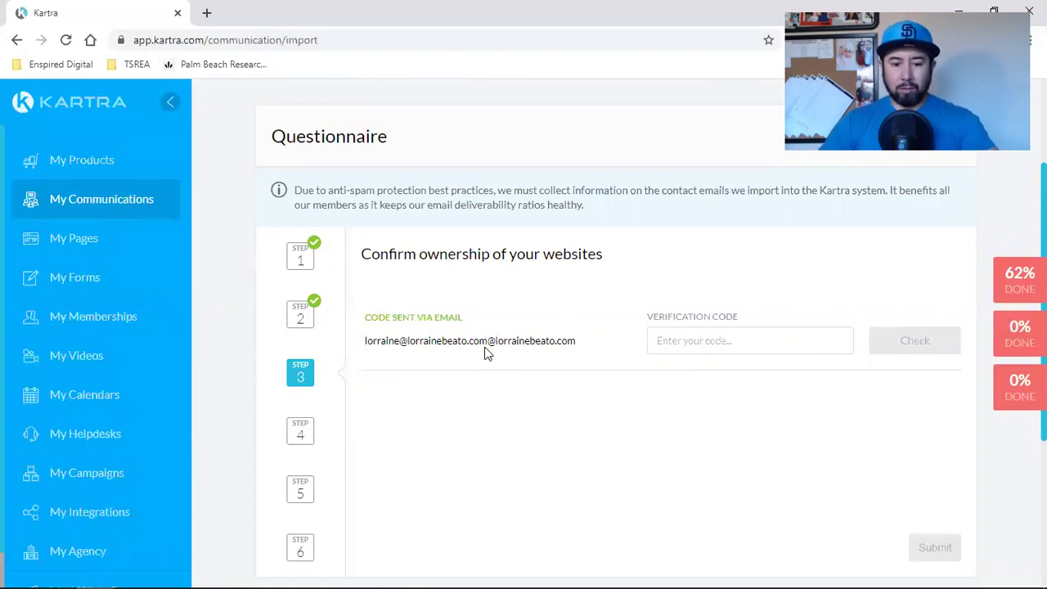
{"action": "double_click", "coordinate": [489, 340]}
{"action": "left_click", "coordinate": [477, 346]}
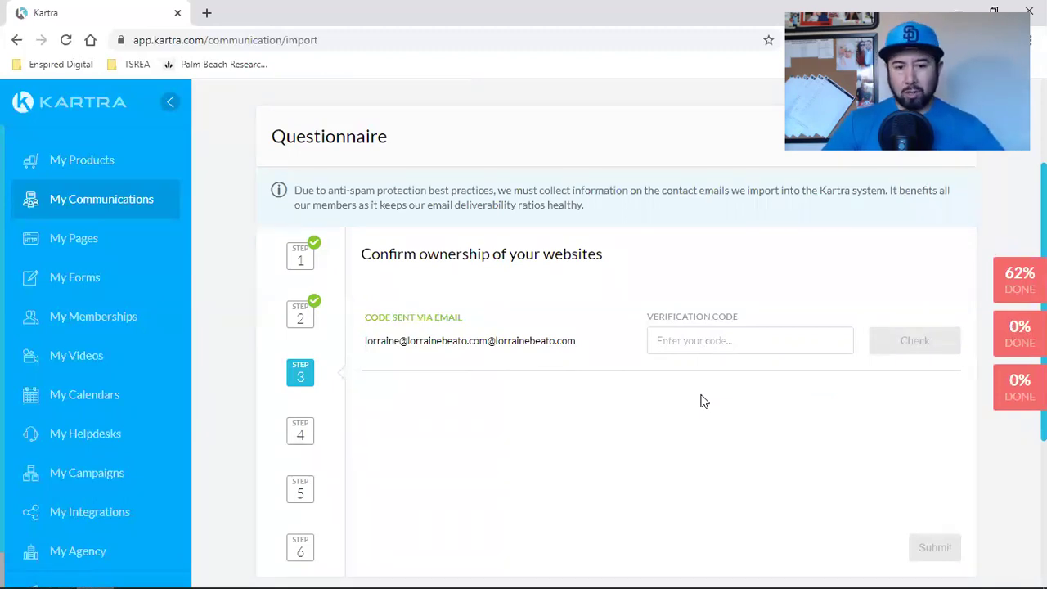
{"action": "scroll", "coordinate": [702, 409], "scroll_direction": "down", "scroll_amount": 3}
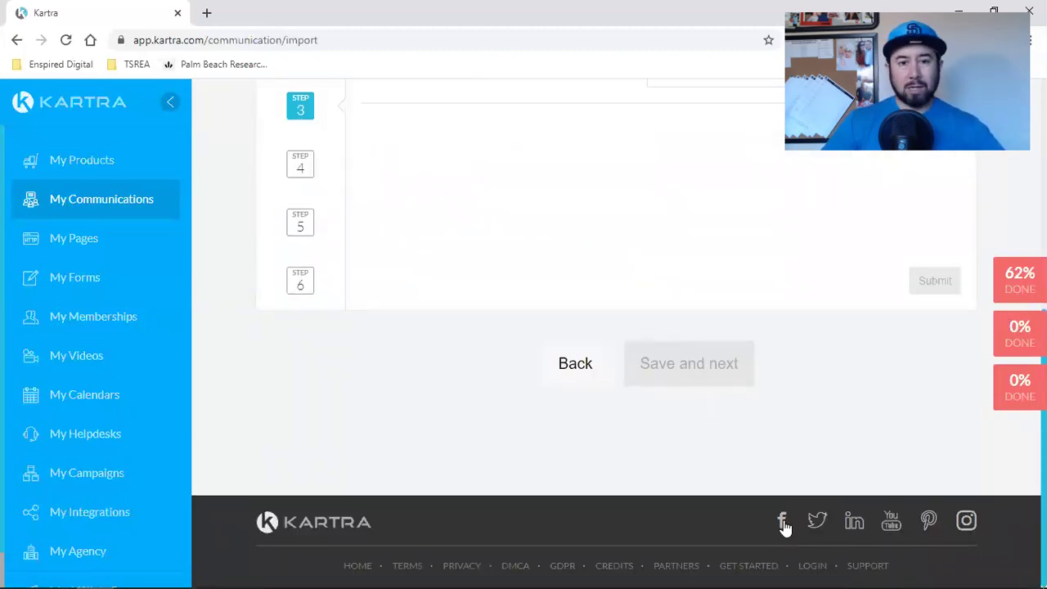